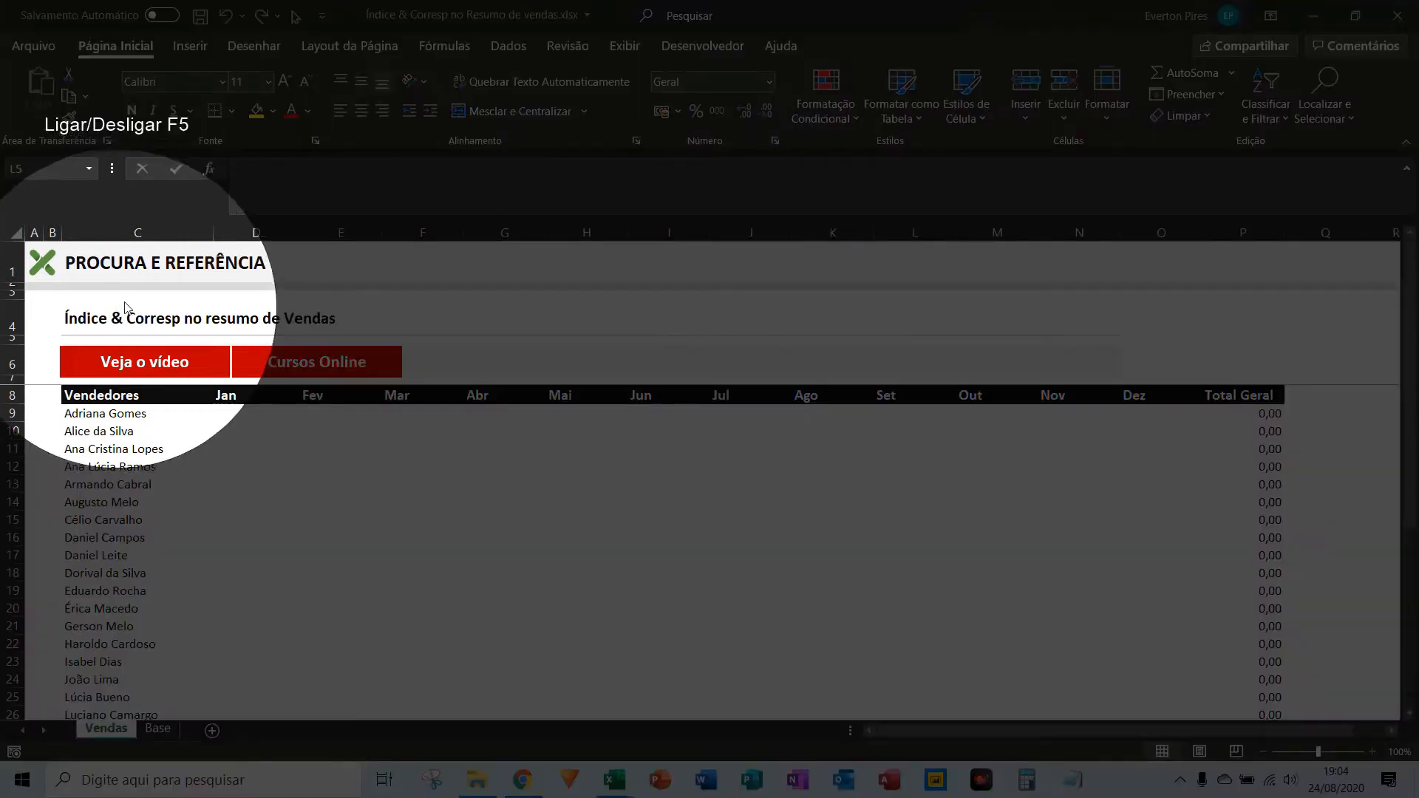
pyautogui.press('F5')
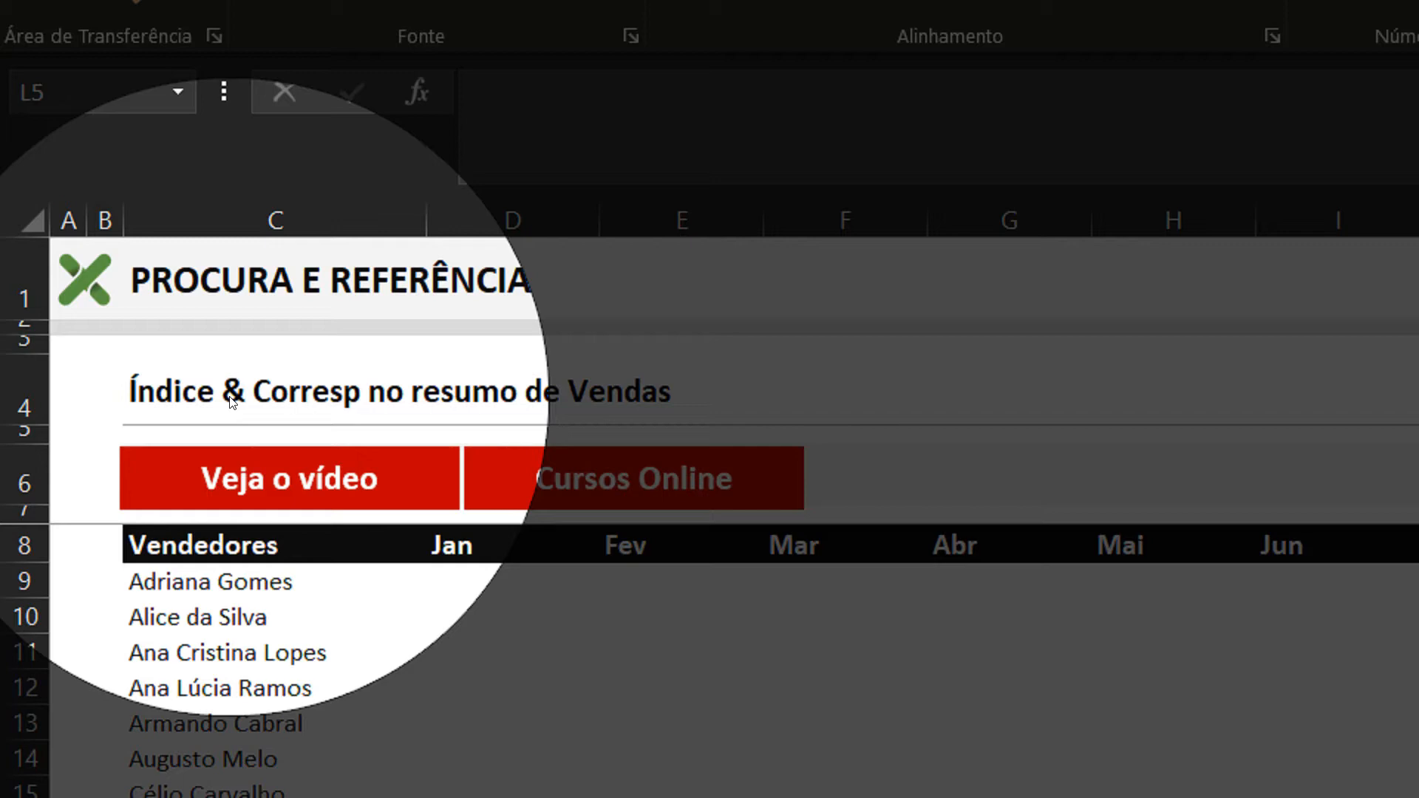
pyautogui.hotkey('ctrl', 'alt', 'd')
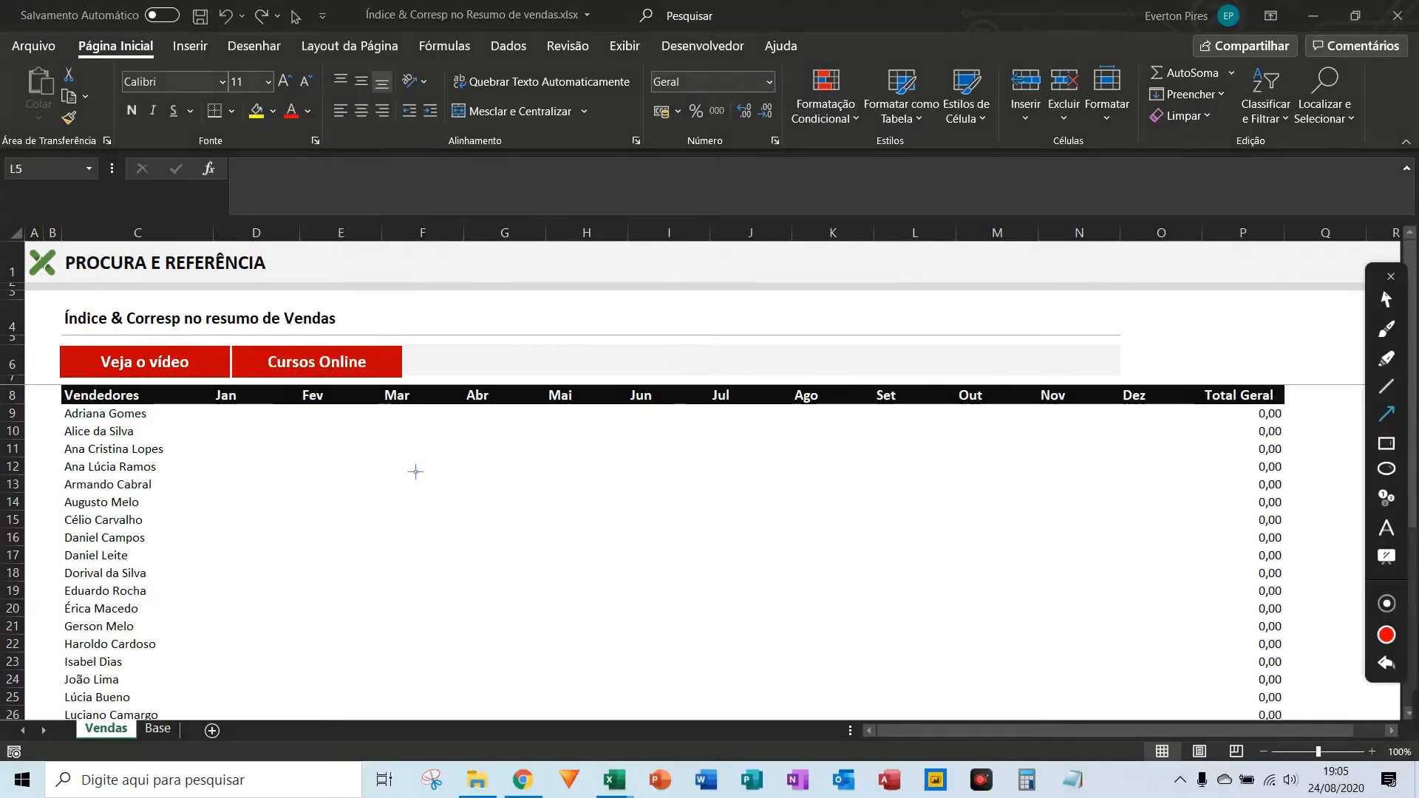
pyautogui.moveTo(475, 574)
pyautogui.mouseDown()
pyautogui.moveTo(104, 358)
pyautogui.moveTo(111, 340)
pyautogui.mouseUp()
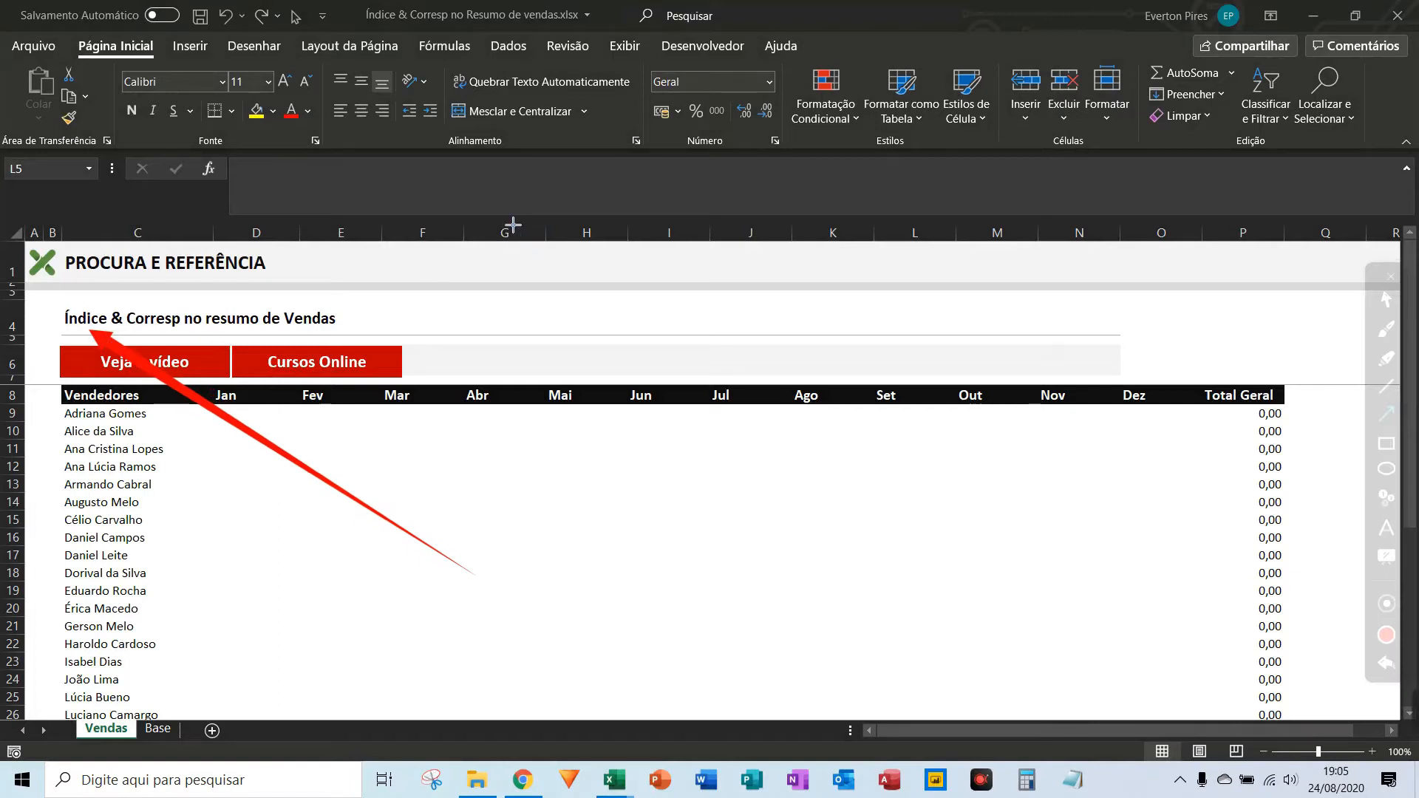
pyautogui.moveTo(418, 236); pyautogui.dragTo(164, 317)
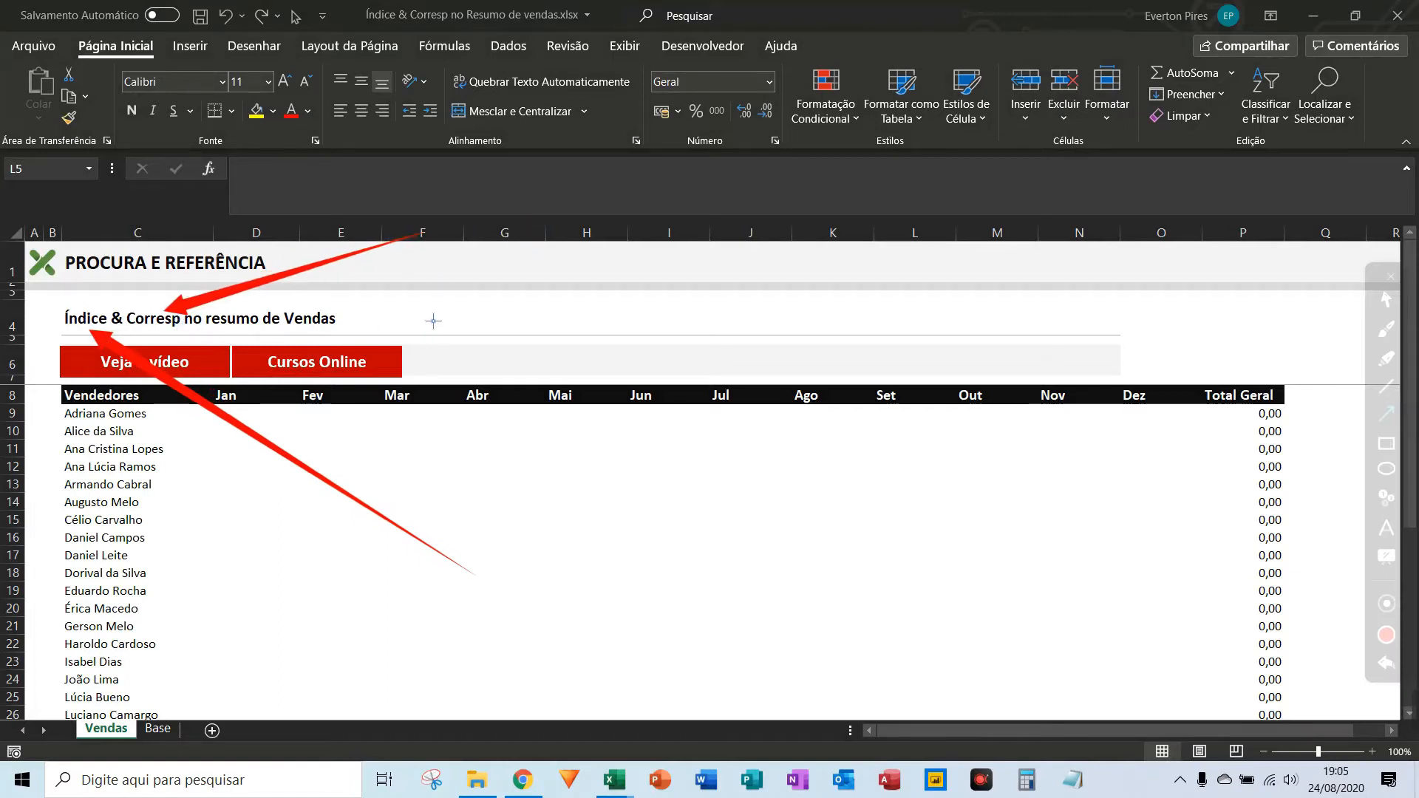
pyautogui.press('Escape')
# Step: Check the argument syntax of the ÍNDICE and CORRESP functions in cell F13, keeping neither formula
pyautogui.click(451, 482)
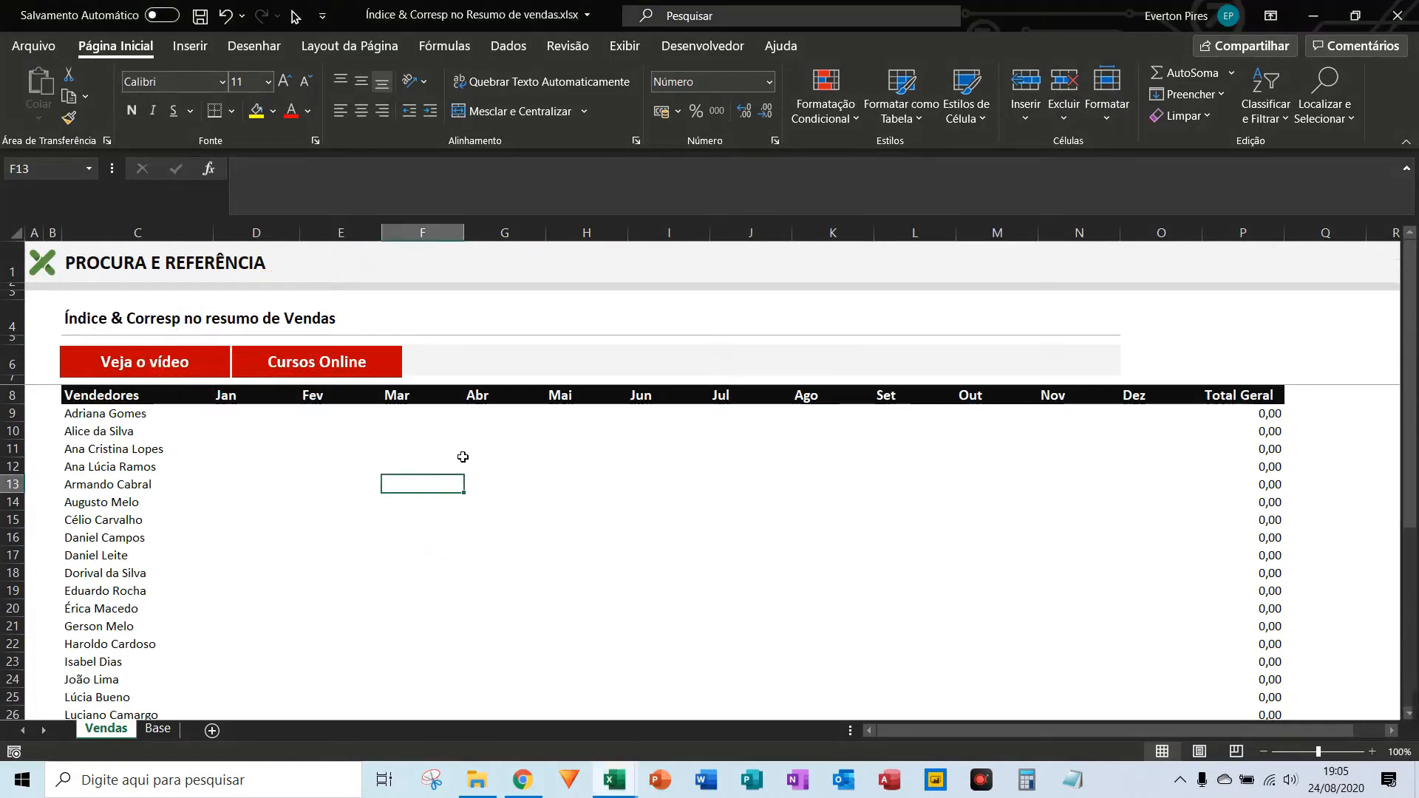
pyautogui.write('=índice')
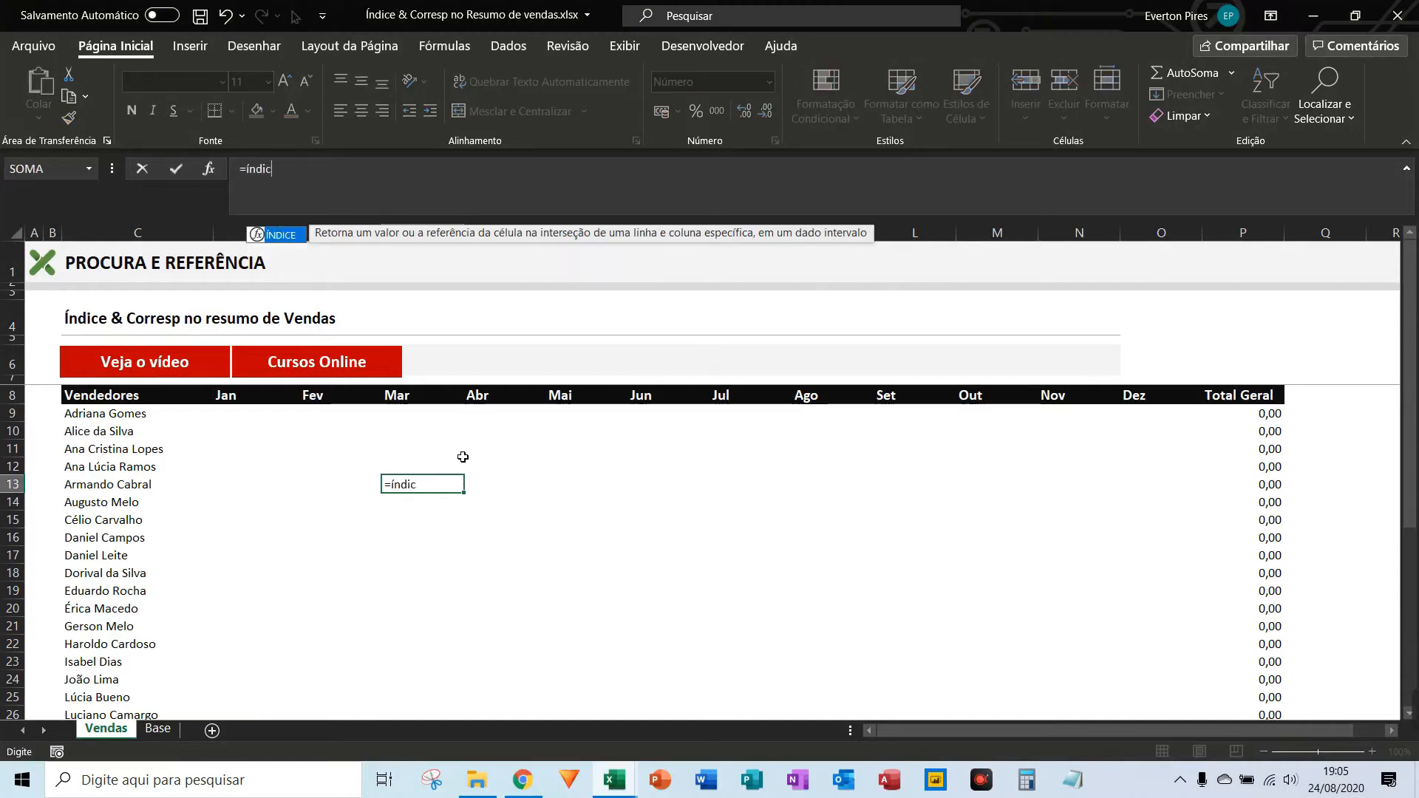
pyautogui.write('(')
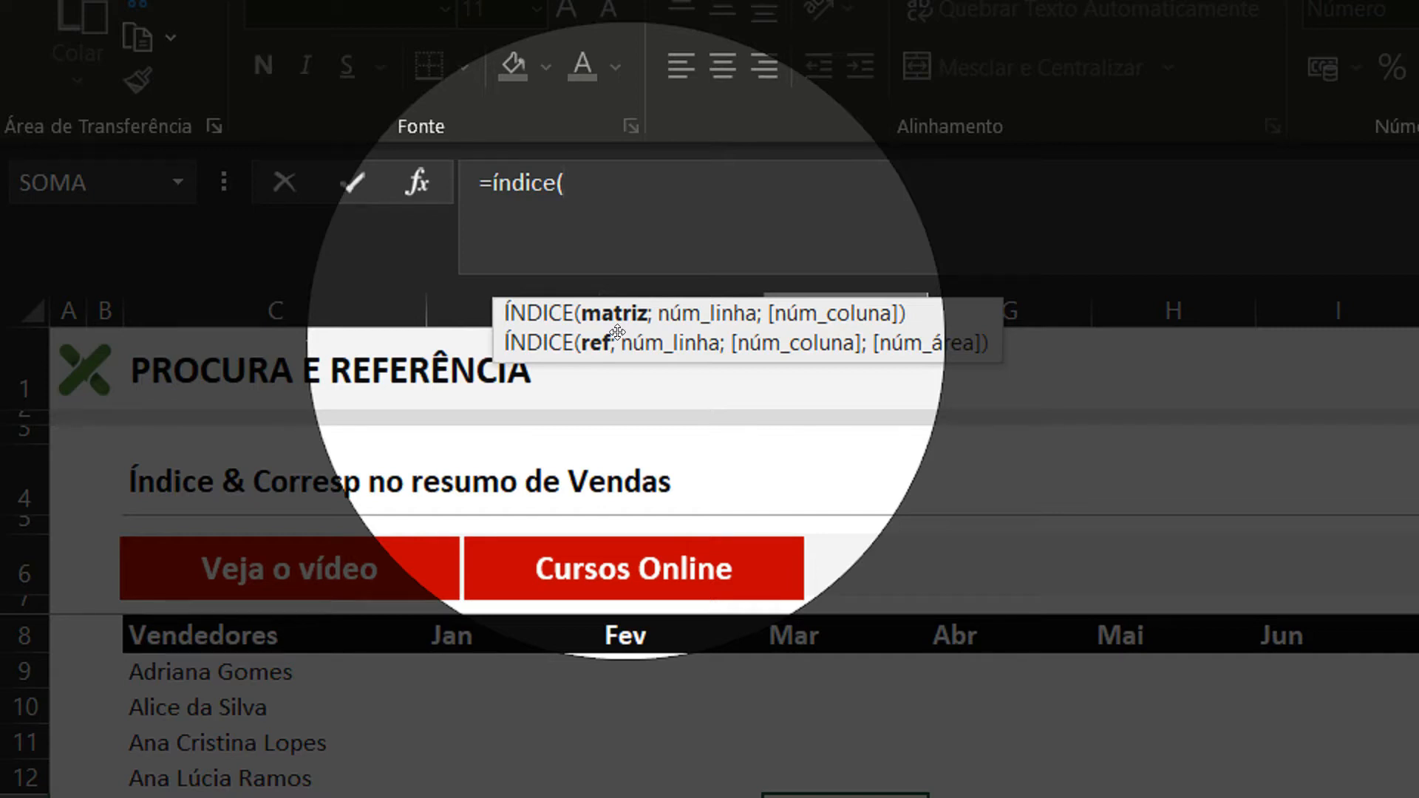
pyautogui.press('Escape')
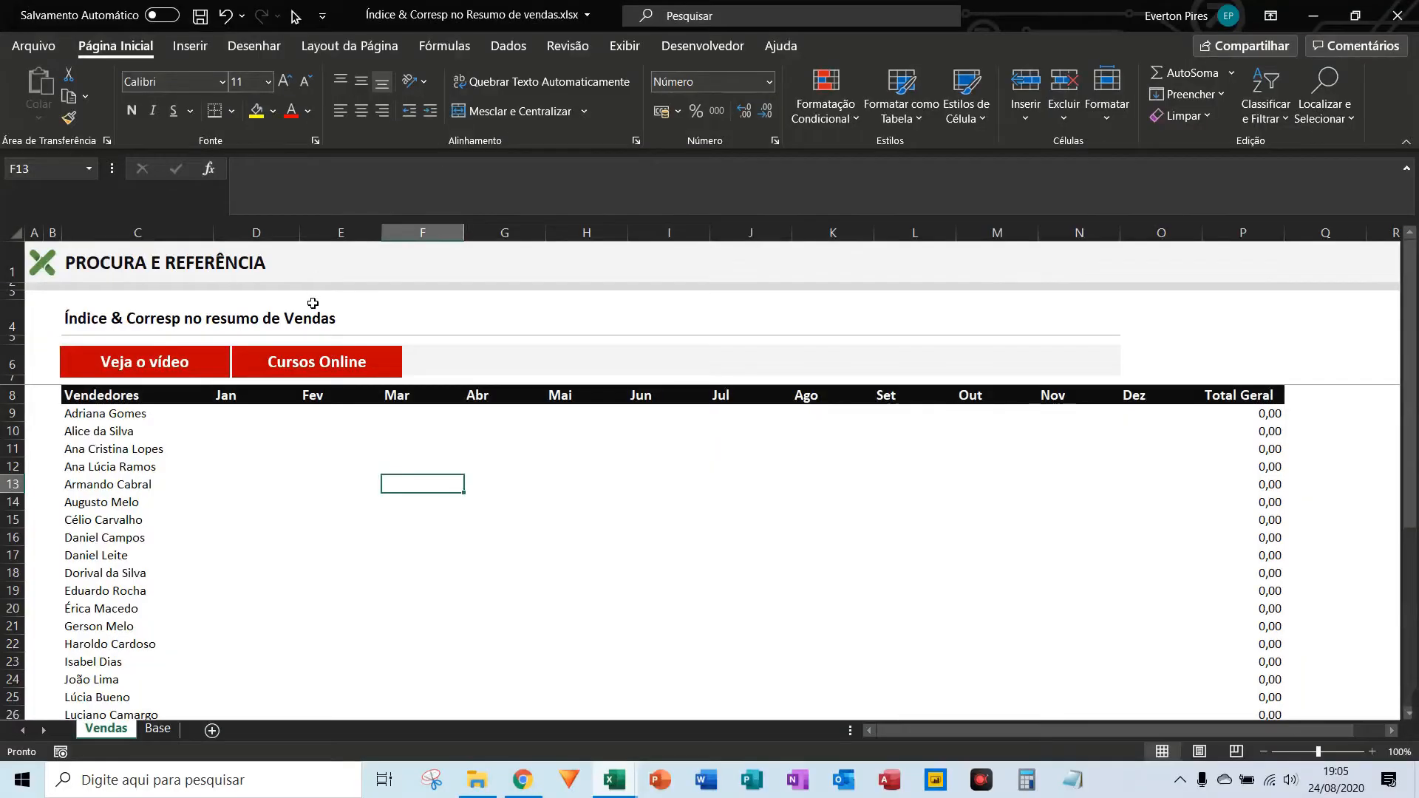
pyautogui.write('=corresp')
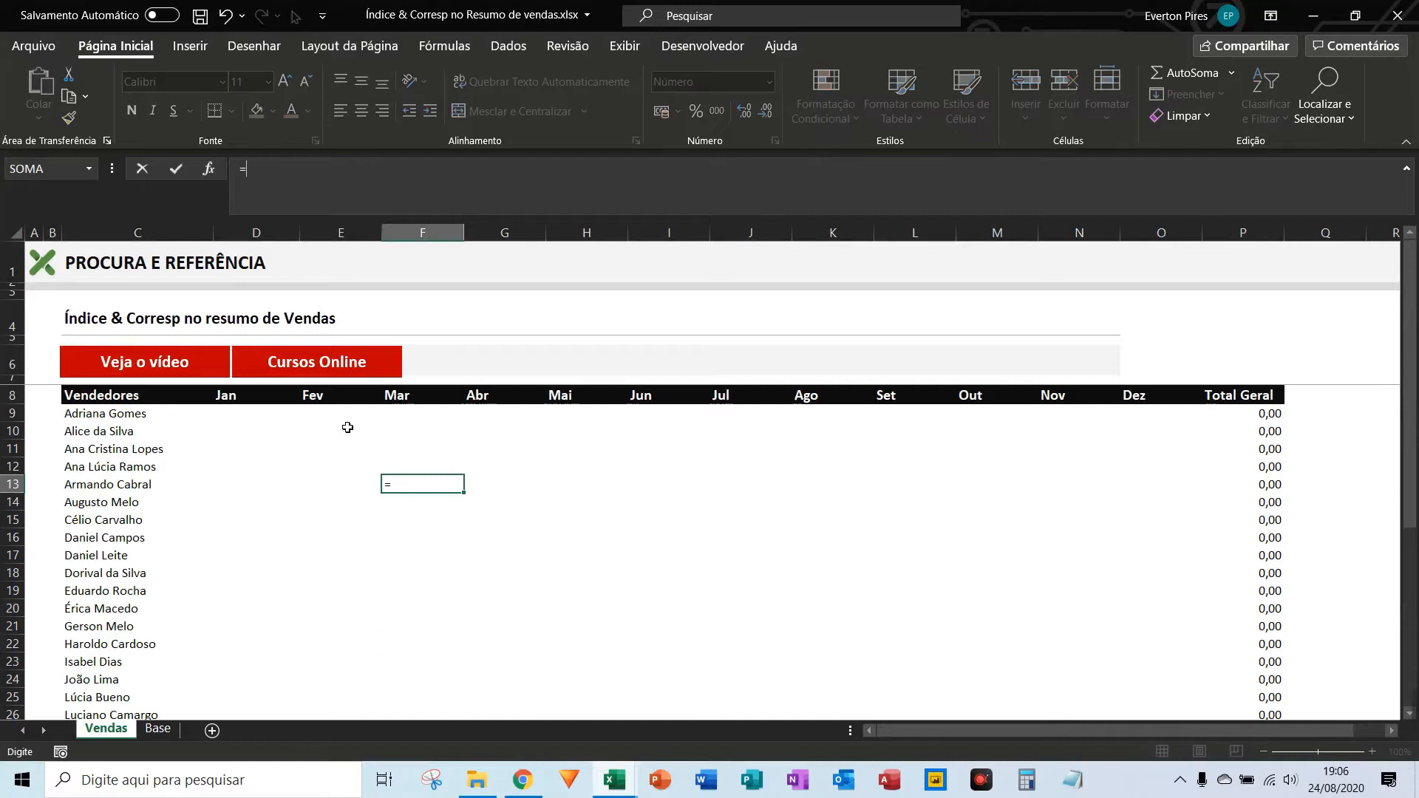
pyautogui.write('(')
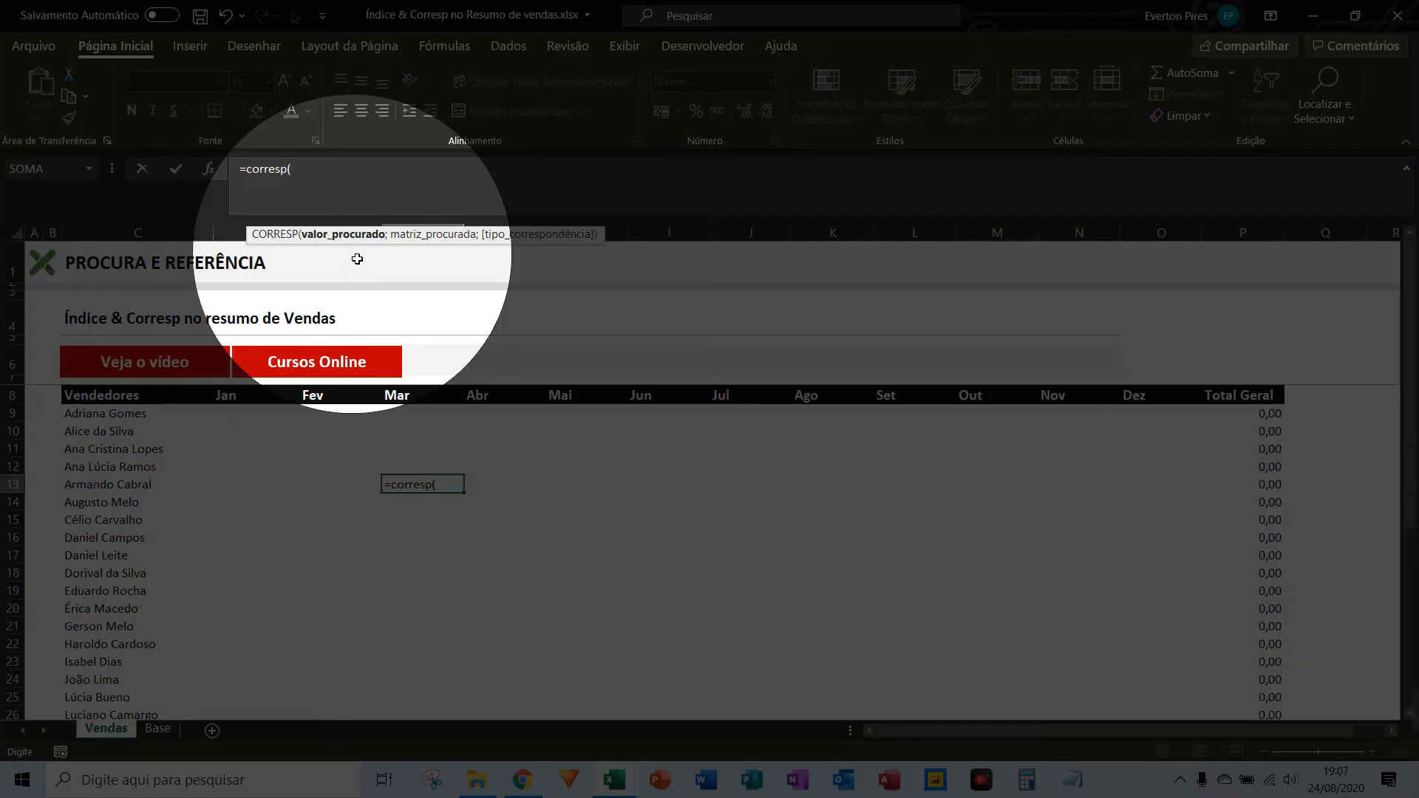
pyautogui.press('Escape')
# Step: Examine the monthly sales per seller and the Total Geral row and column on the Base sheet
pyautogui.click(157, 728)
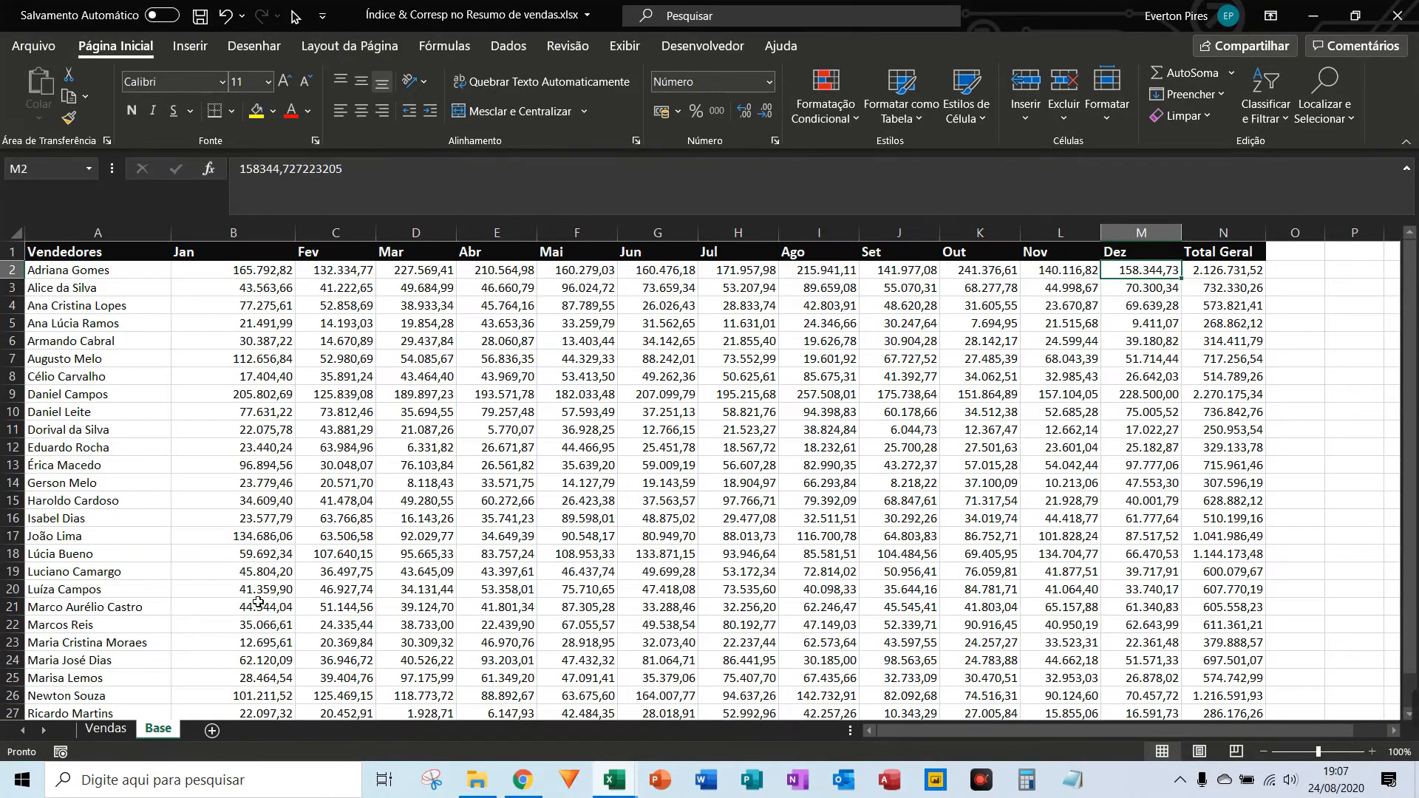
pyautogui.click(412, 360)
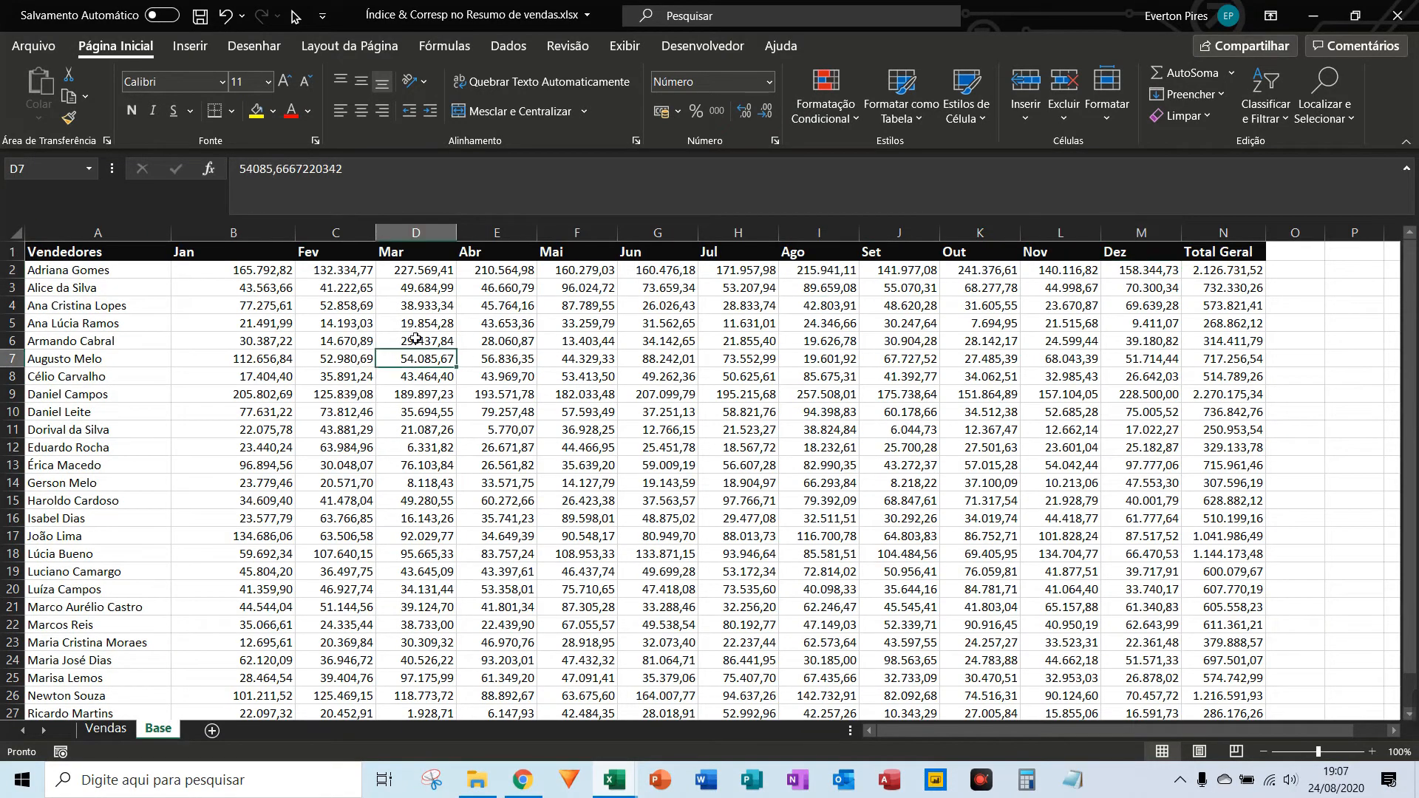
pyautogui.scroll(-1, 261, 363)
pyautogui.scroll(1, 169, 355)
pyautogui.press('F5')
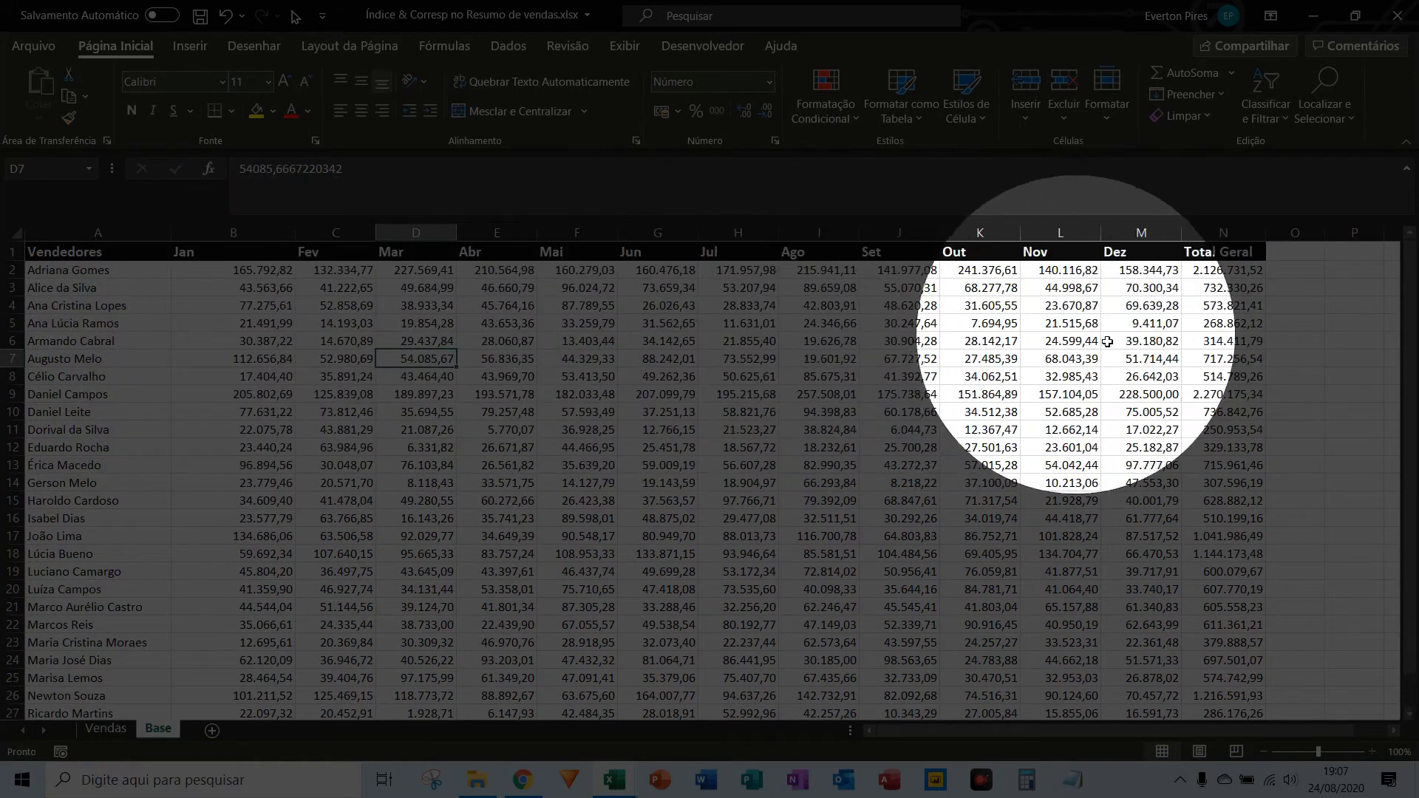
pyautogui.scroll(-4, 1145, 414)
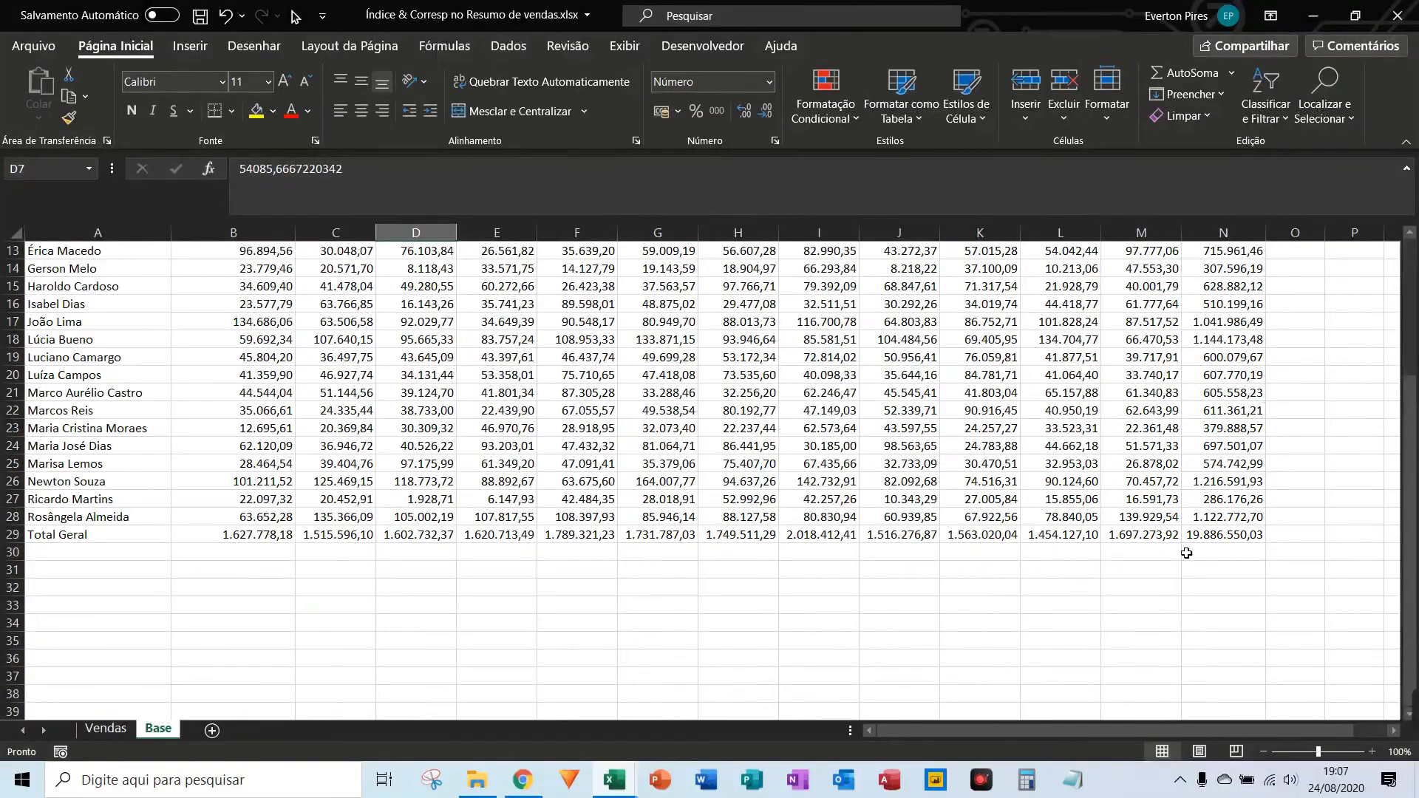
pyautogui.scroll(4, 569, 574)
# Step: Compare the Vendas summary layout, from the seller rows to Total Geral, with the Base sheet
pyautogui.click(109, 729)
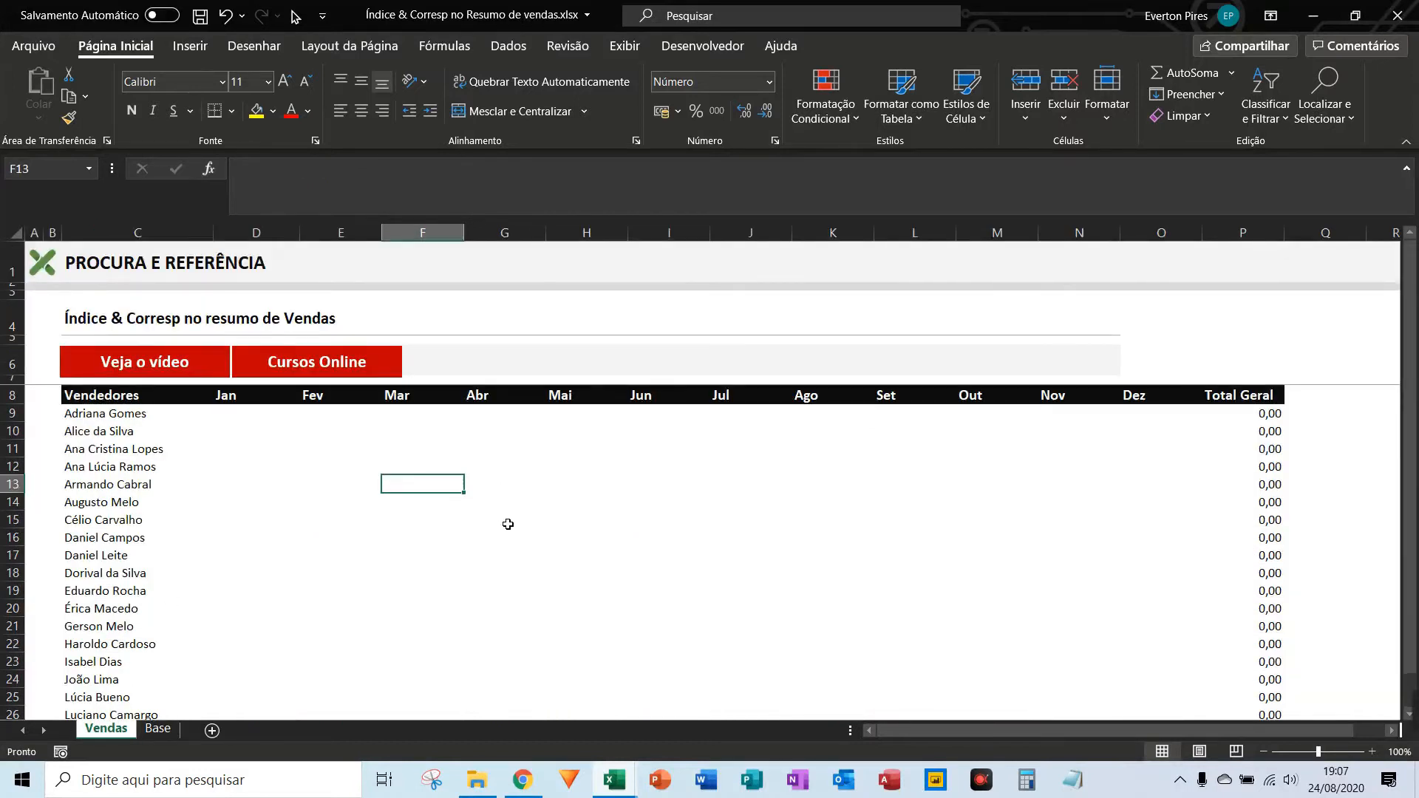
pyautogui.hotkey('ctrl', 'pagedown')
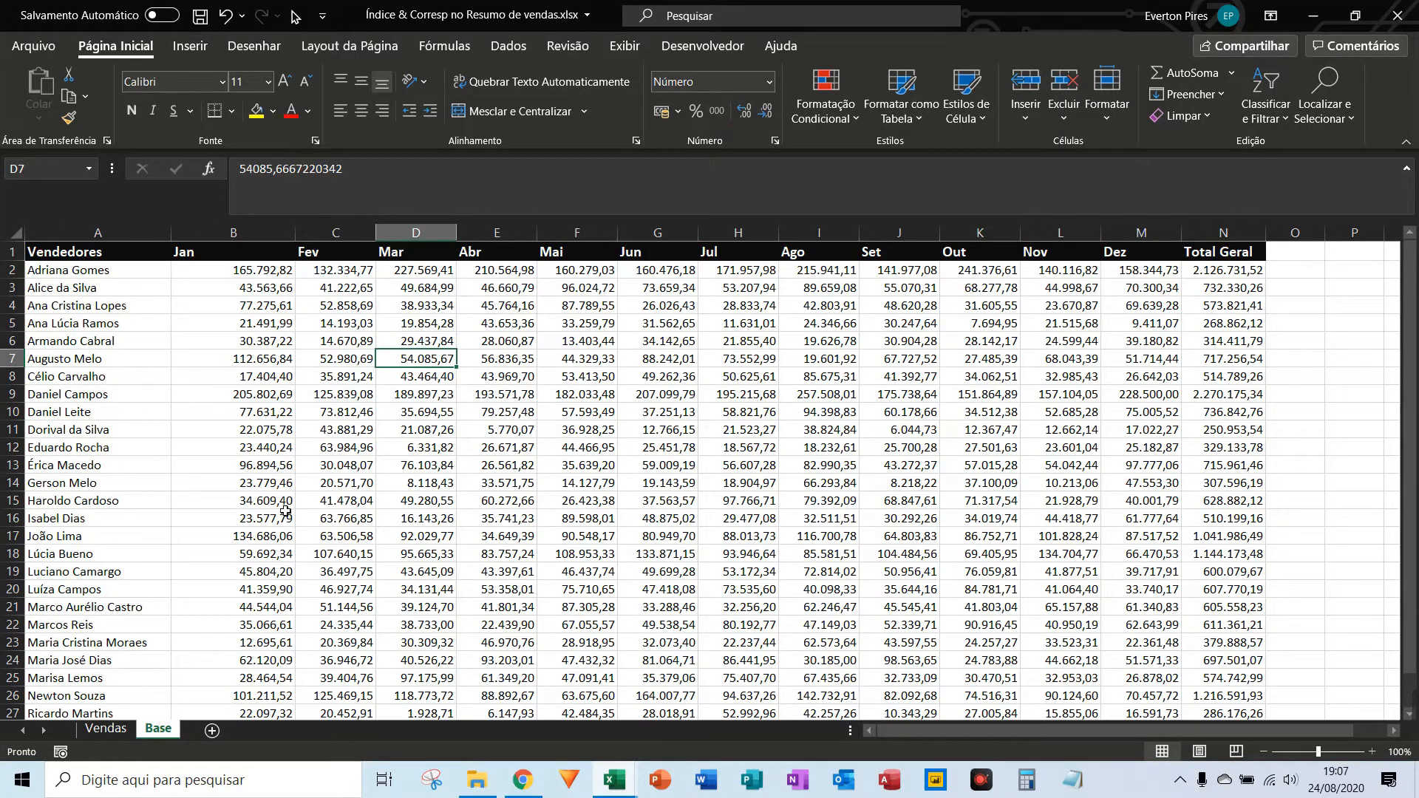
pyautogui.hotkey('ctrl', 'F8')
pyautogui.moveTo(314, 510)
pyautogui.mouseDown()
pyautogui.moveTo(237, 660)
pyautogui.moveTo(172, 721)
pyautogui.mouseUp()
pyautogui.press('Escape')
pyautogui.hotkey('ctrl', 'pageup')
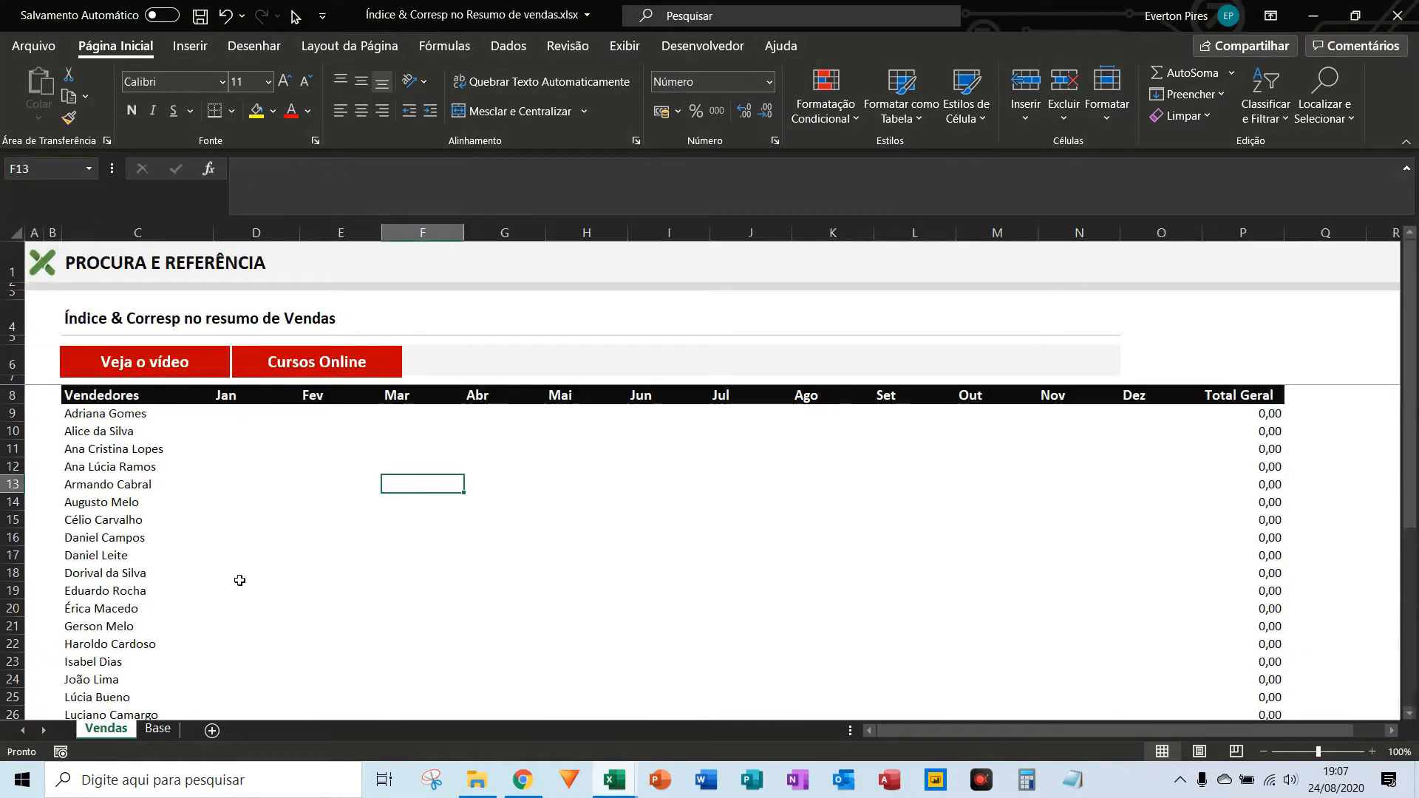
pyautogui.scroll(-1, 291, 522)
pyautogui.scroll(-7, 290, 522)
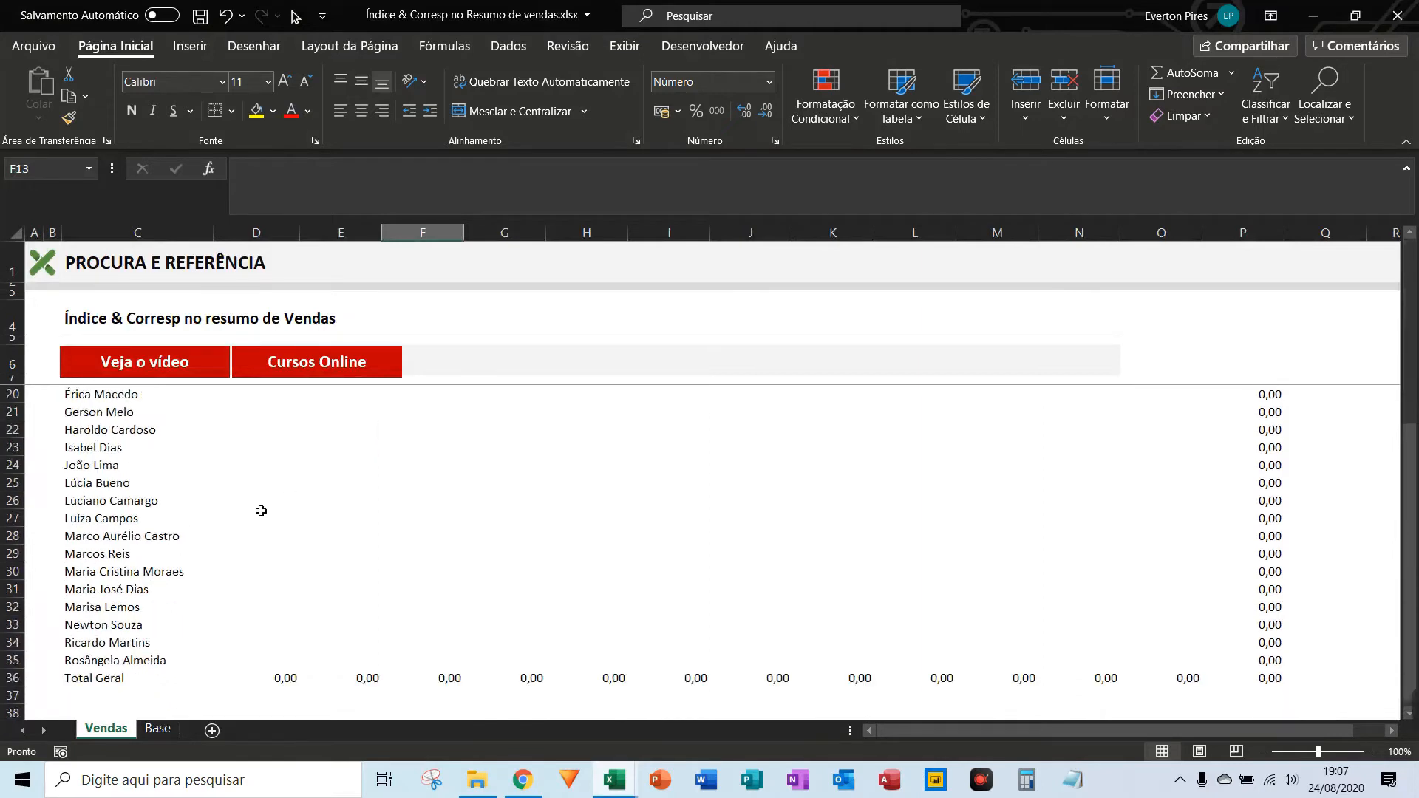
pyautogui.scroll(8, 251, 501)
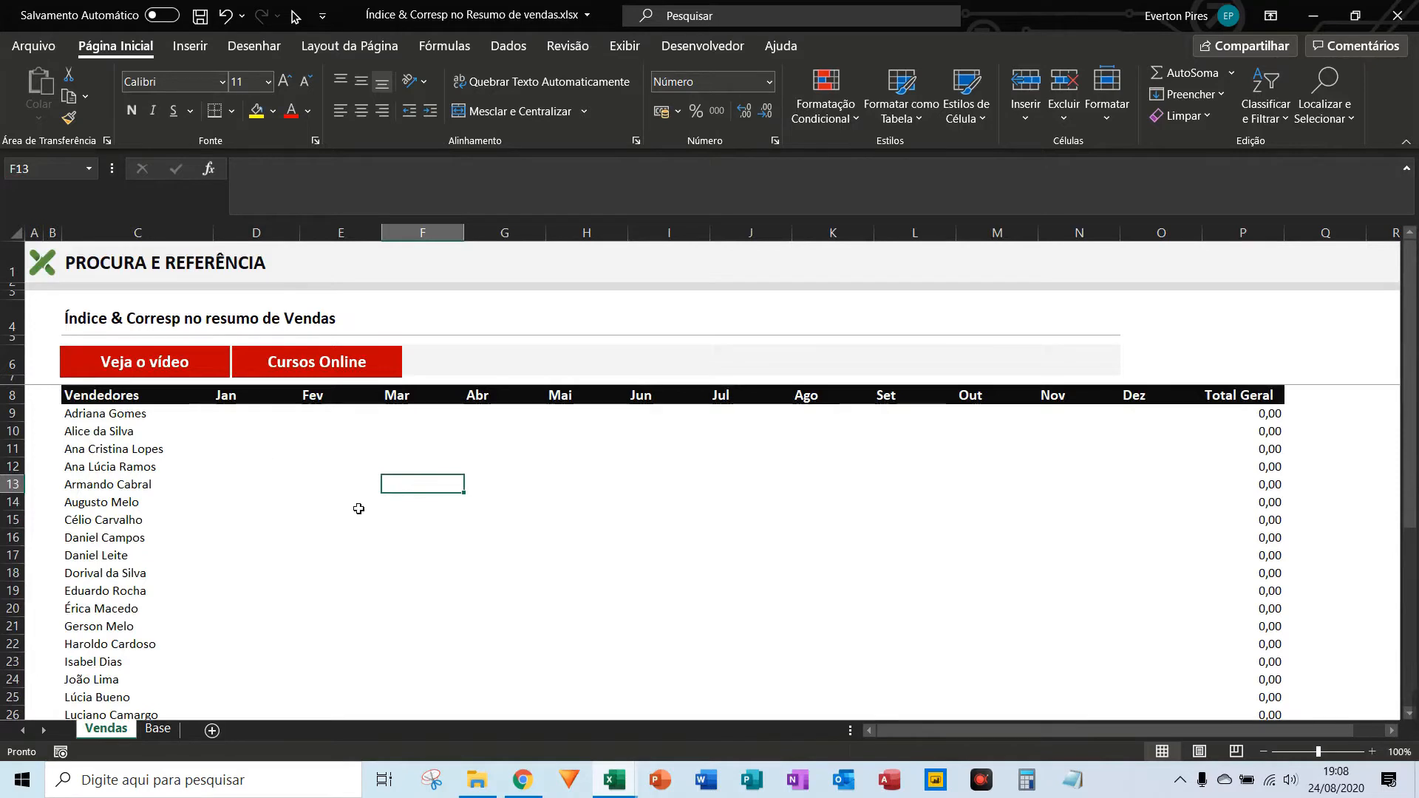
pyautogui.press('F5')
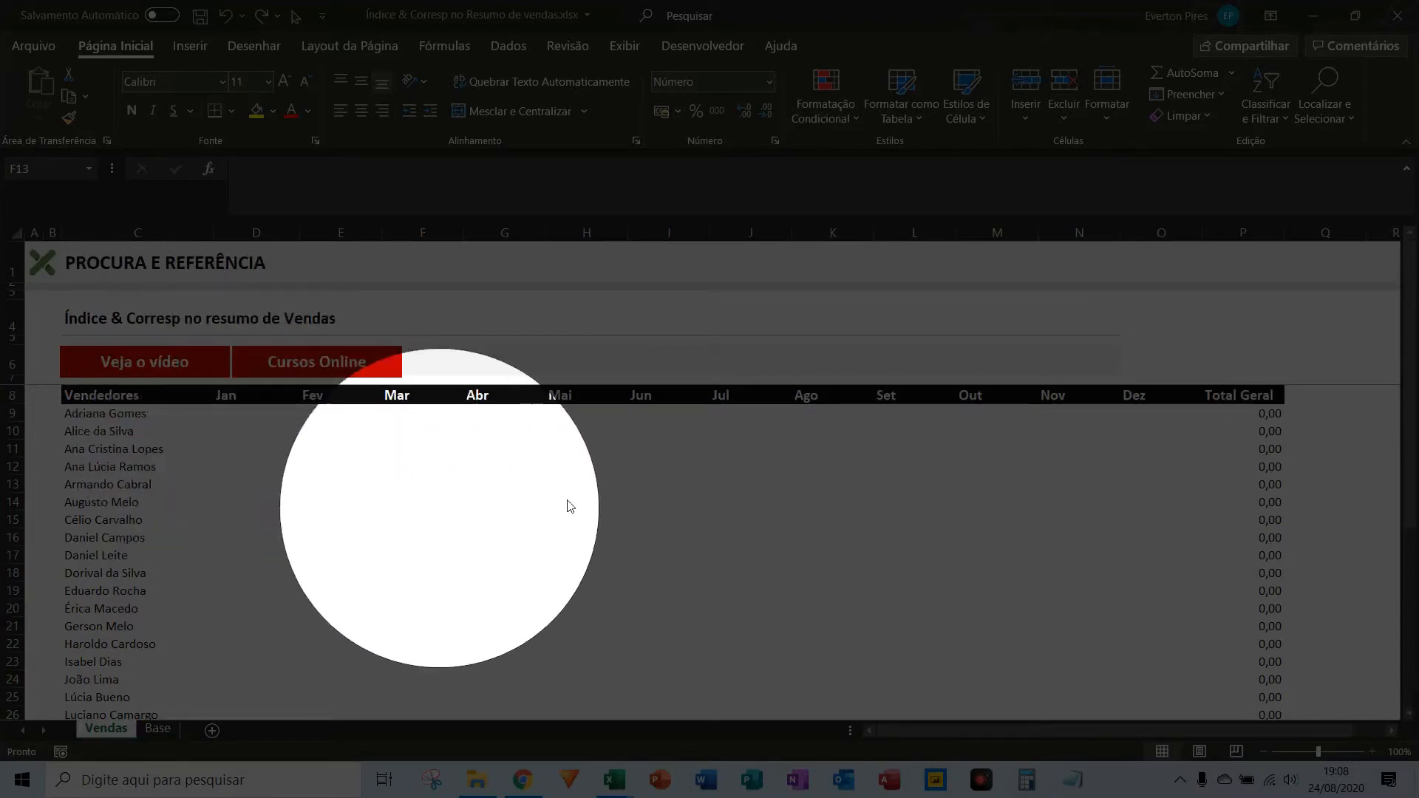
pyautogui.scroll(-1, 1043, 472)
pyautogui.scroll(-5, 1044, 471)
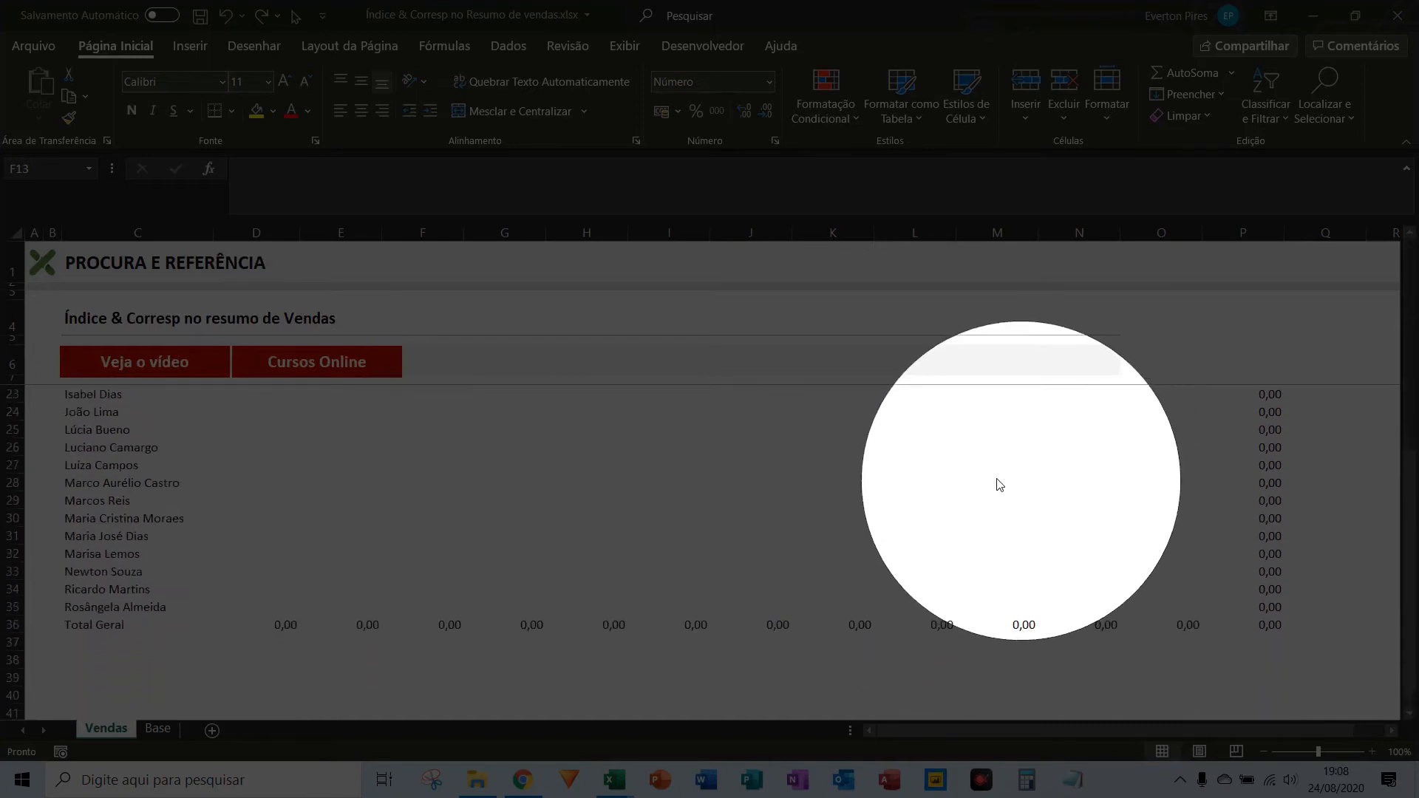
pyautogui.scroll(5, 352, 508)
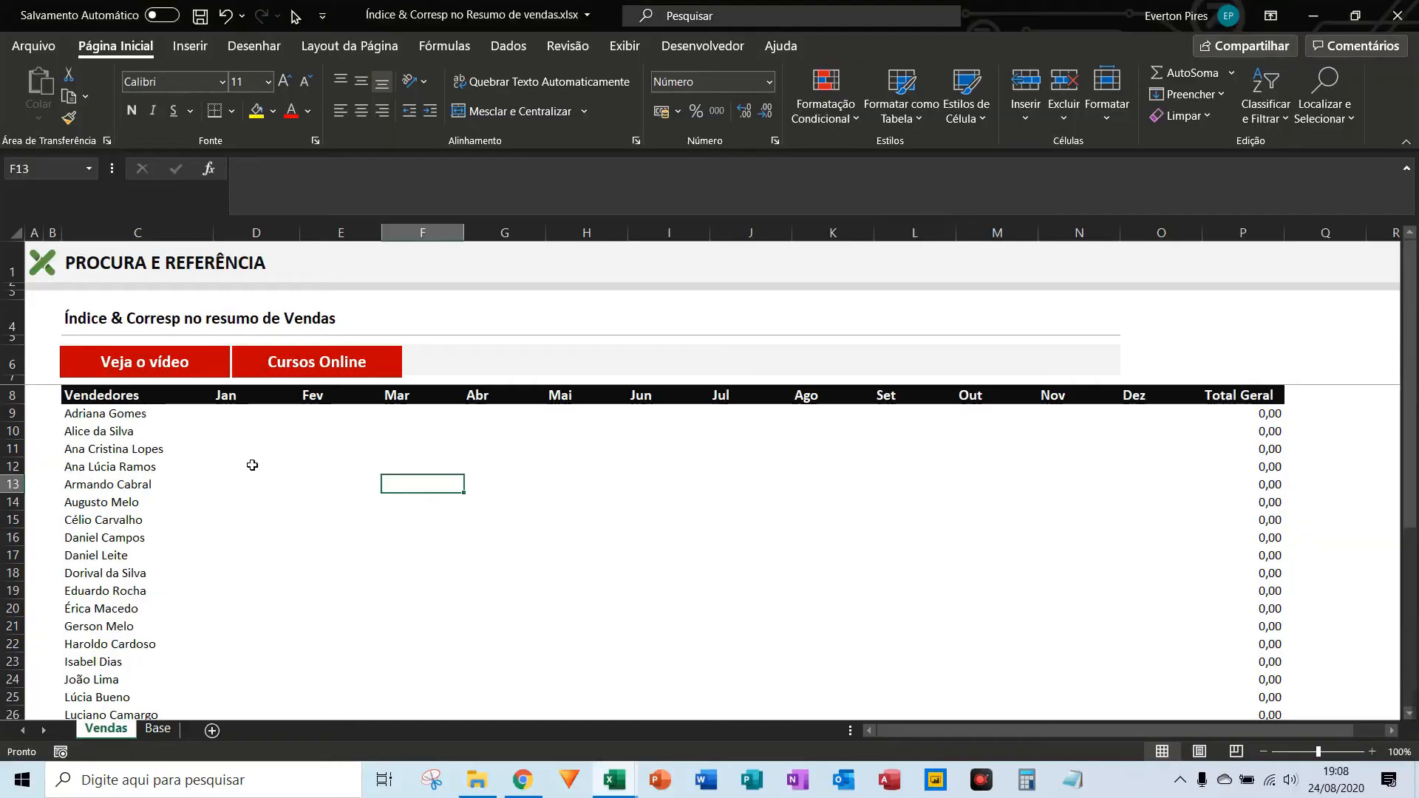
# Step: Start an ÍNDICE formula in cell D9 of the Vendas sheet with Base!B2:M28 as its matrix argument
pyautogui.click(252, 465)
pyautogui.click(226, 420)
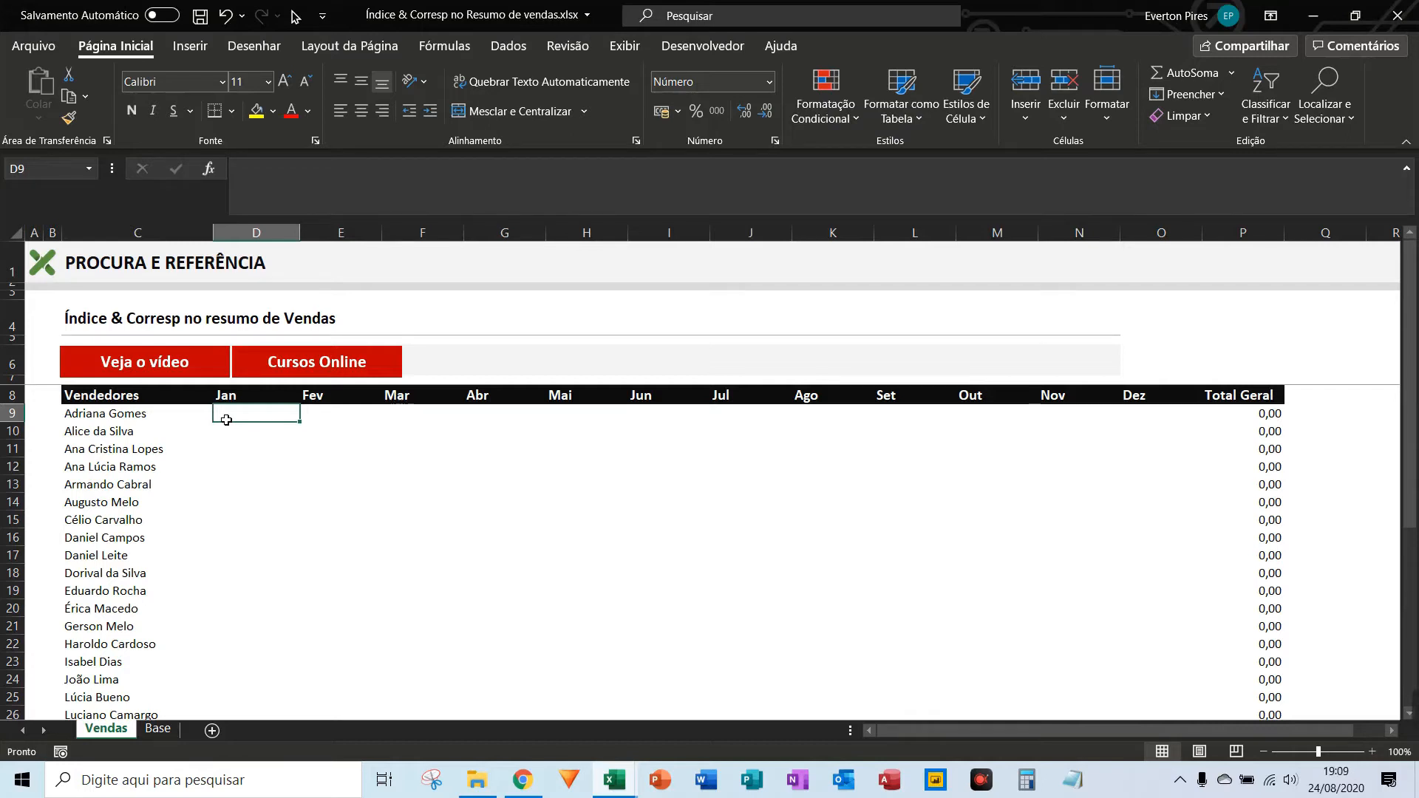
pyautogui.write('=ínc')
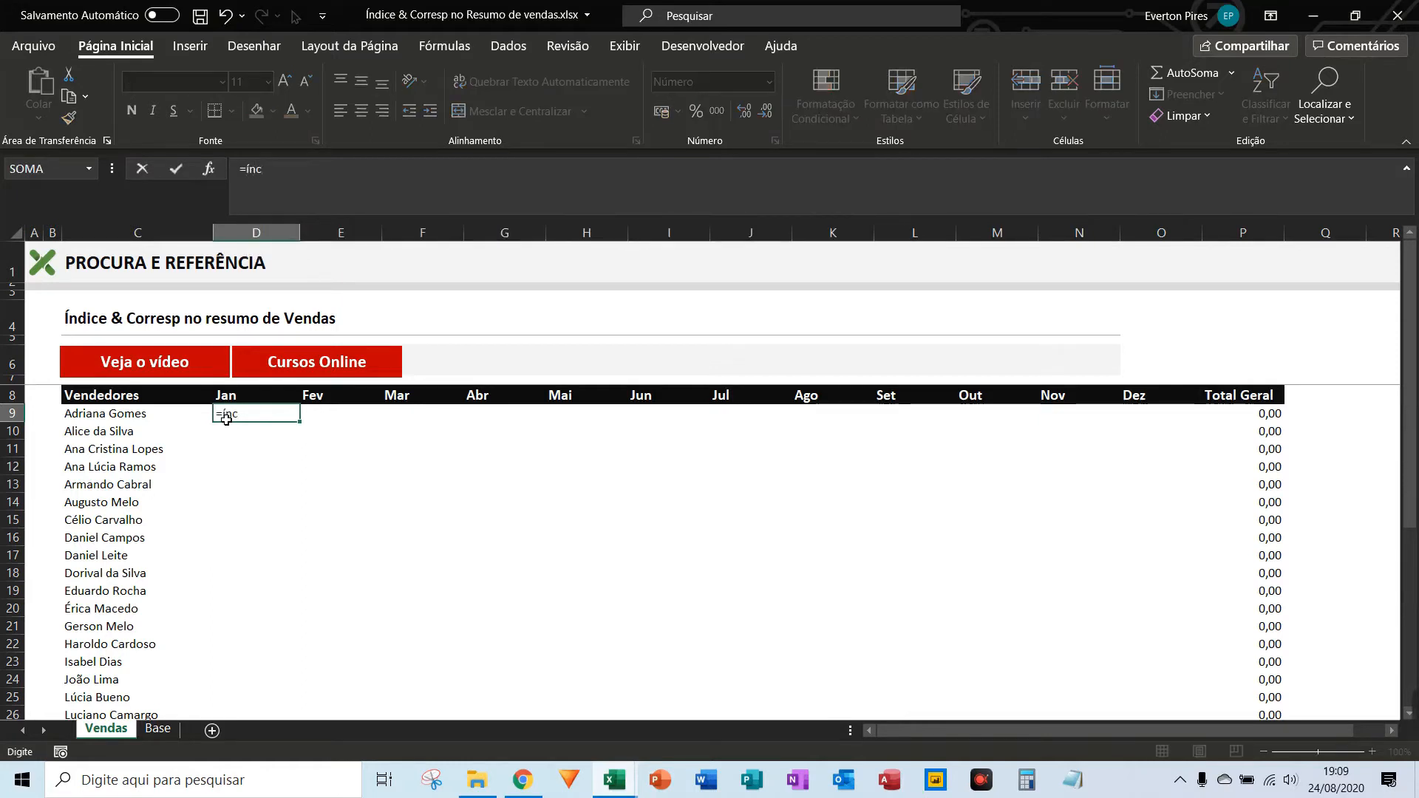
pyautogui.press('BackSpace')
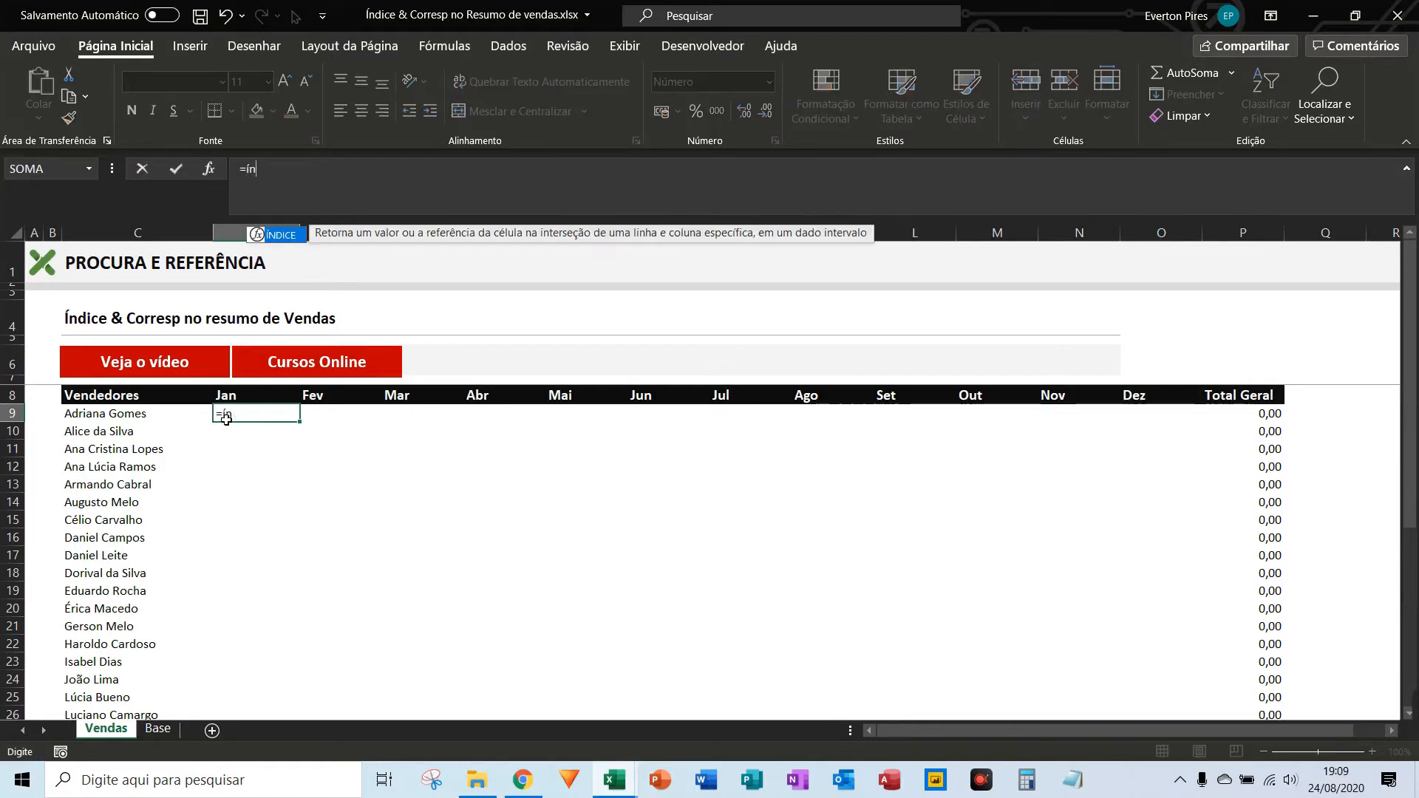
pyautogui.write('dice(')
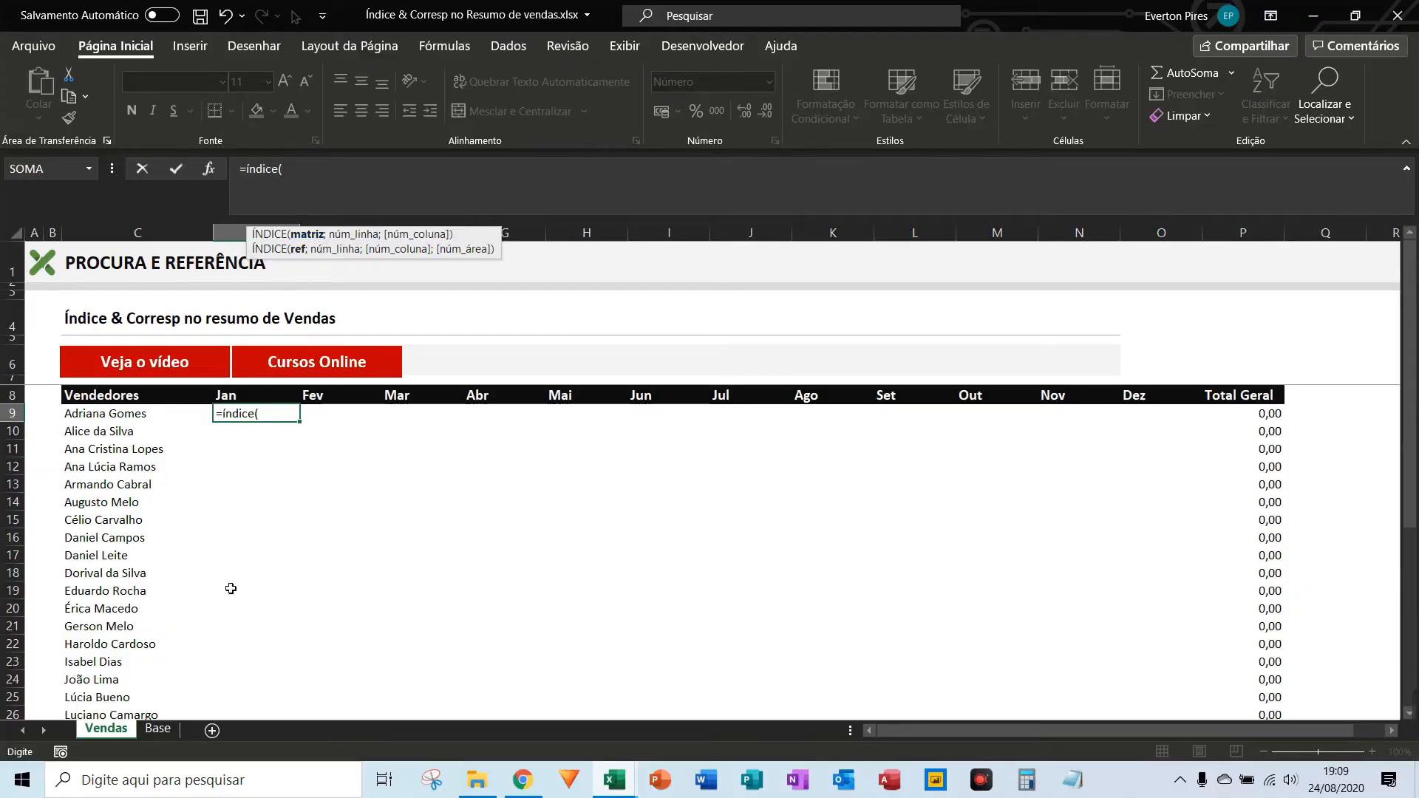
pyautogui.click(157, 728)
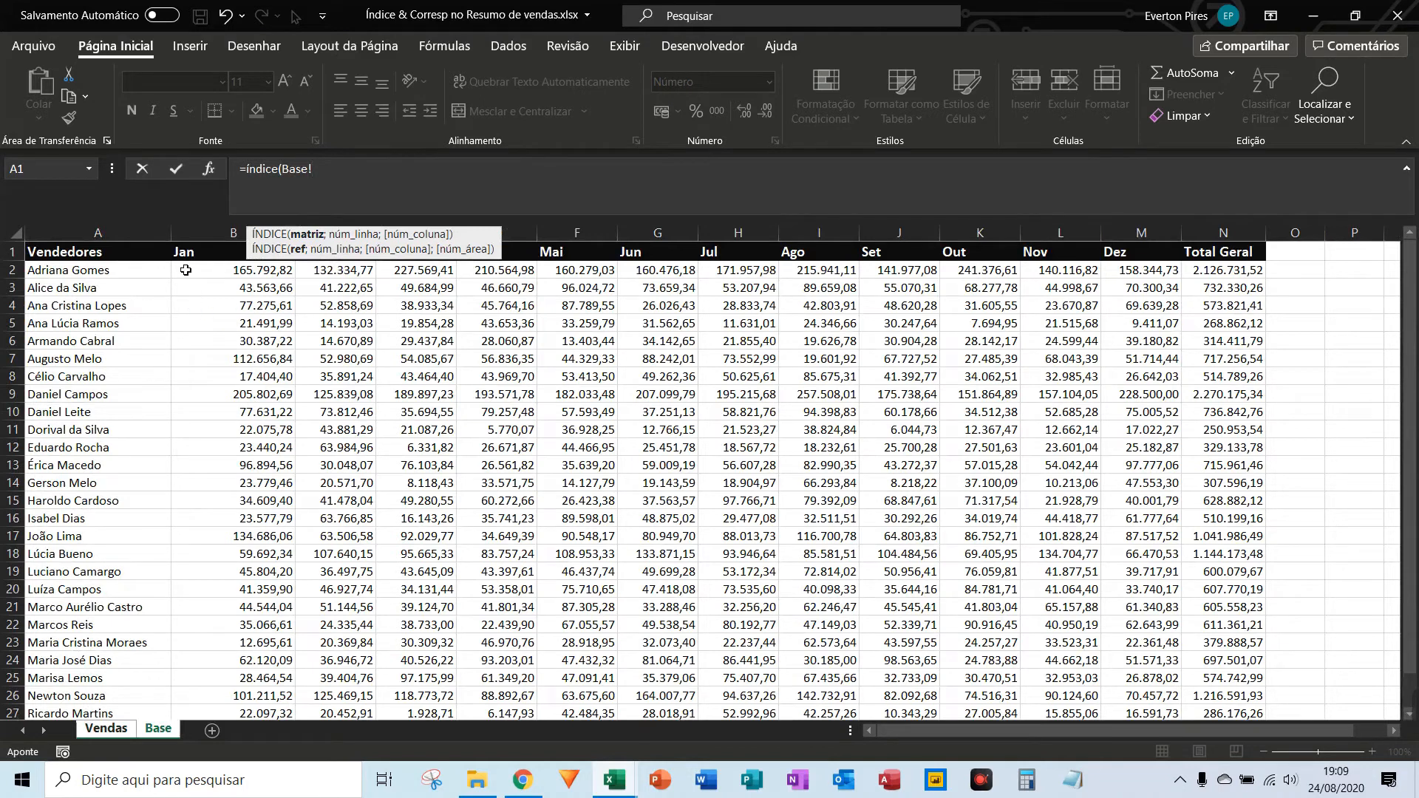
pyautogui.press('F5')
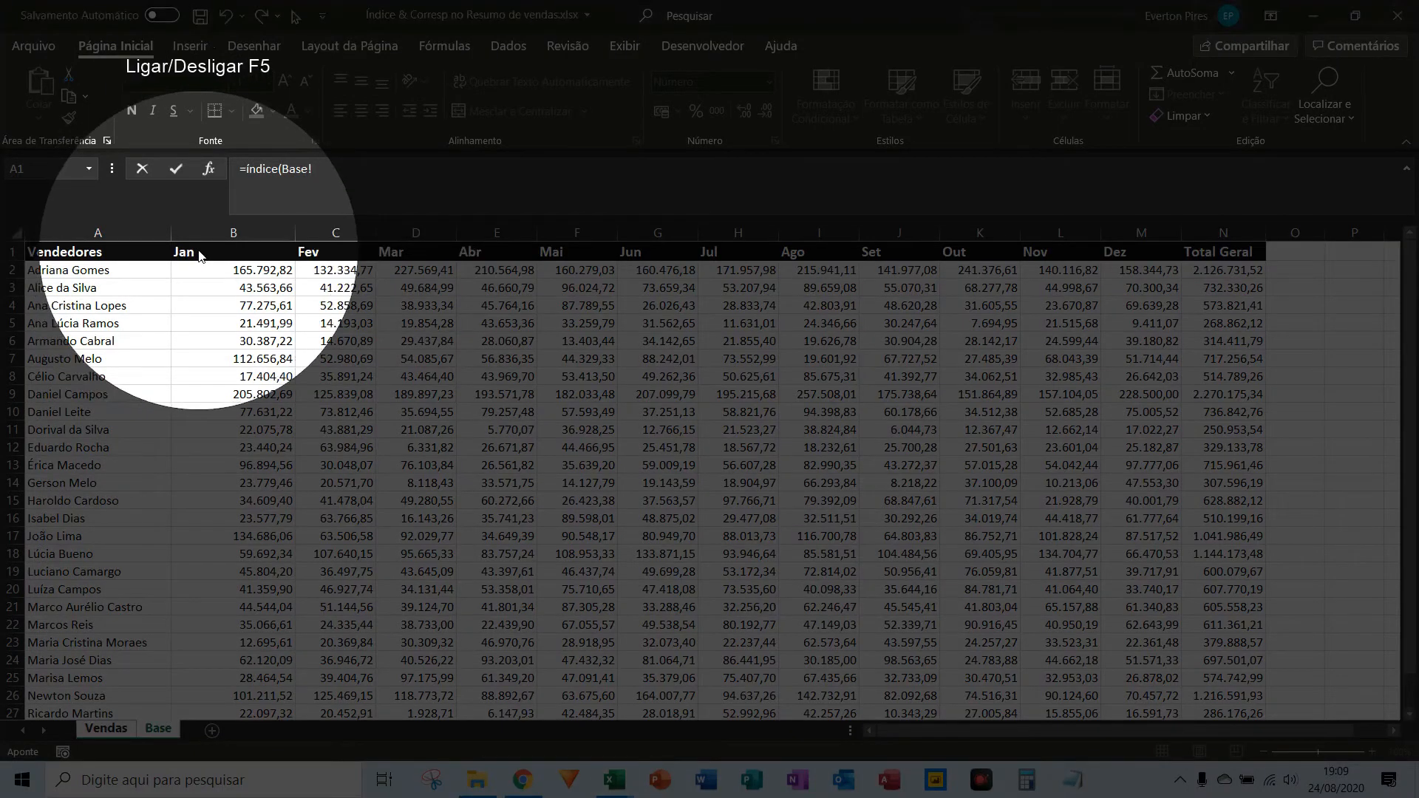
pyautogui.press('F5')
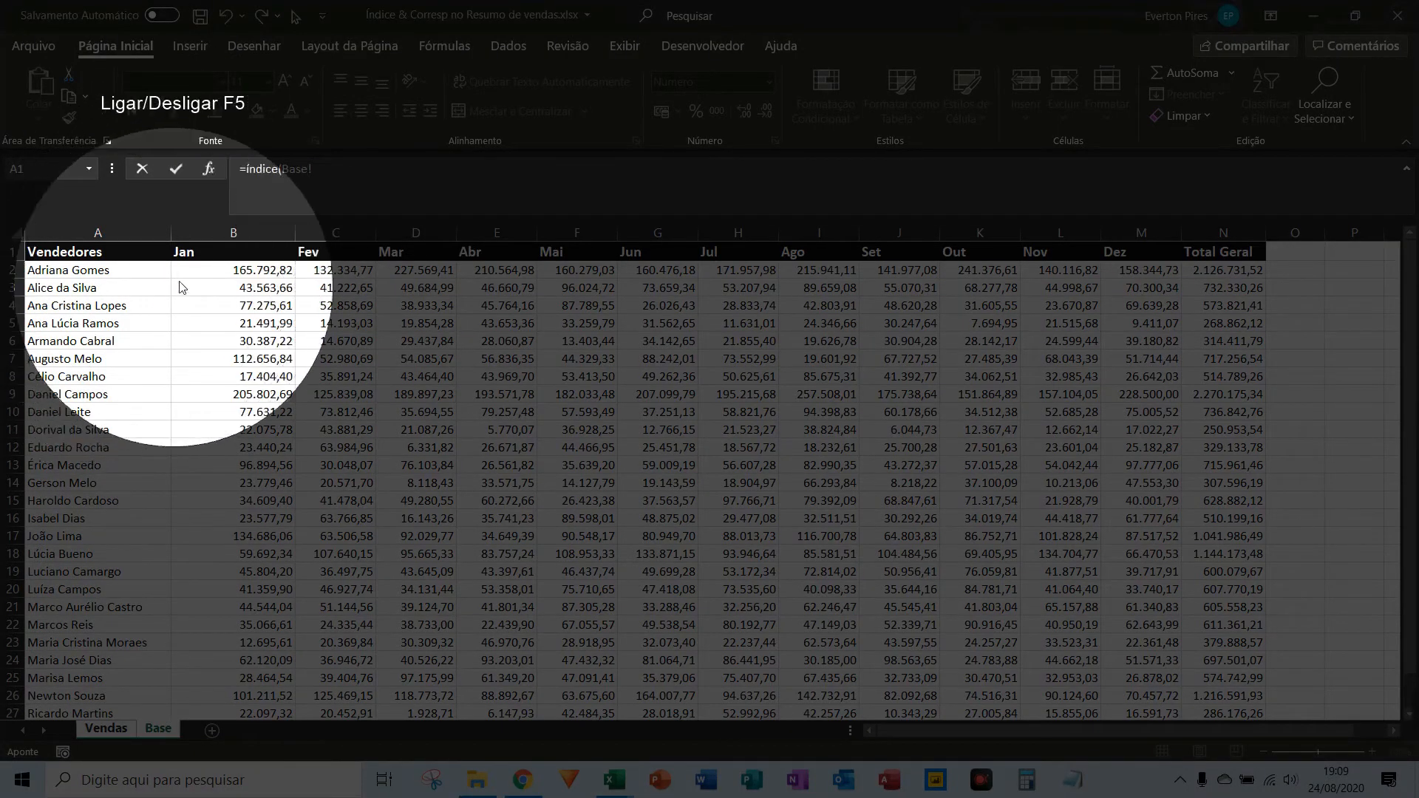
pyautogui.moveTo(189, 272); pyautogui.dragTo(1142, 669)
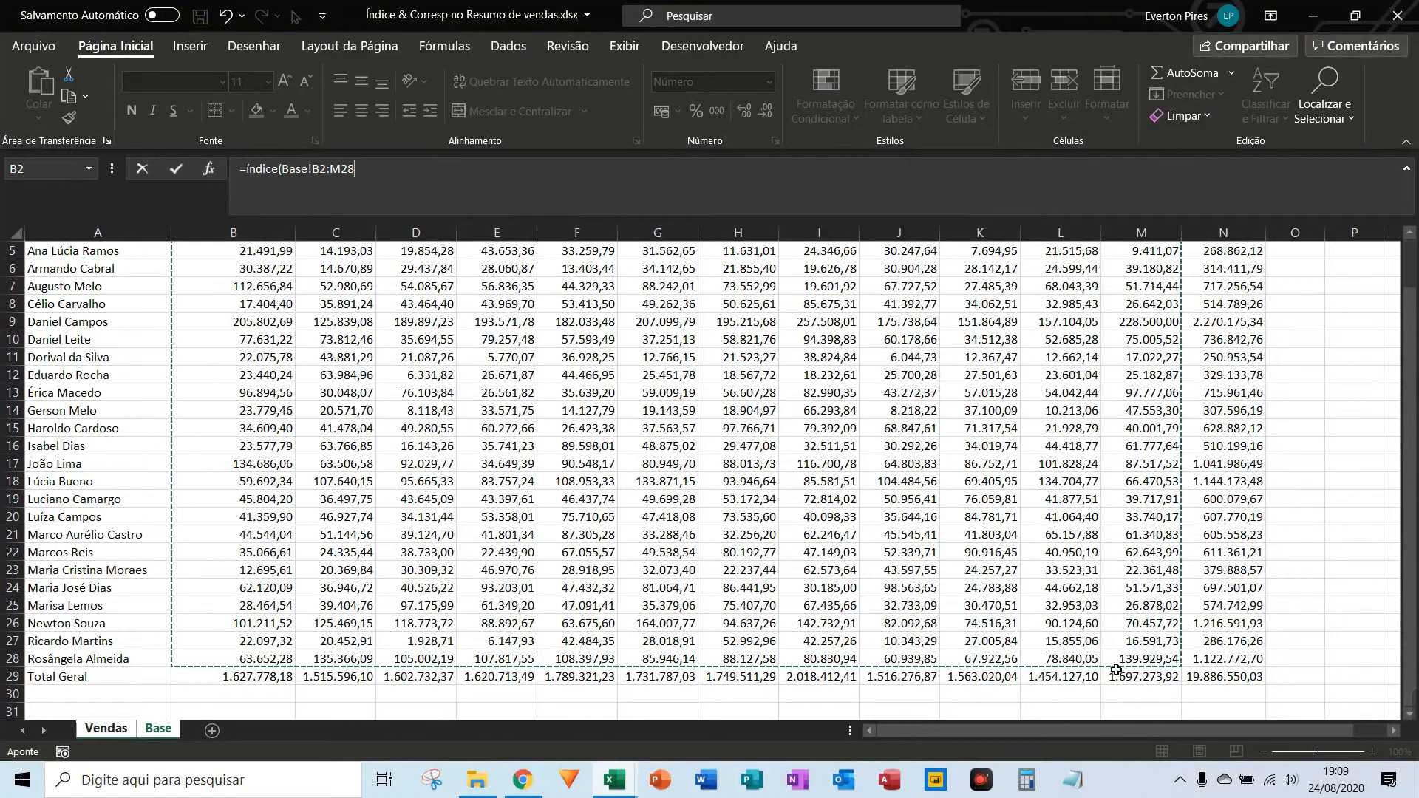
pyautogui.write(';')
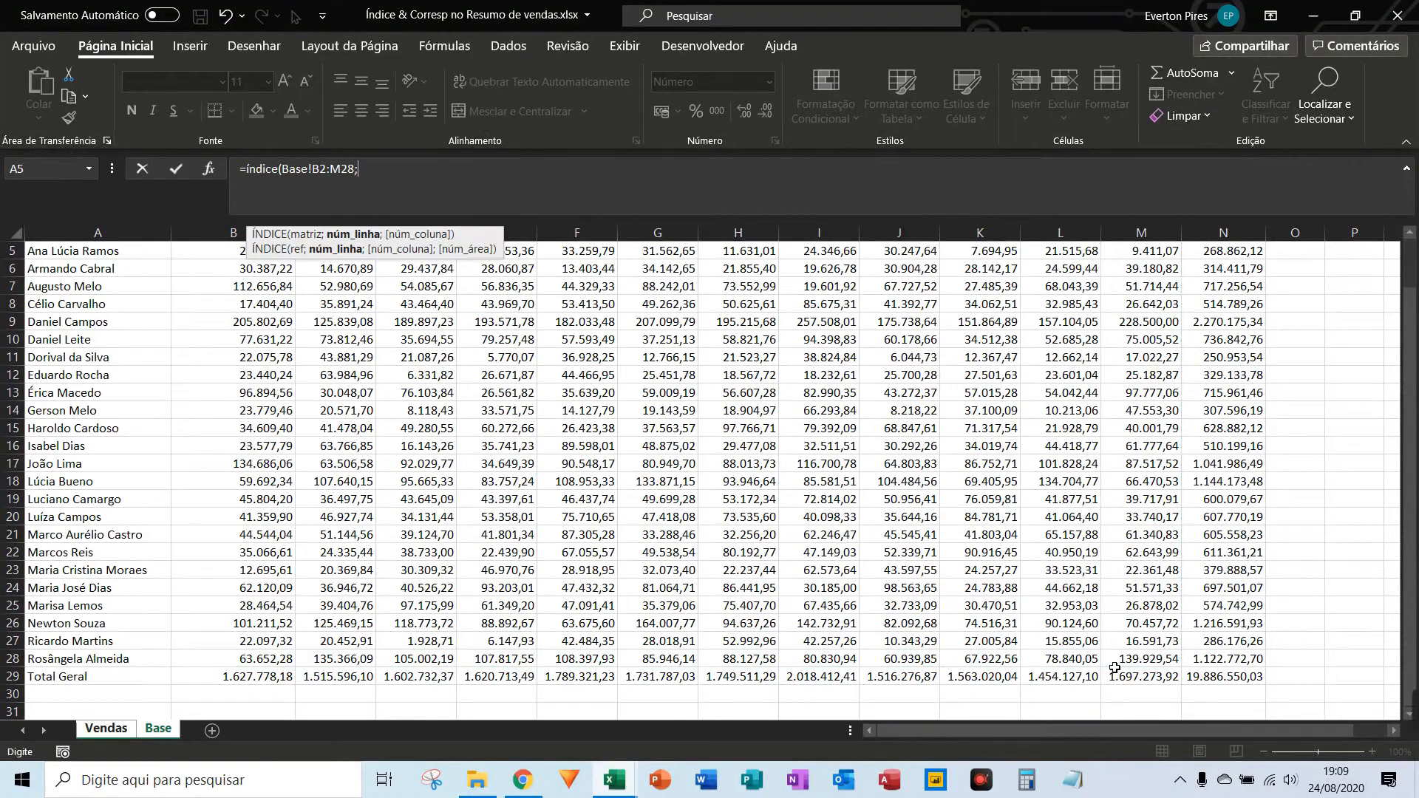
# Step: Use a nested CORRESP for the row number in D9's ÍNDICE formula, with seller cell Vendas!C9 as the lookup value
pyautogui.click(108, 730)
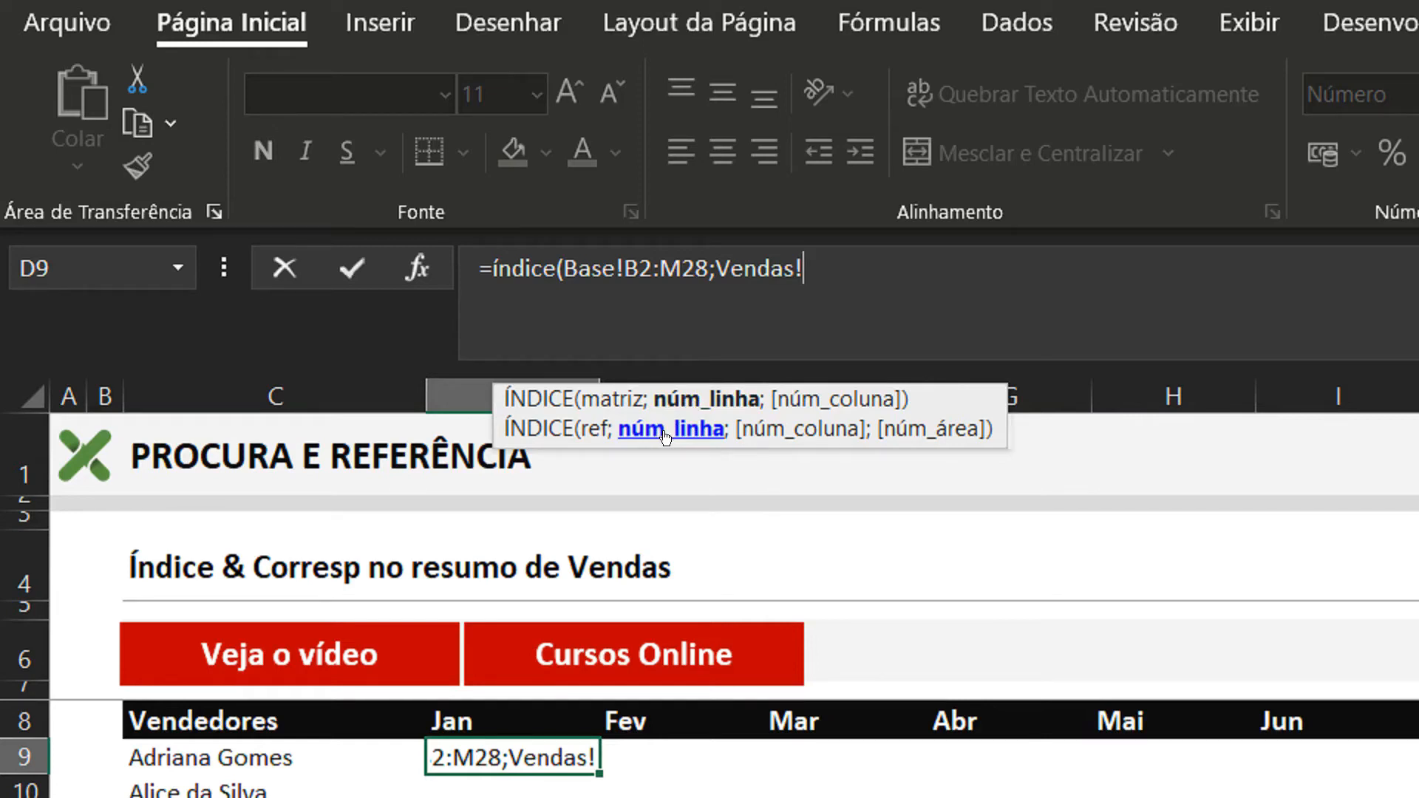
pyautogui.write(';')
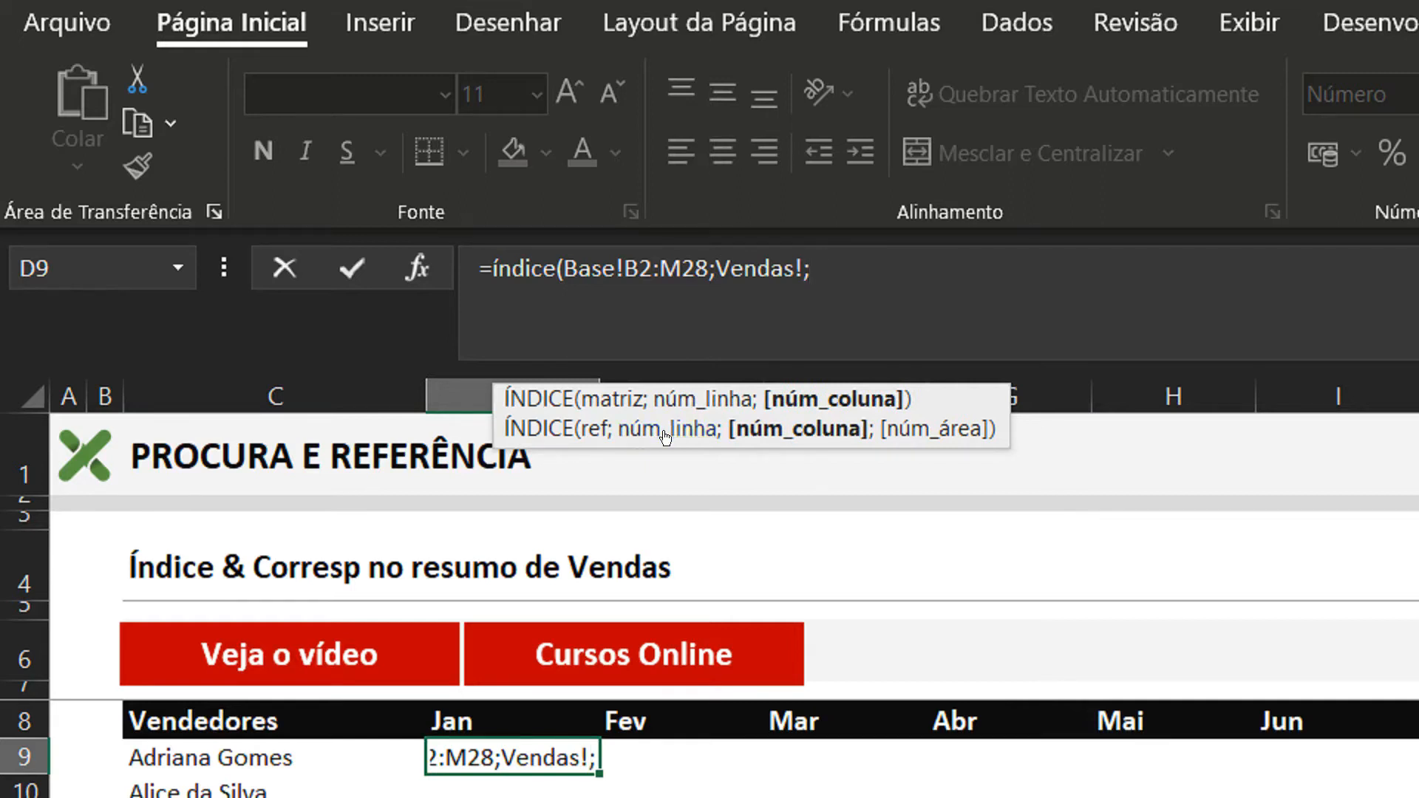
pyautogui.write('corresp(')
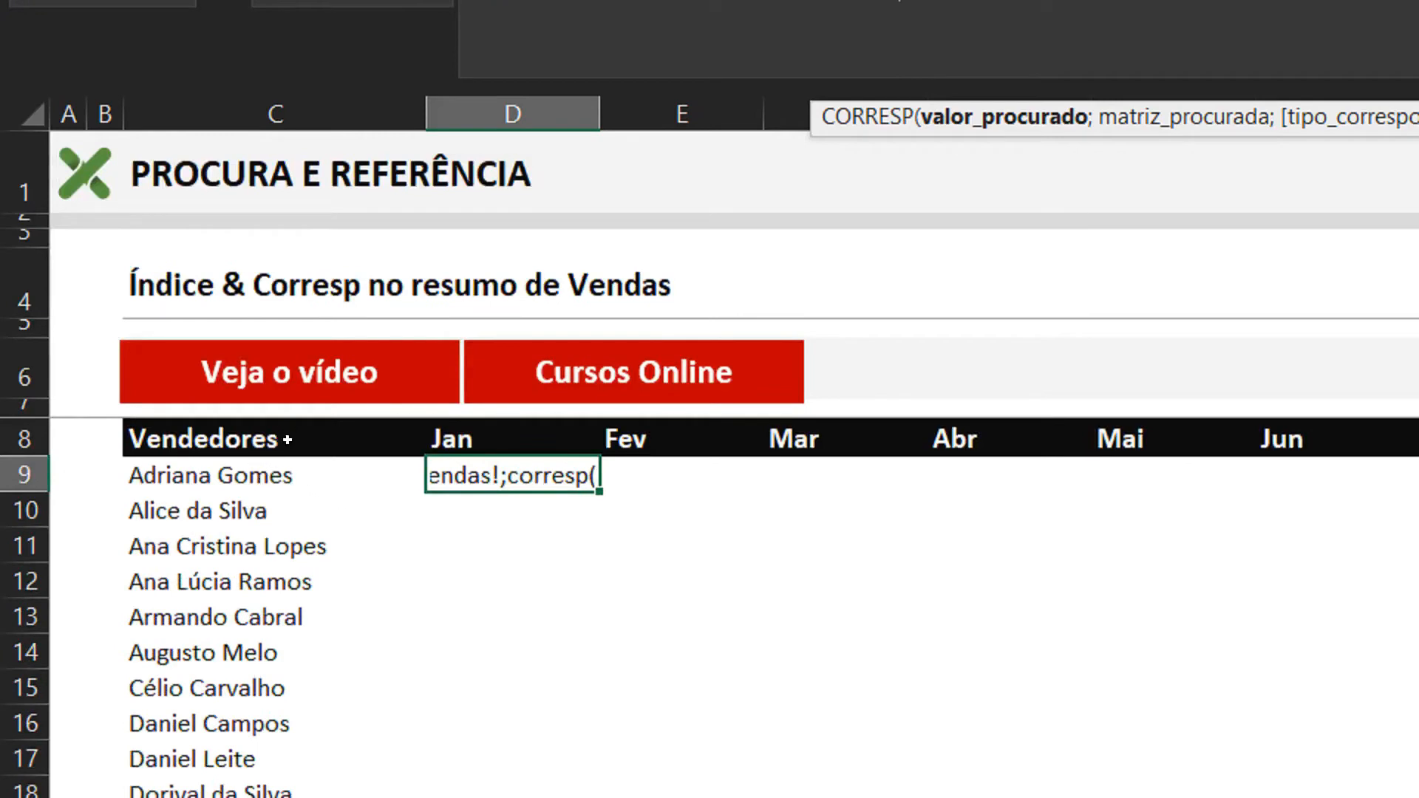
pyautogui.click(233, 470)
pyautogui.write(';')
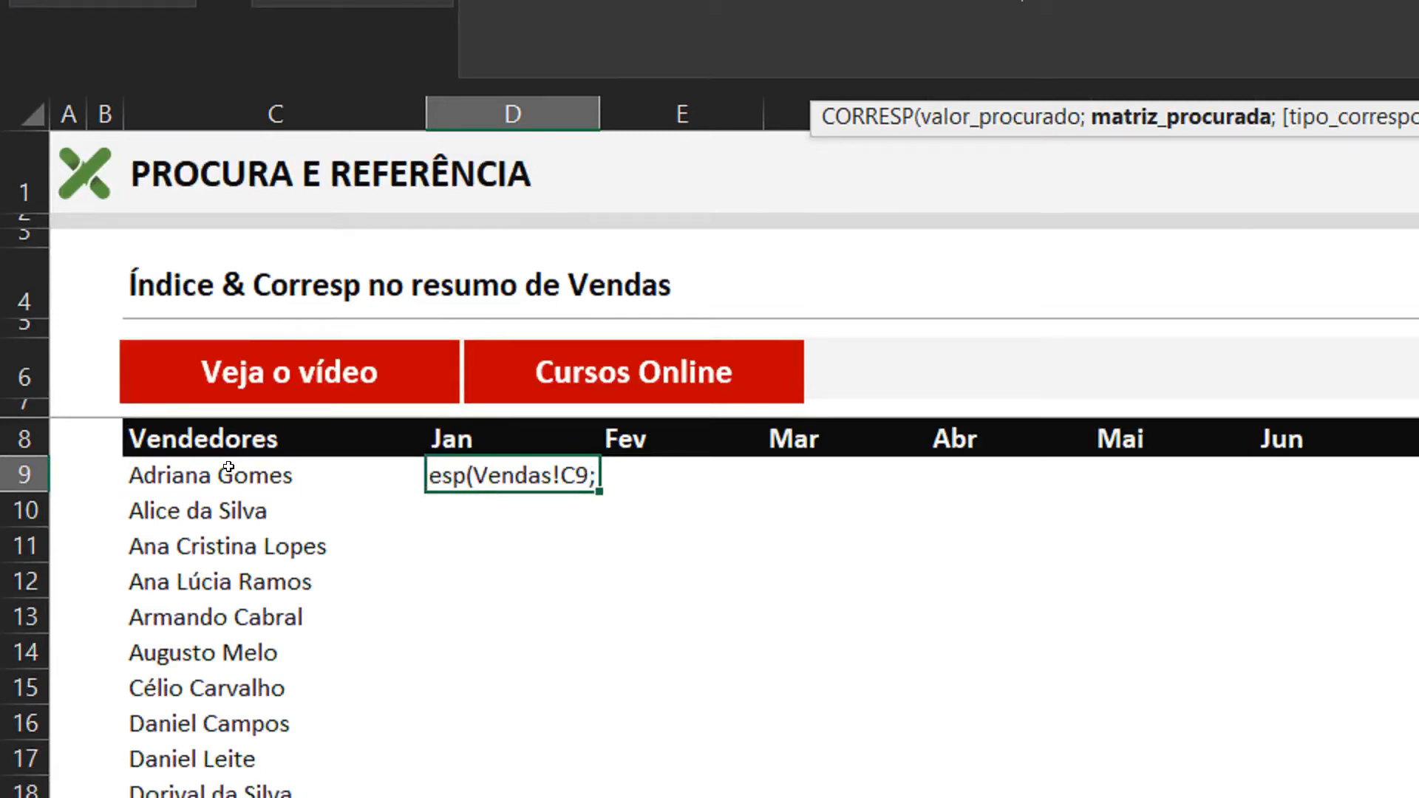
# Step: Set the row CORRESP's lookup array to the seller names in Vendas!C9:C35 with match type 0, and close the function
pyautogui.moveTo(226, 470); pyautogui.dragTo(199, 797)
pyautogui.moveTo(200, 629); pyautogui.dragTo(178, 722)
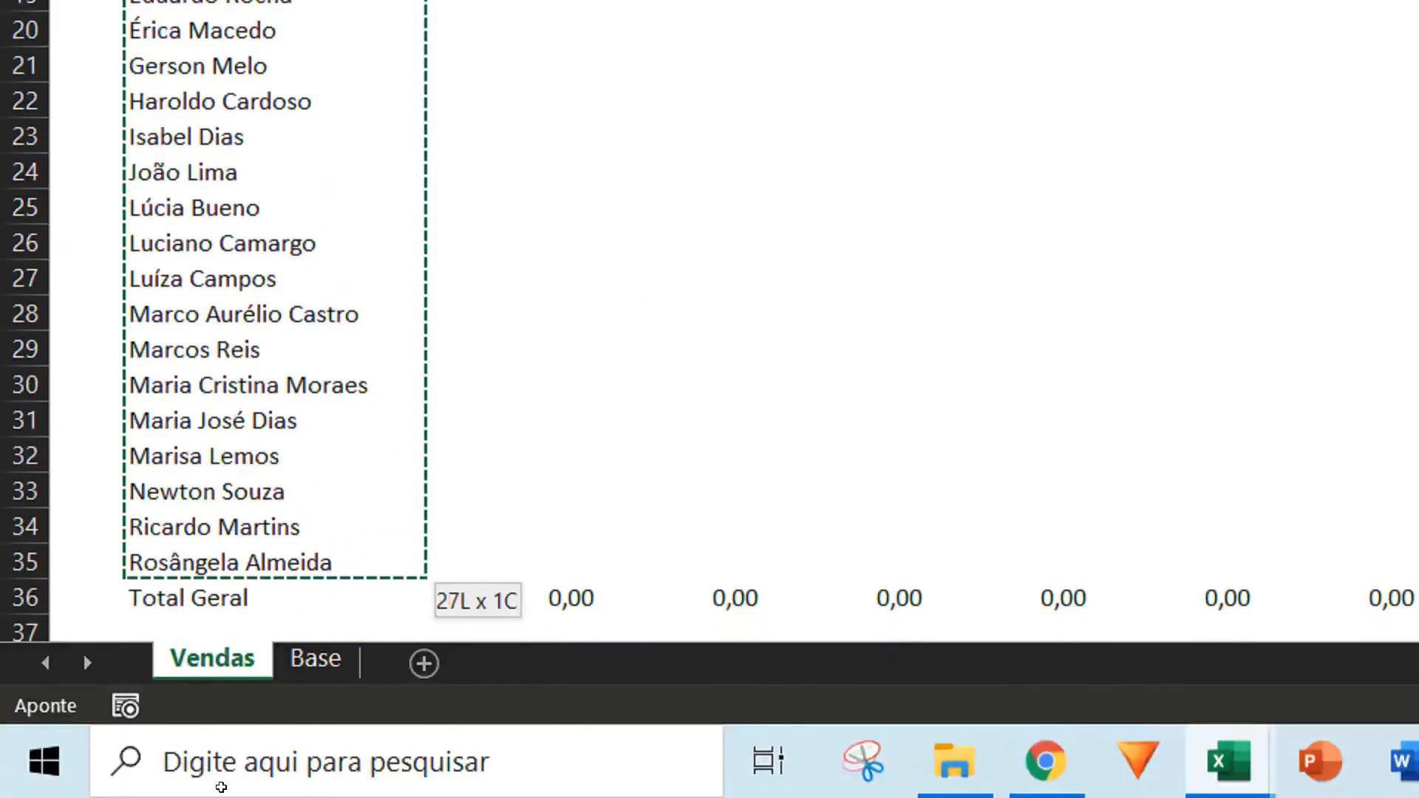
pyautogui.moveTo(178, 479); pyautogui.dragTo(190, 520)
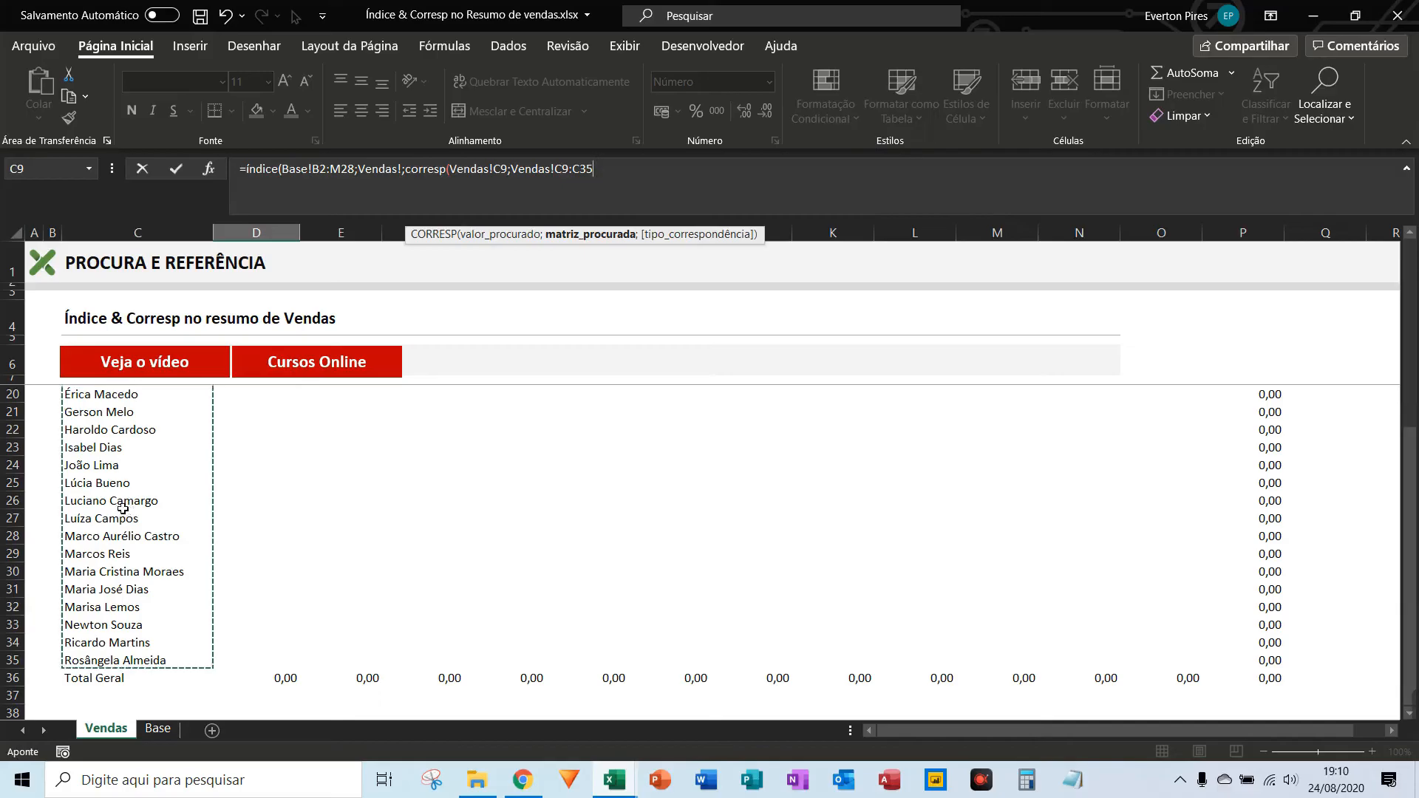
pyautogui.write(';')
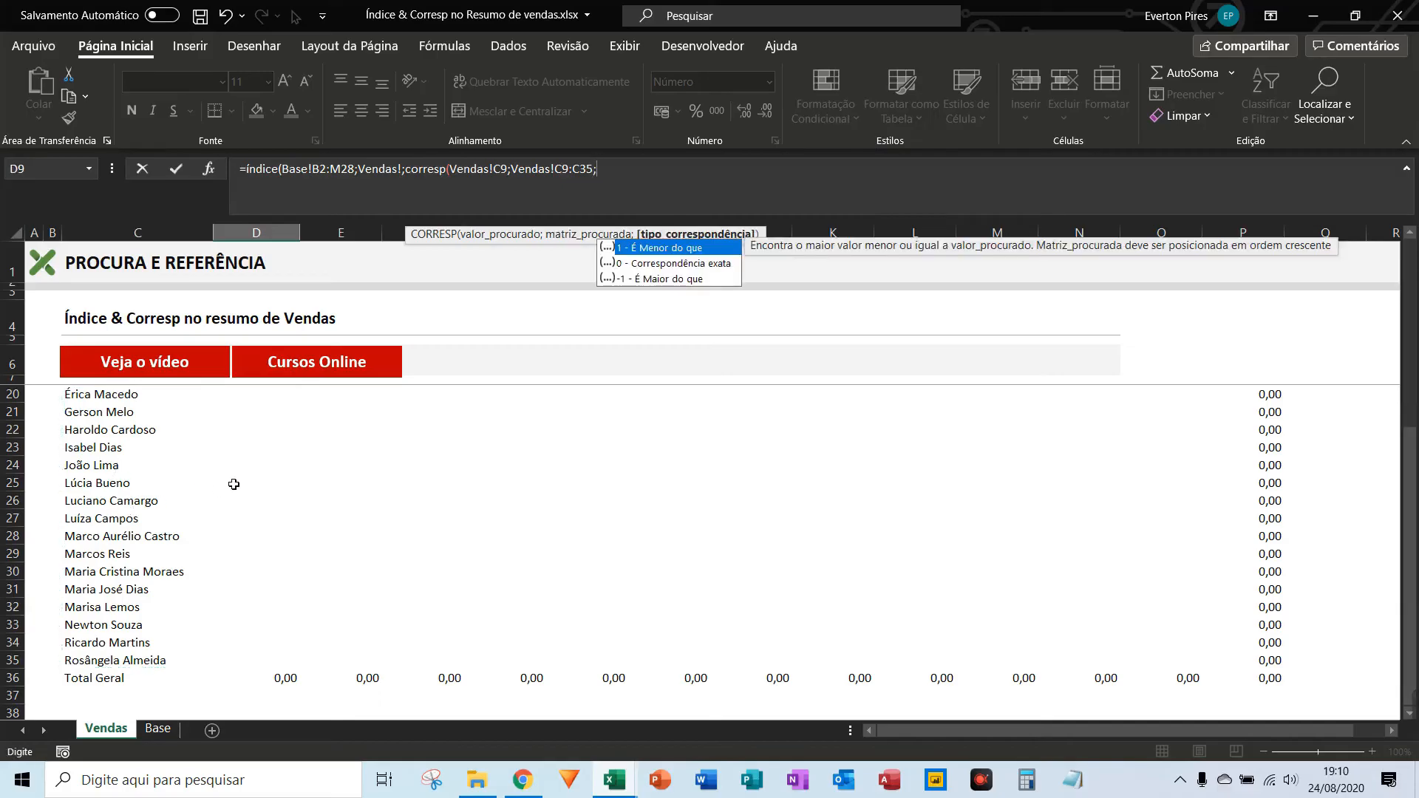
pyautogui.scroll(2, 172, 600)
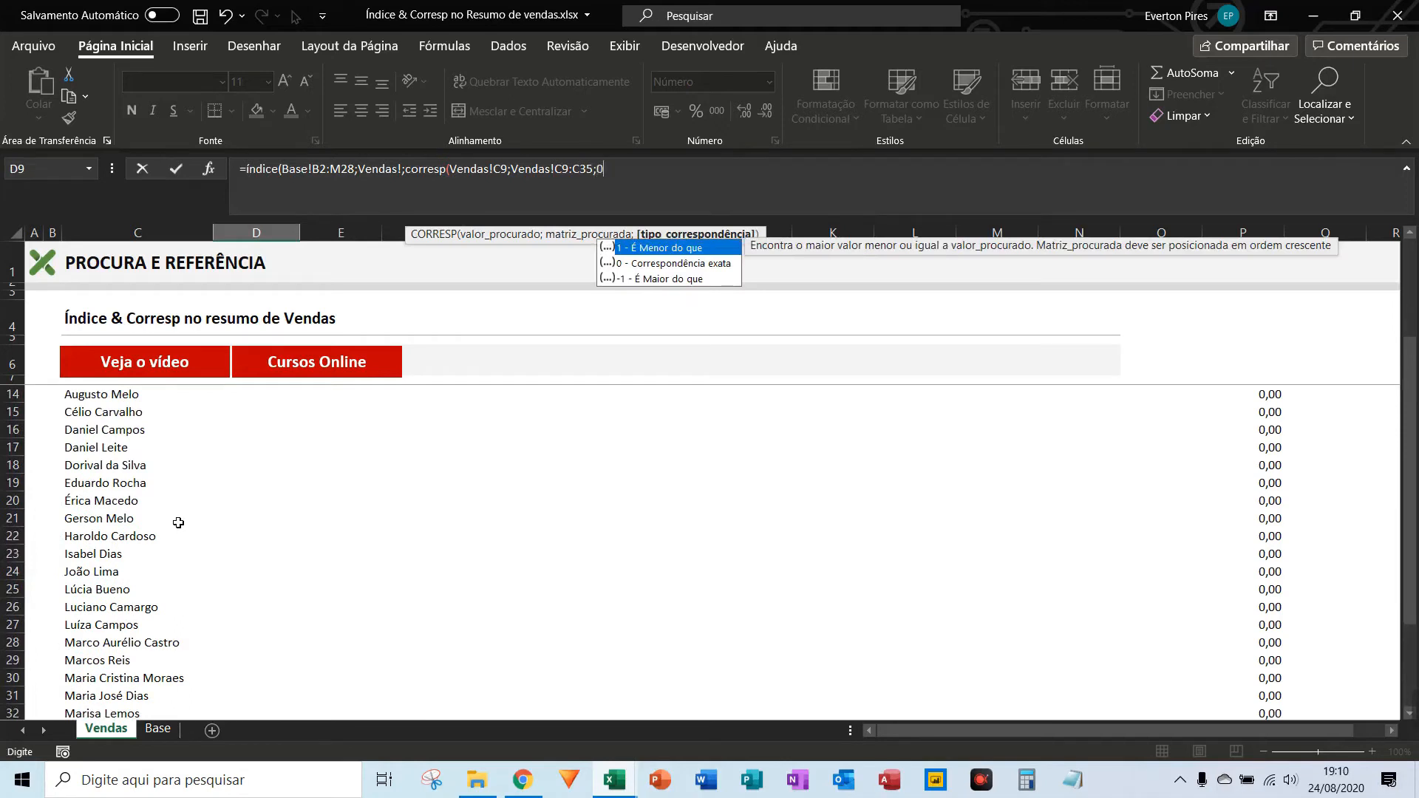
pyautogui.write('0')
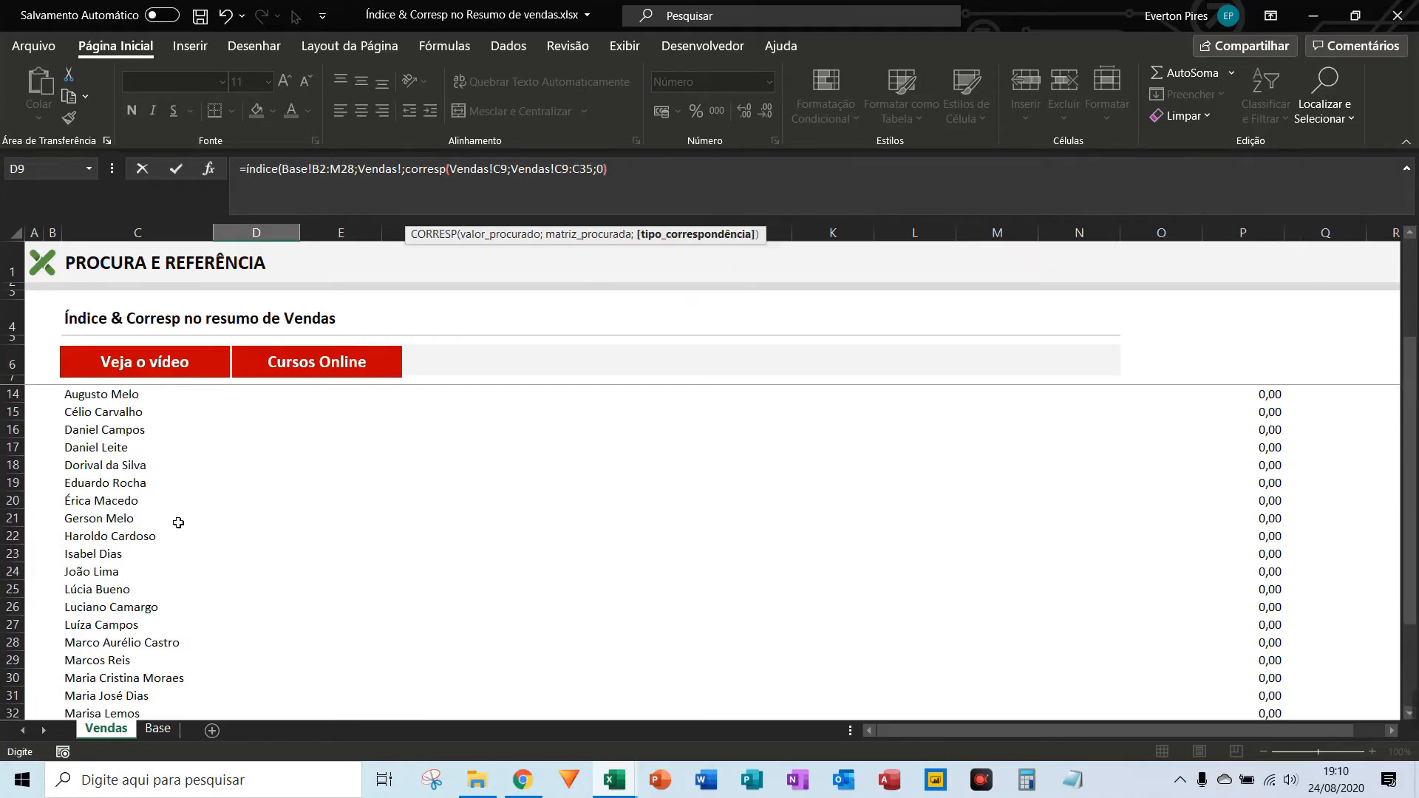
pyautogui.write(')')
pyautogui.scroll(2, 175, 523)
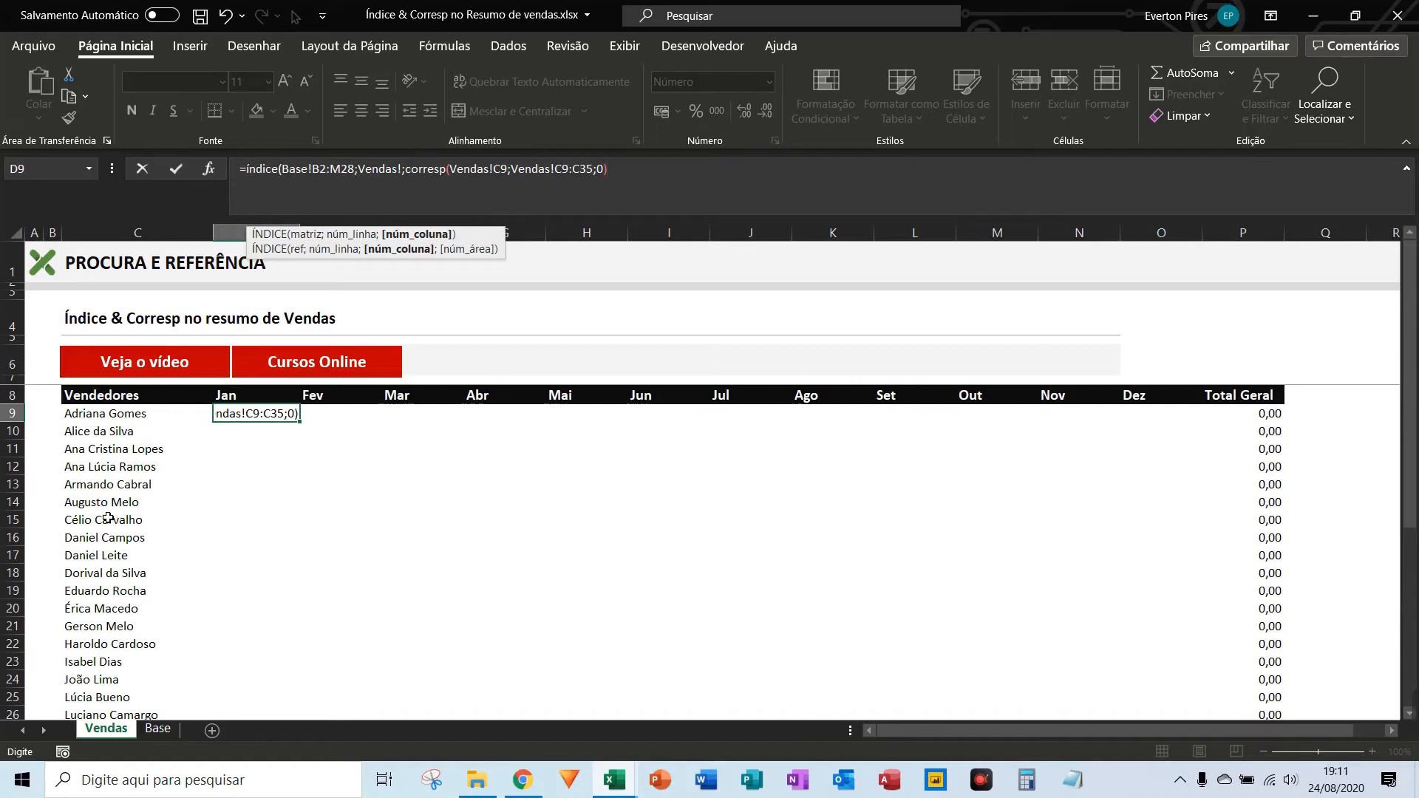
# Step: Add a second CORRESP for the column number, with the Jan header Vendas!D8 as the lookup value
pyautogui.write(';')
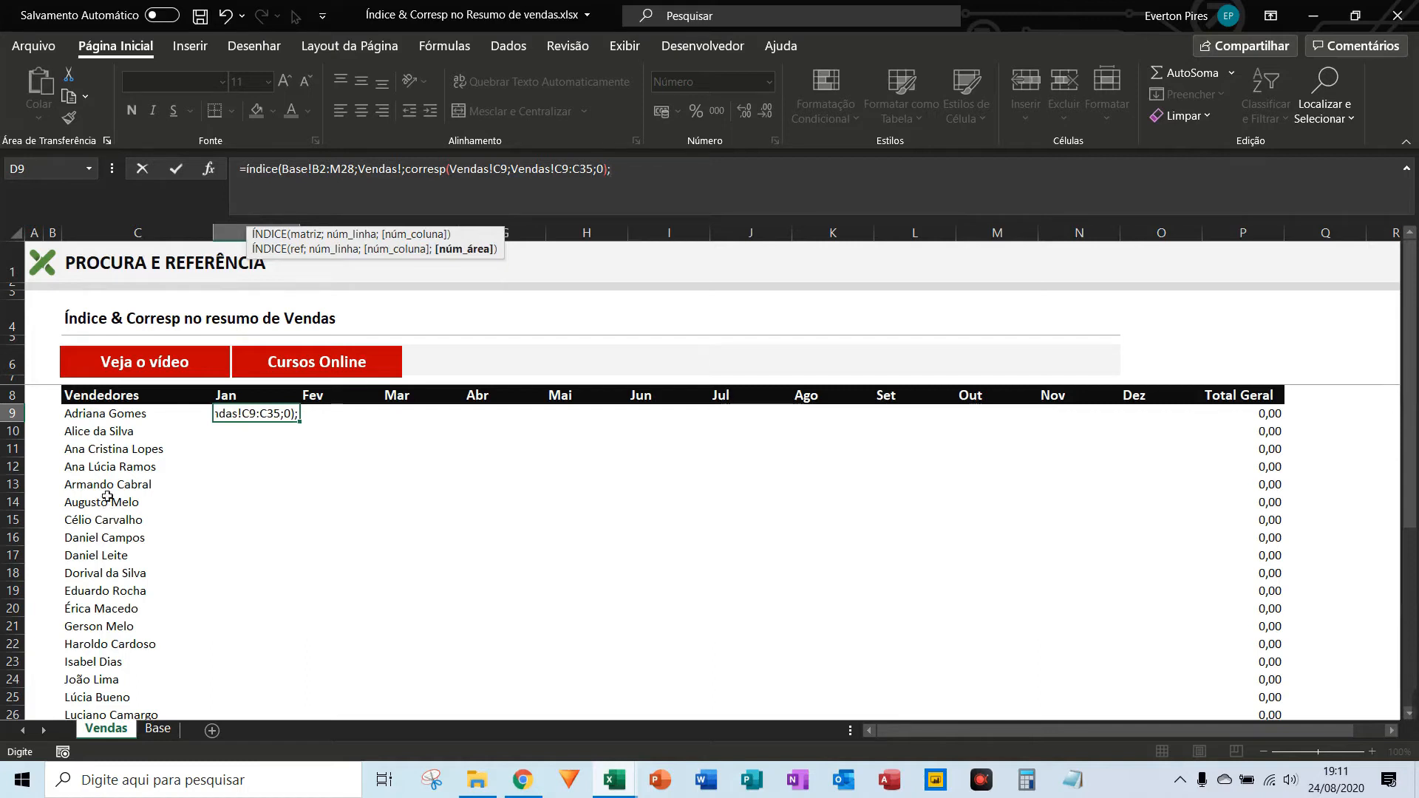
pyautogui.press('F5')
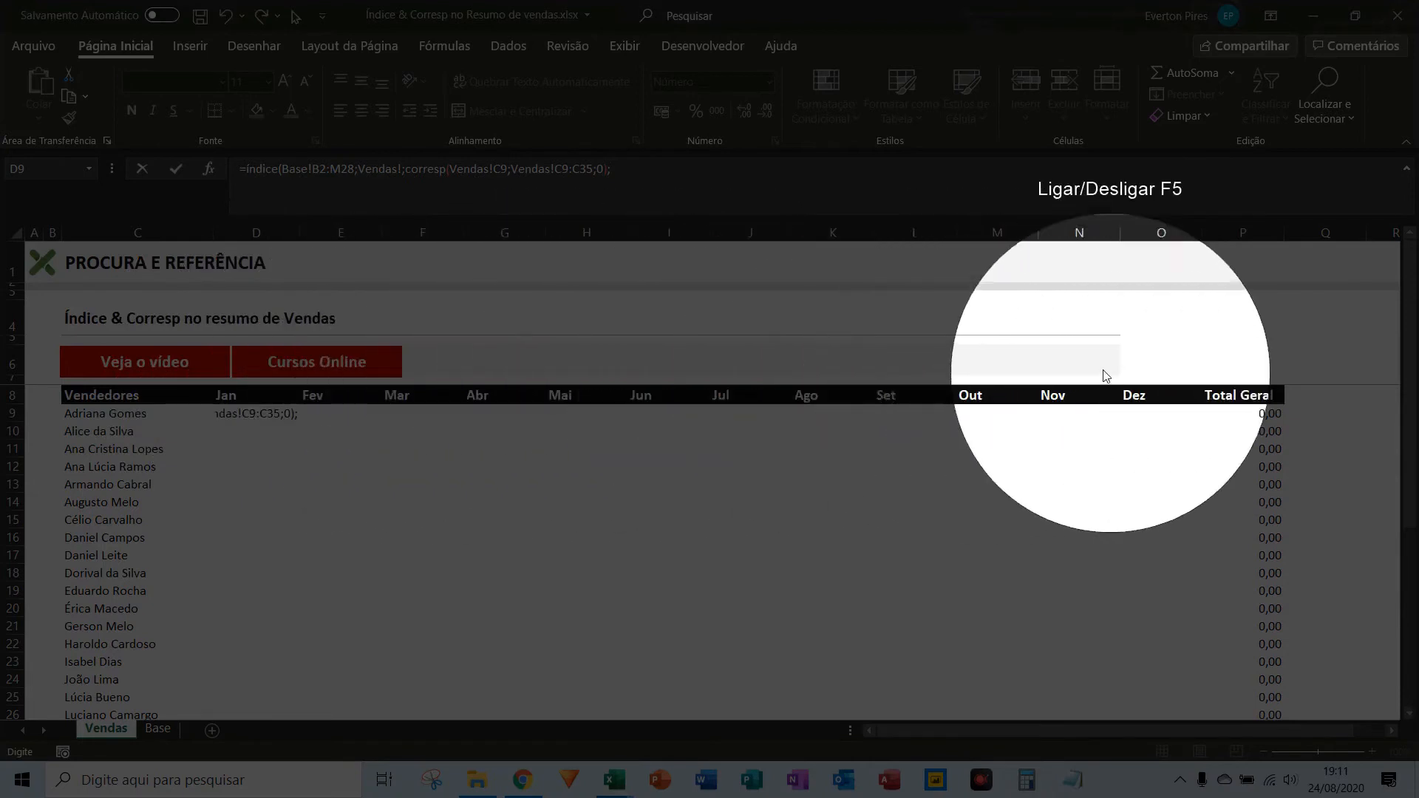
pyautogui.press('F5')
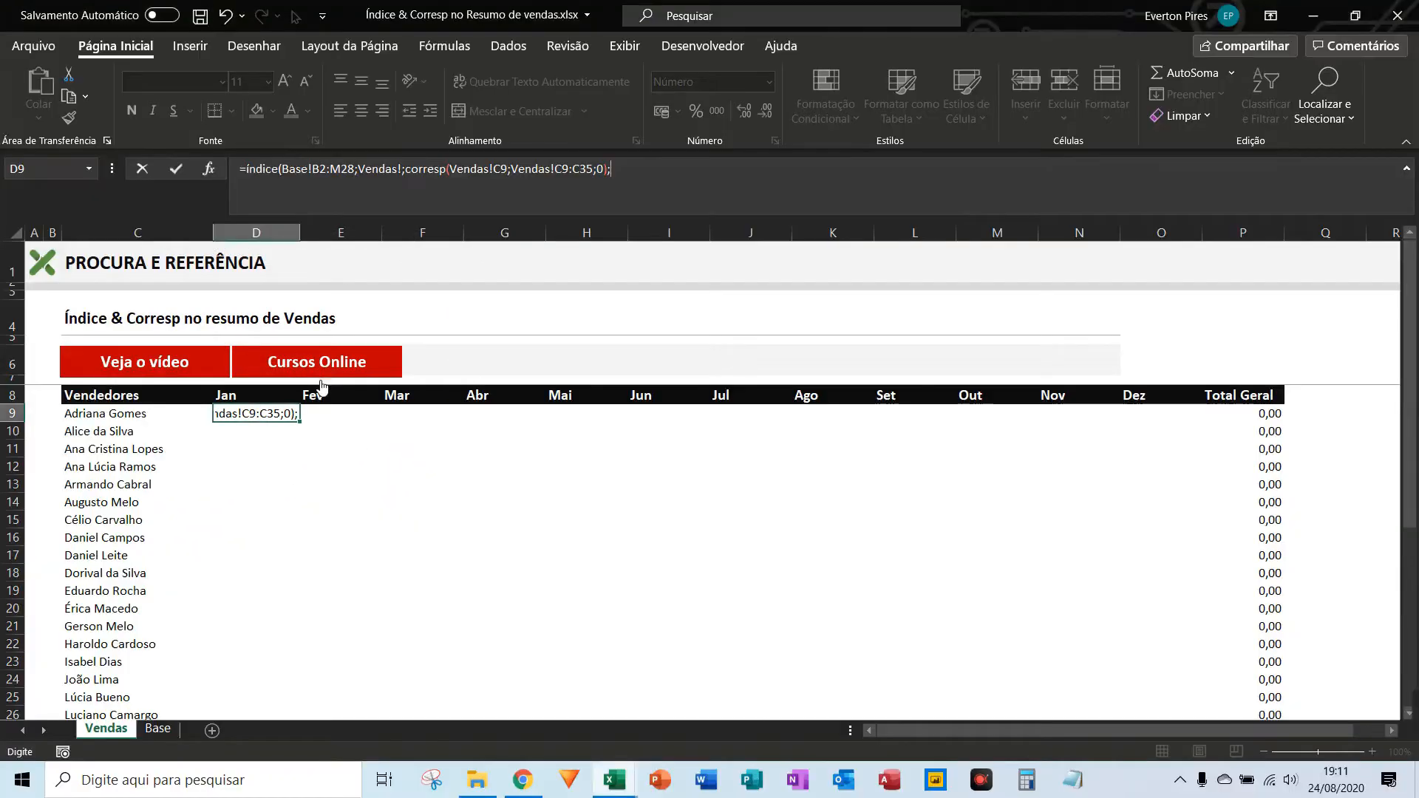
pyautogui.write('co')
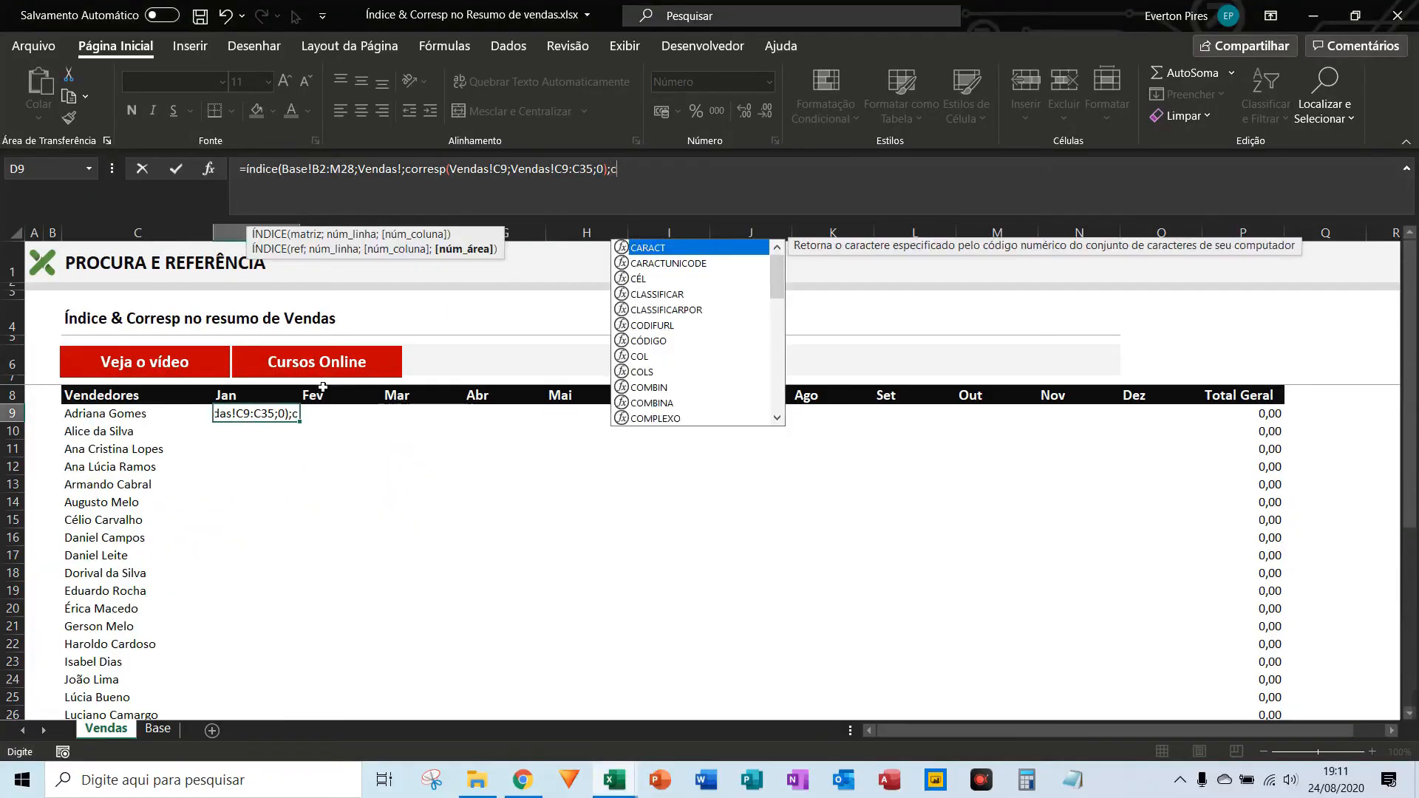
pyautogui.write('rresp(')
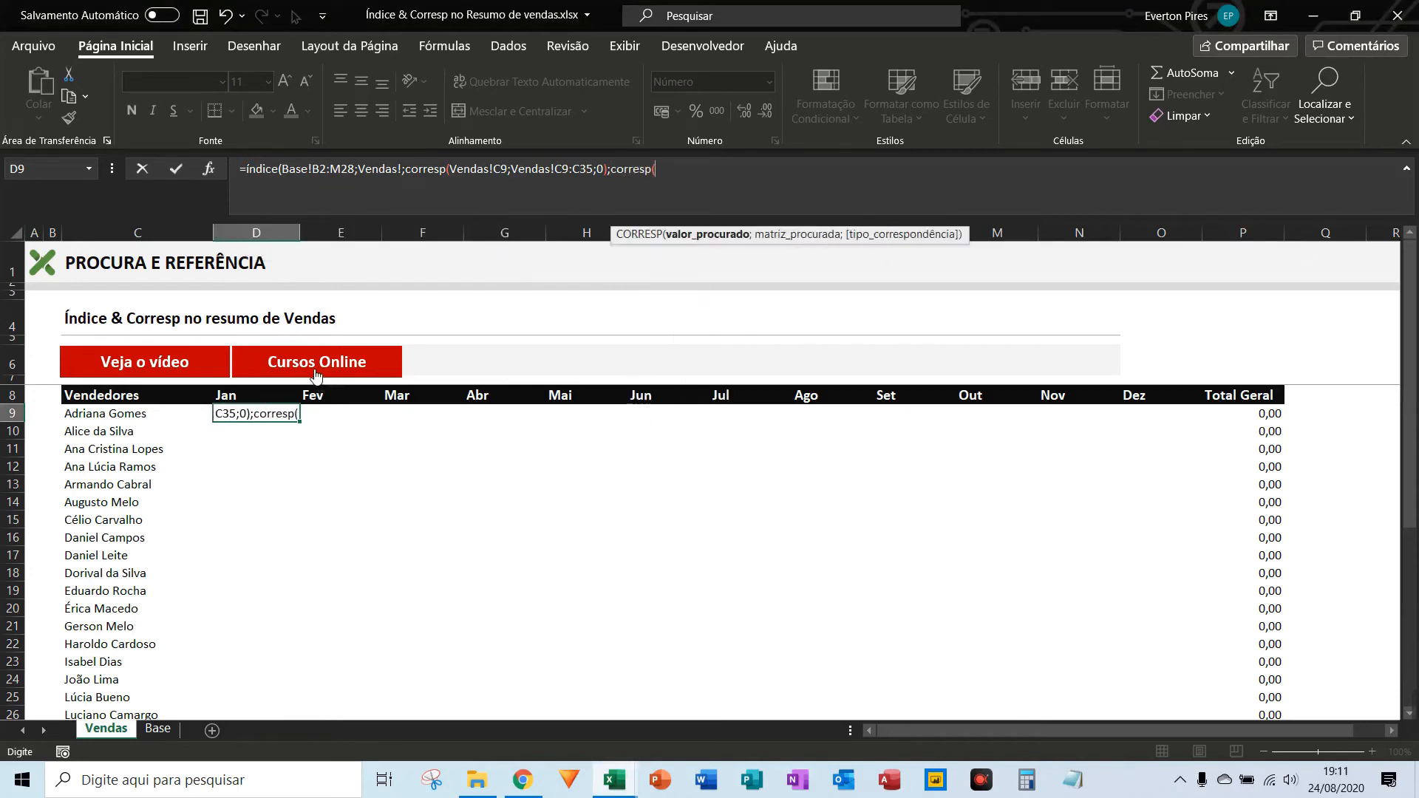
pyautogui.click(249, 399)
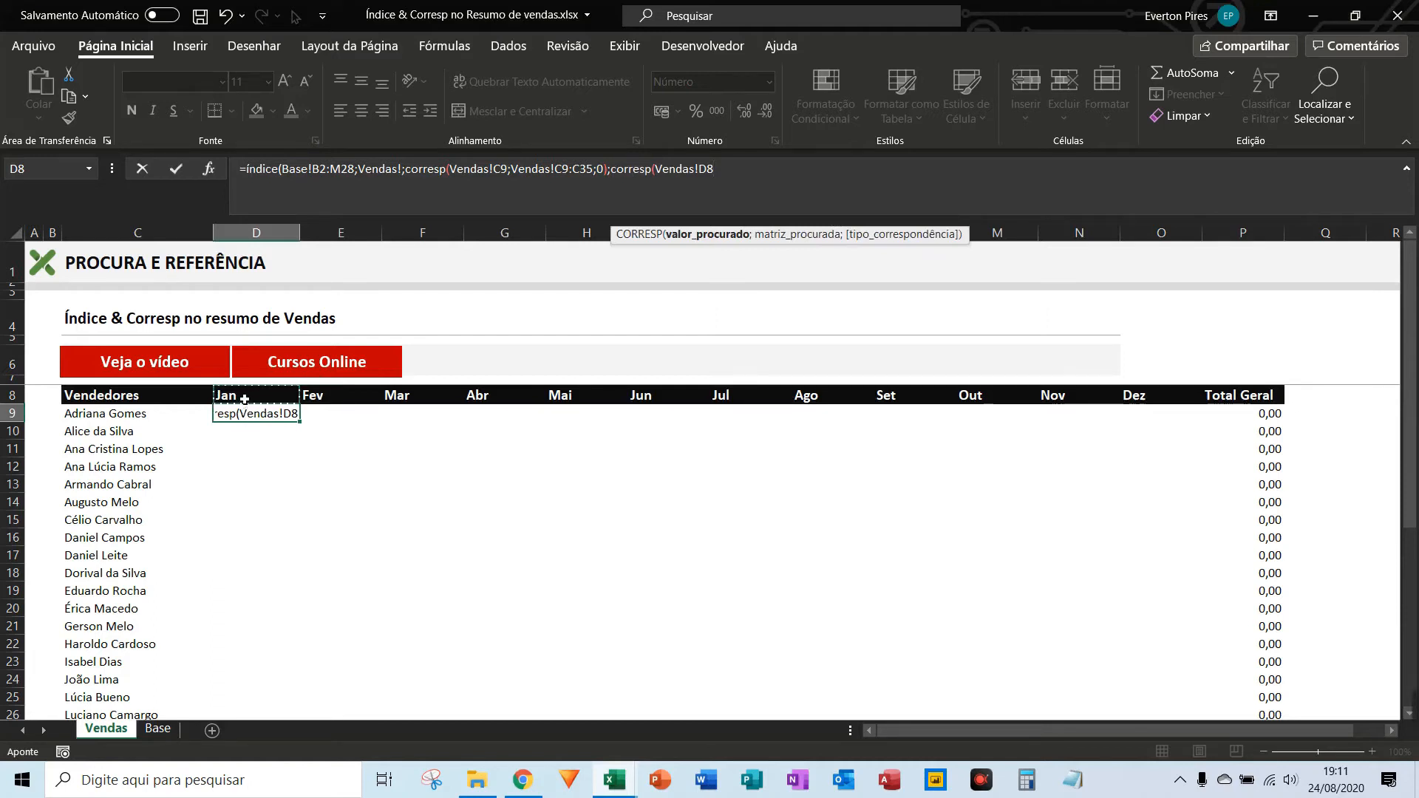
pyautogui.write(';')
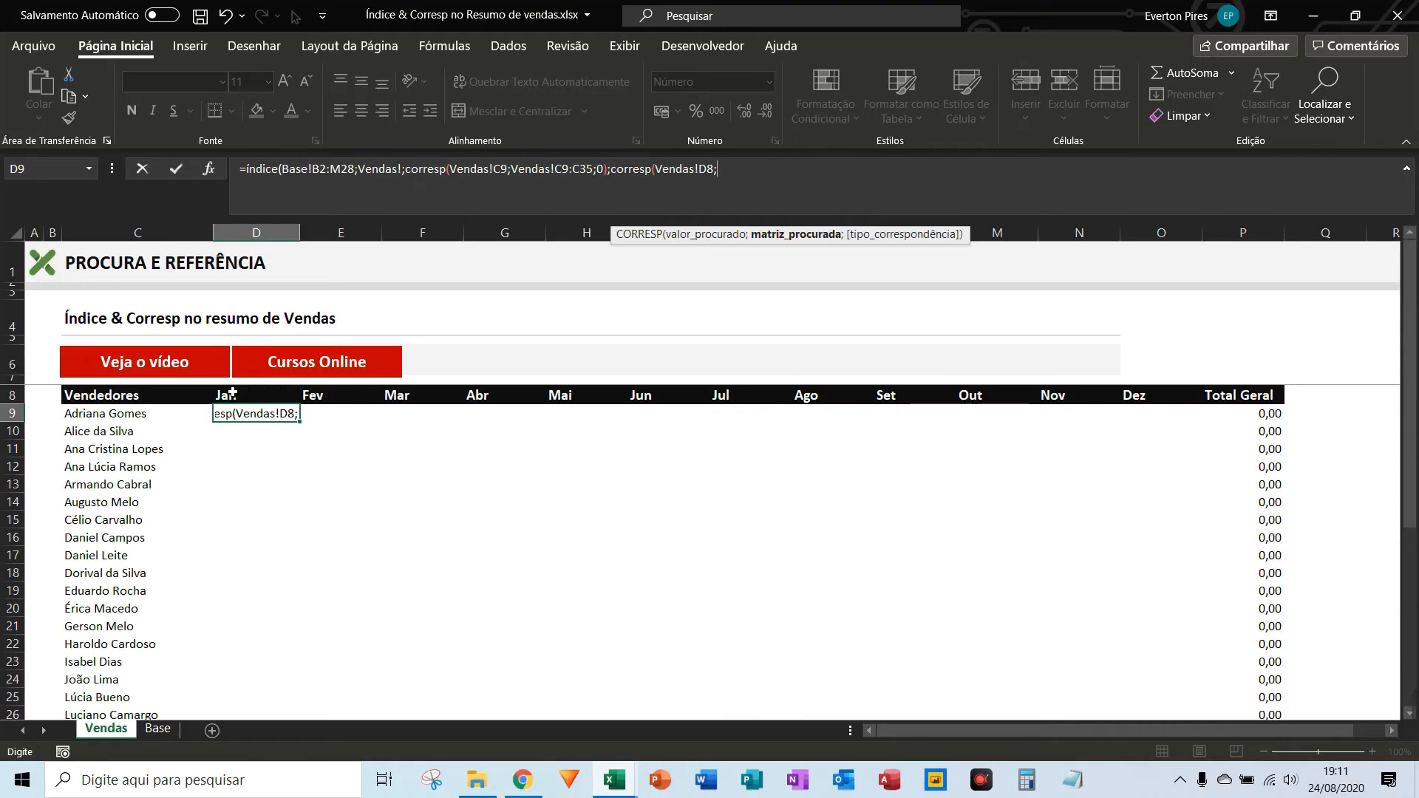
# Step: Complete the D9 formula with lookup array Vendas!D8:O8 and match type 0, dropping the stray Vendas! argument
pyautogui.moveTo(233, 400); pyautogui.dragTo(1153, 396)
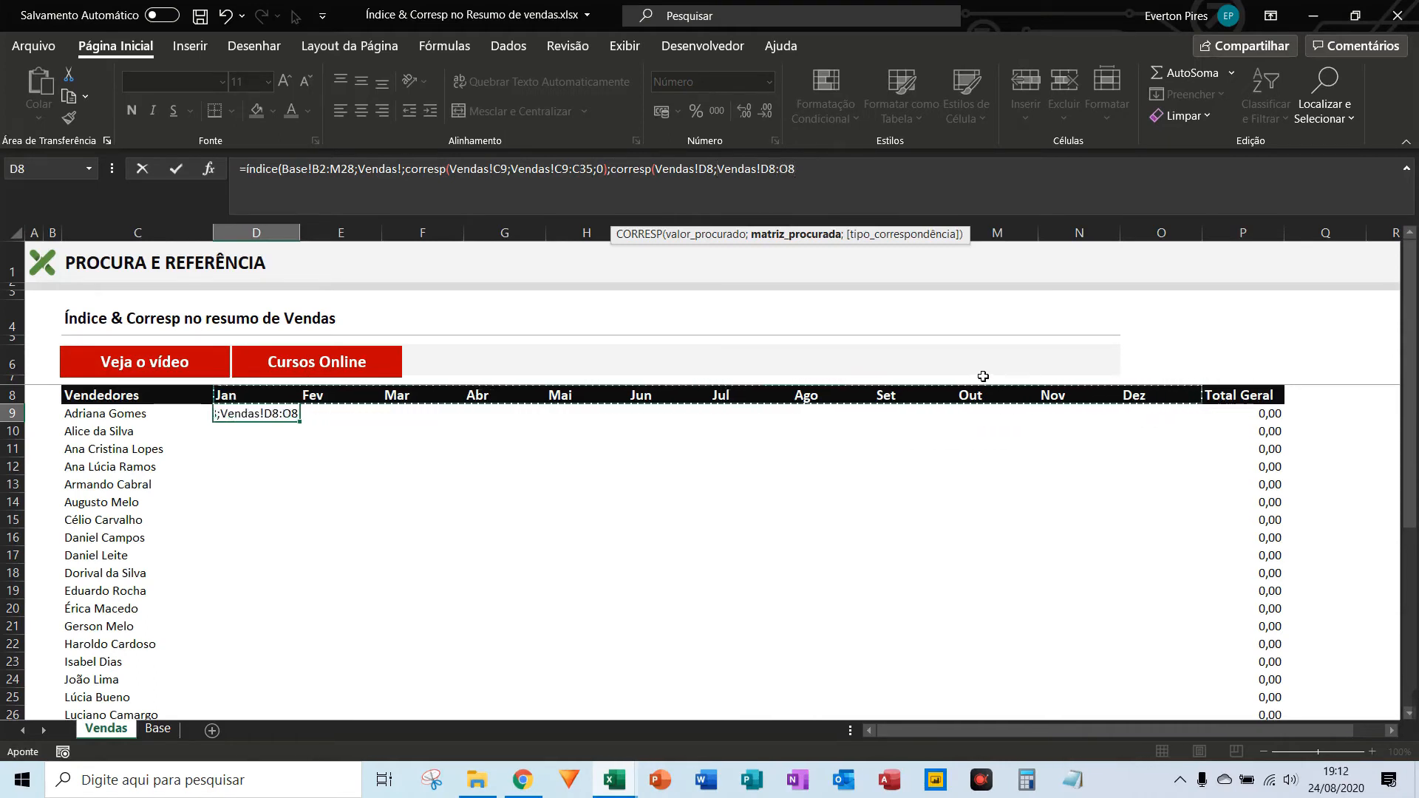
pyautogui.write(';')
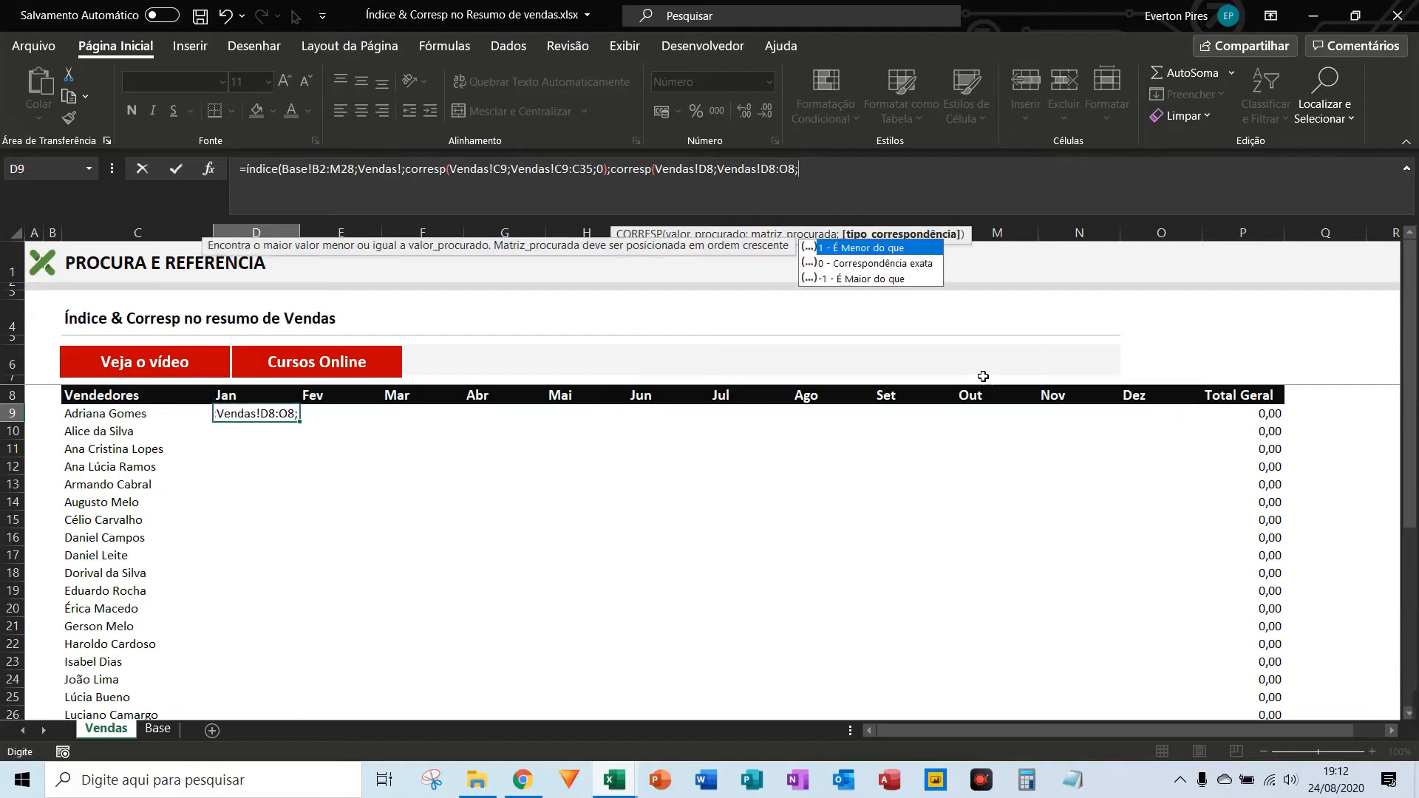
pyautogui.write('0')
pyautogui.click(866, 178)
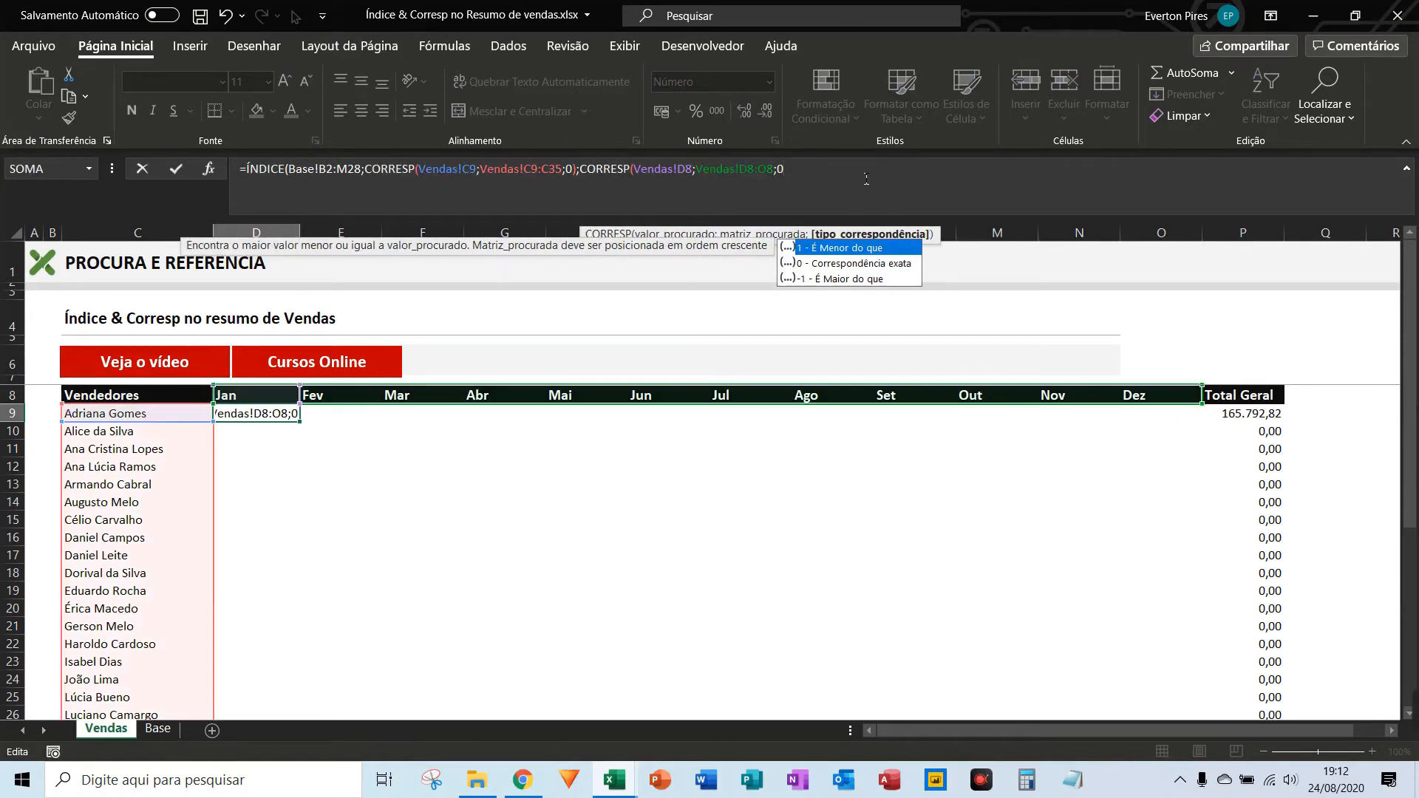
pyautogui.write('))')
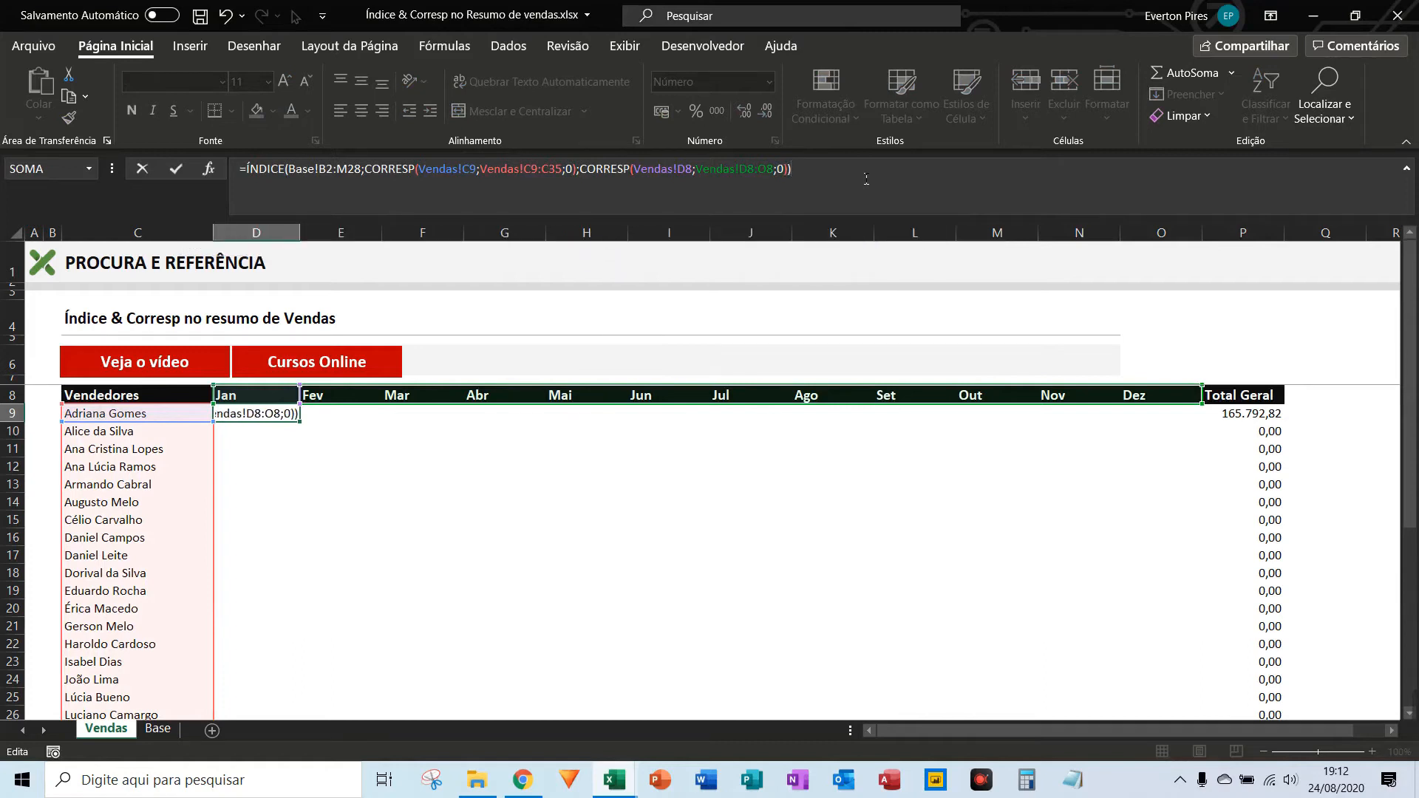
pyautogui.press('Return')
pyautogui.press('Up')
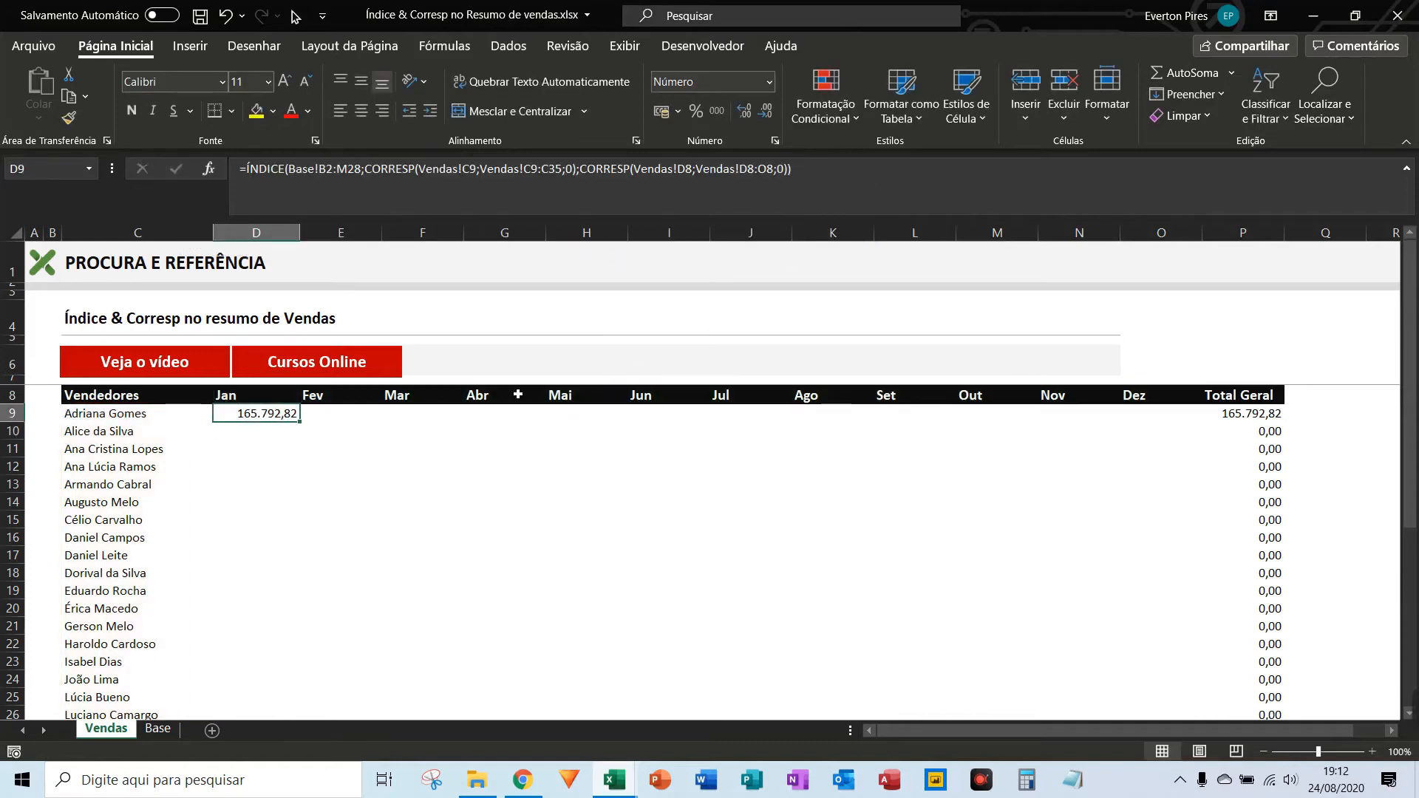
# Step: Compare the result in Vendas D9 with the first seller's Jan sales on the Base sheet
pyautogui.press('F5')
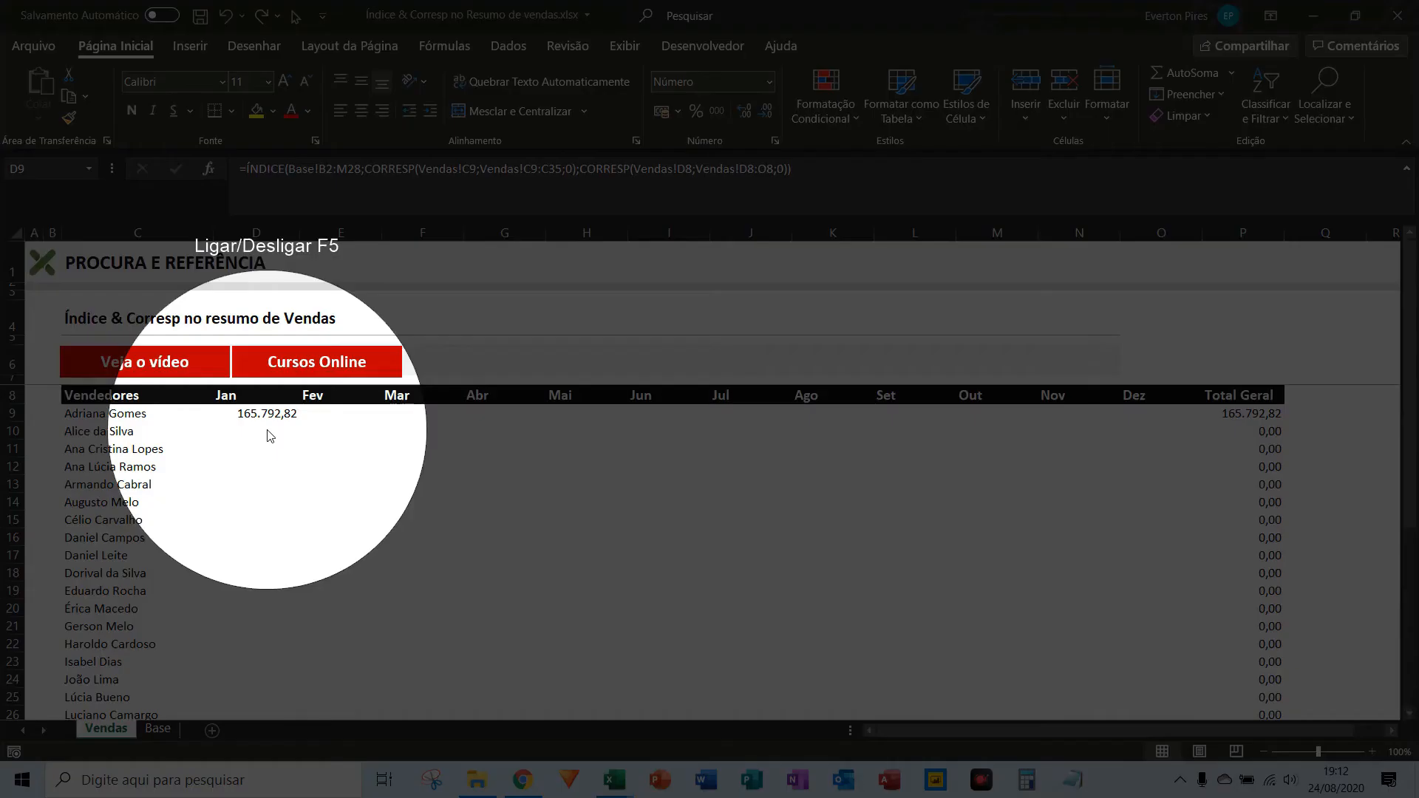
pyautogui.press('F5')
pyautogui.click(157, 730)
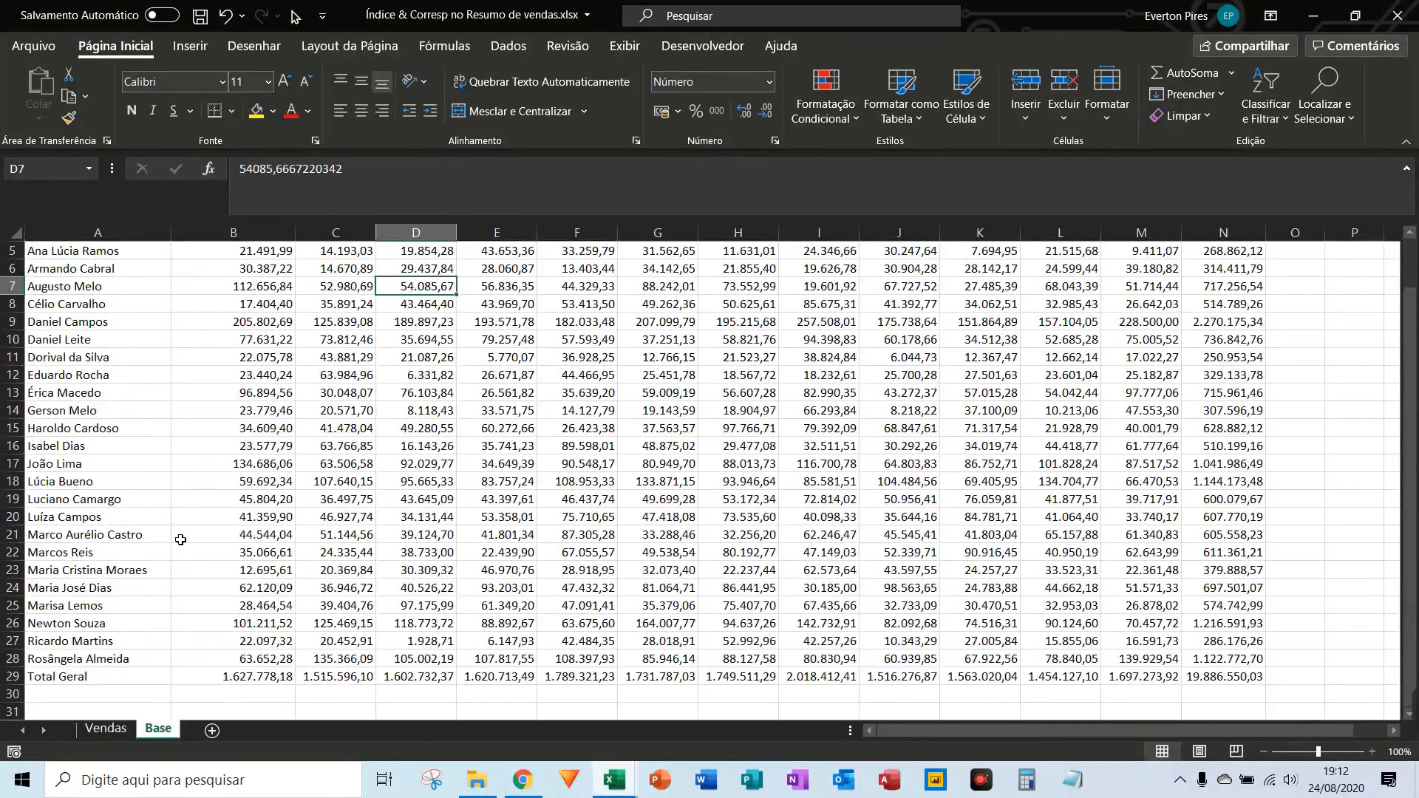
pyautogui.scroll(2, 255, 470)
pyautogui.press('F5')
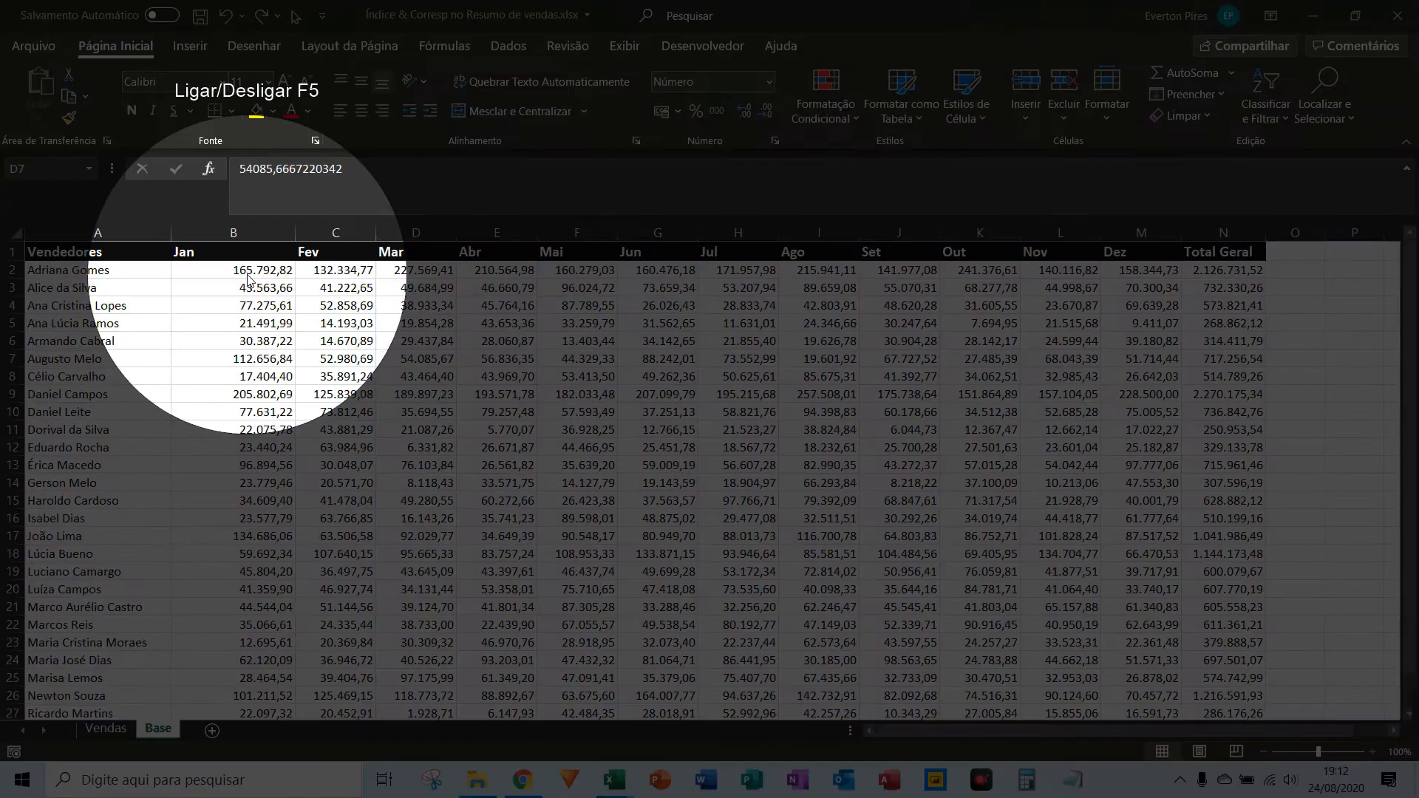
pyautogui.press('F5')
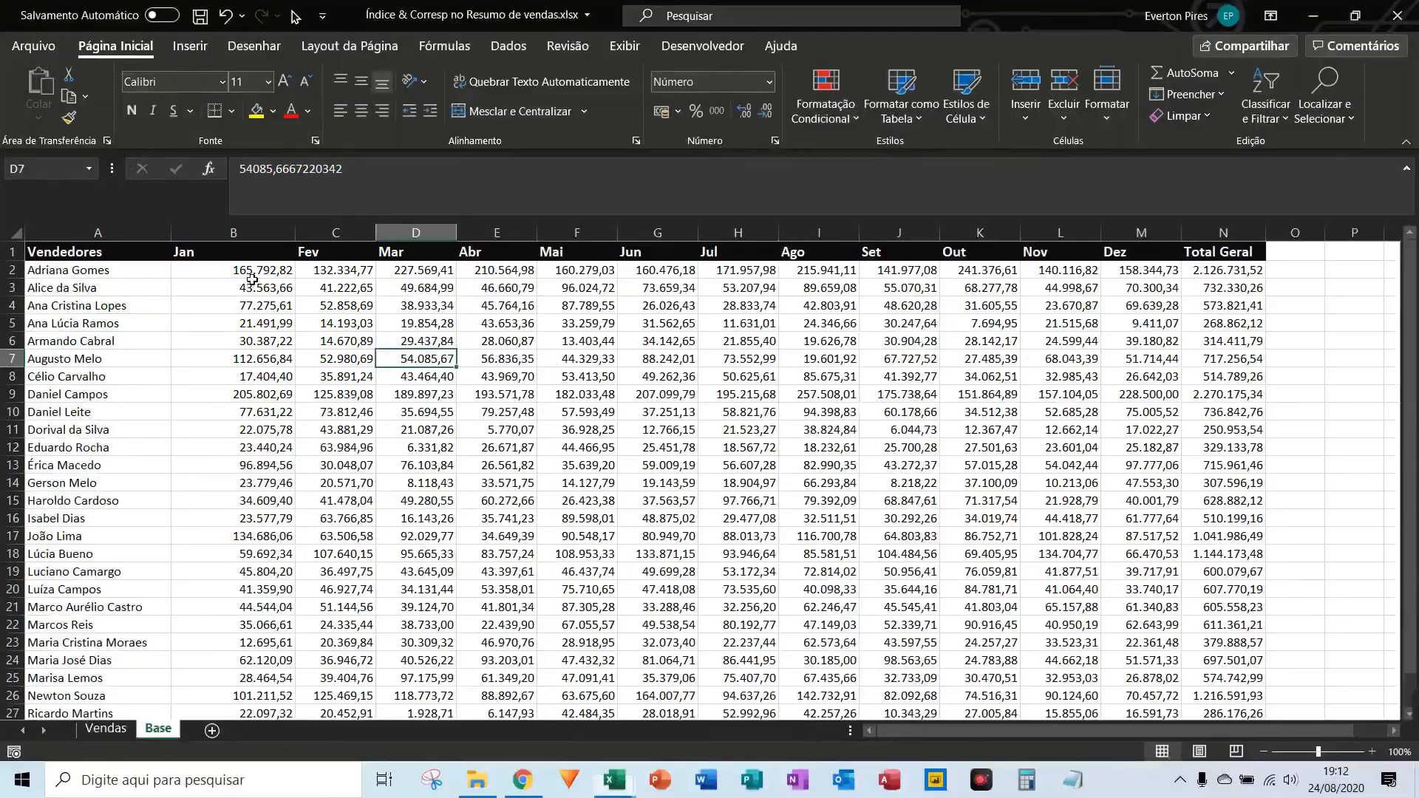
pyautogui.click(105, 729)
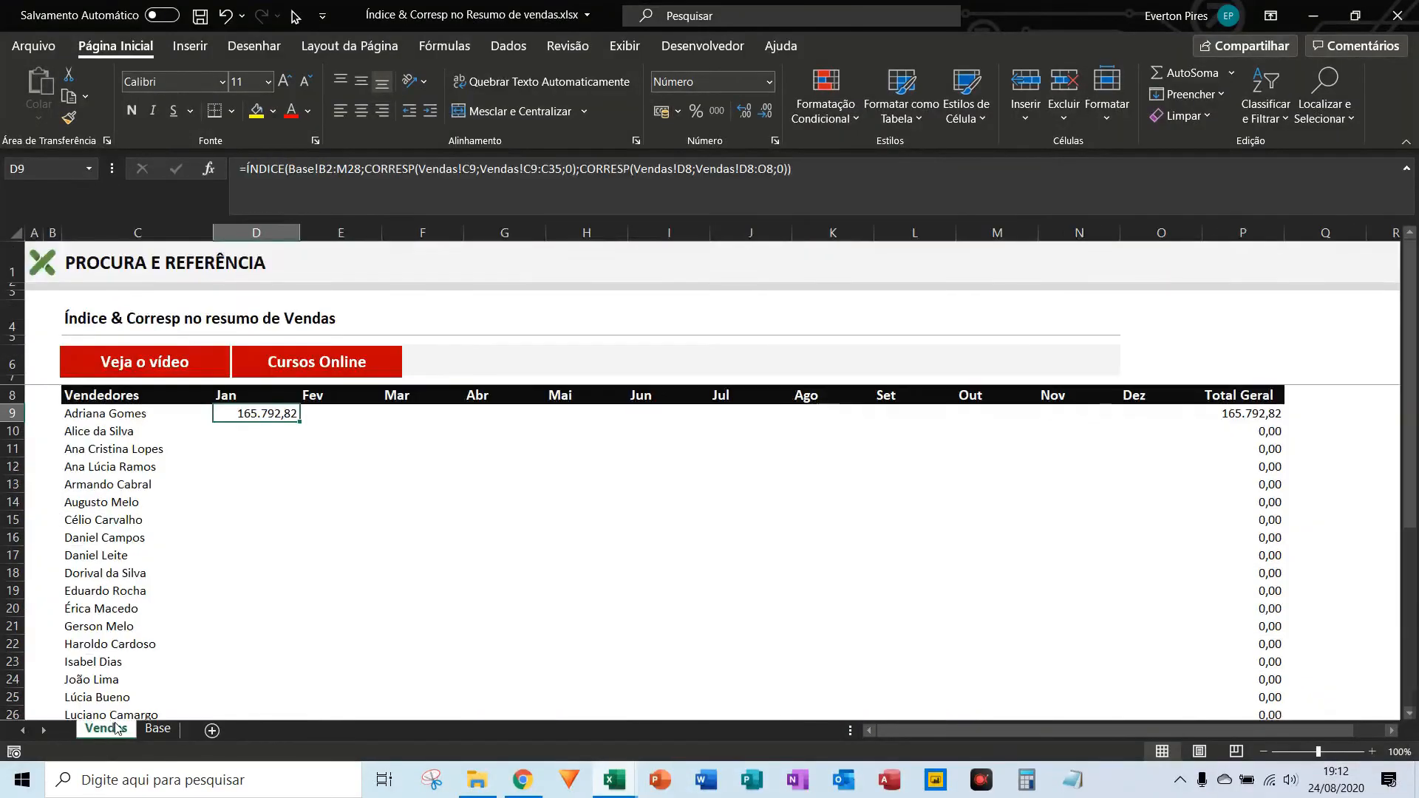
pyautogui.scroll(-1, 403, 394)
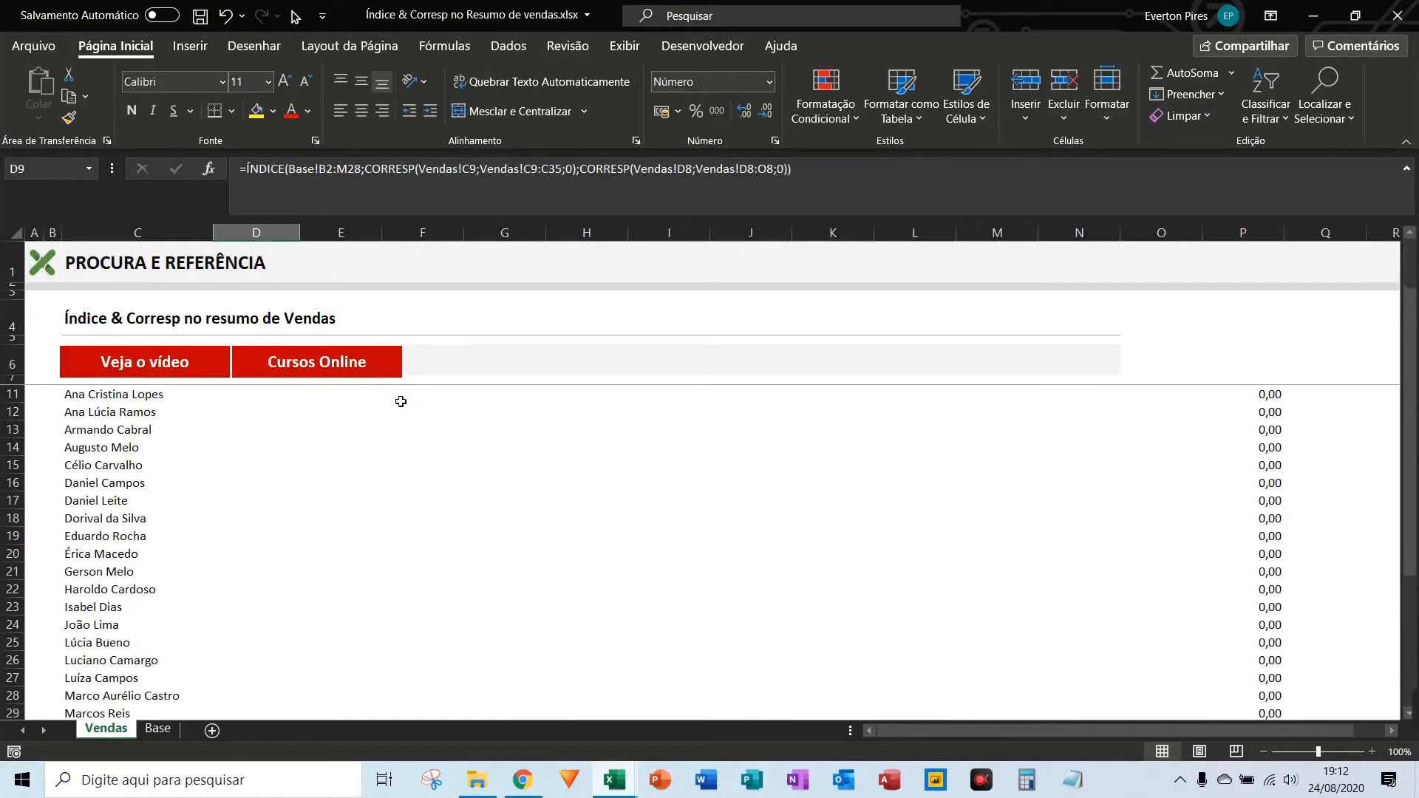
pyautogui.scroll(1, 384, 426)
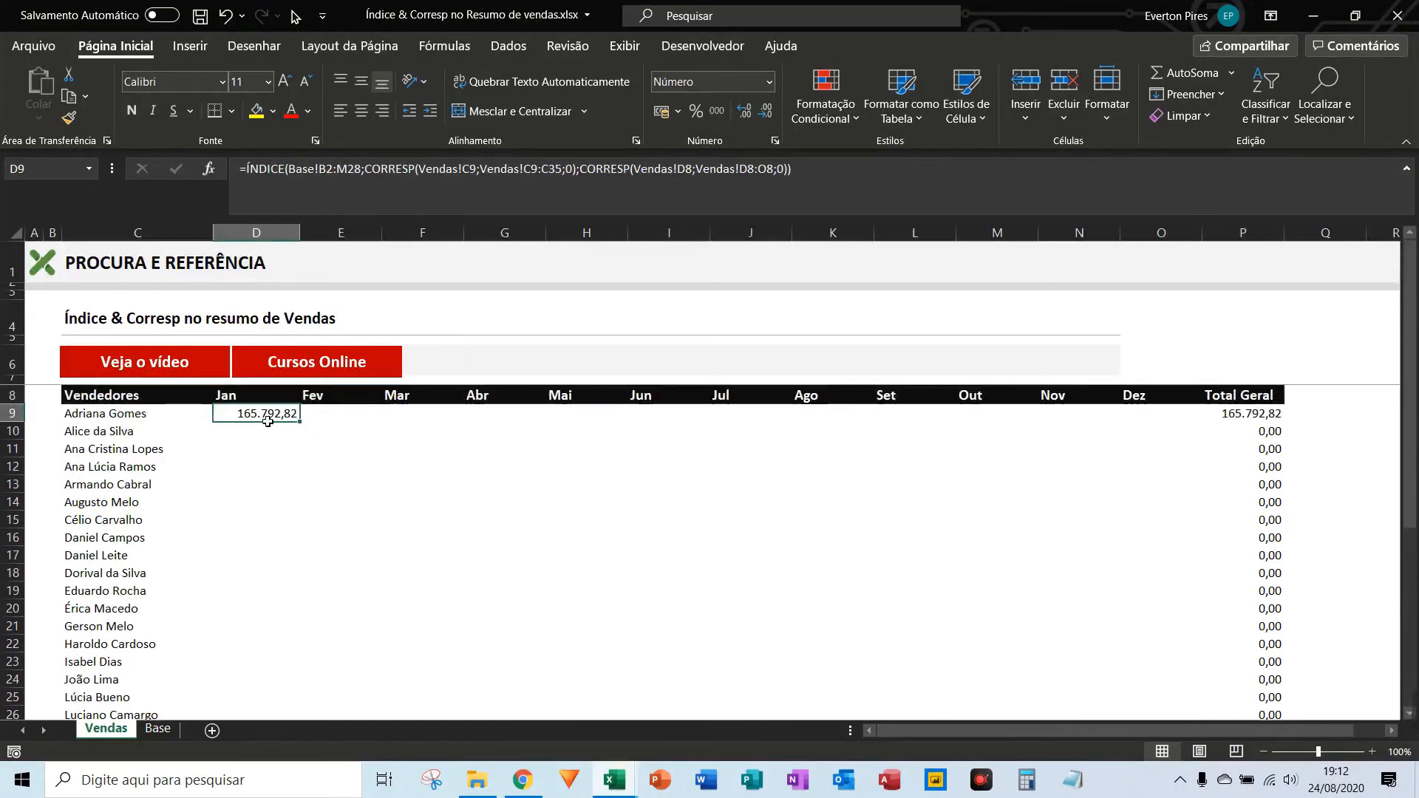
# Step: Copy the D9 formula across E9:O9 and down into D10:O35, pasting formulas only
pyautogui.hotkey('ctrl', 'c')
pyautogui.moveTo(337, 419); pyautogui.dragTo(1162, 412)
pyautogui.moveTo(252, 436); pyautogui.dragTo(1169, 628)
pyautogui.hotkey('ctrl', 'alt', 'v')
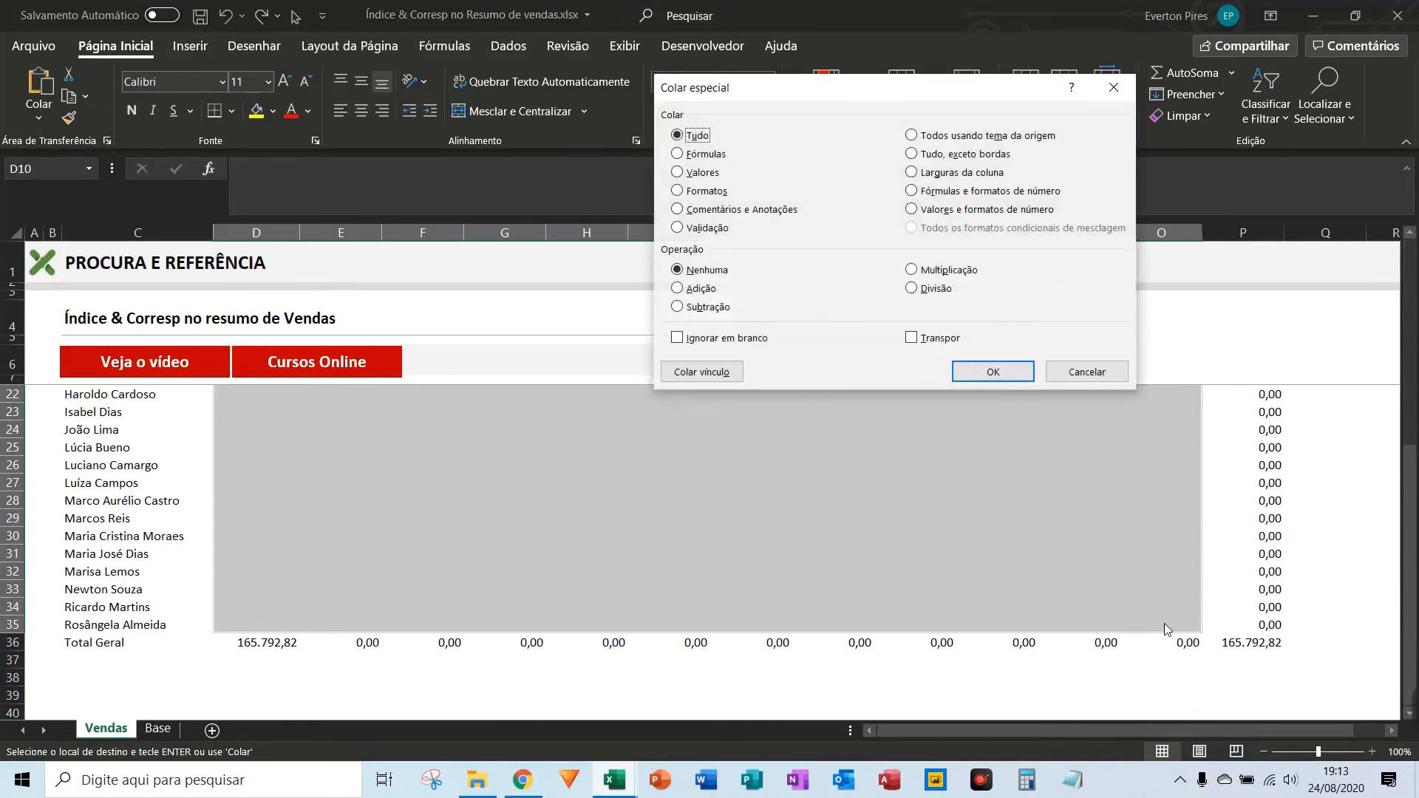
pyautogui.press('f')
pyautogui.press('Return')
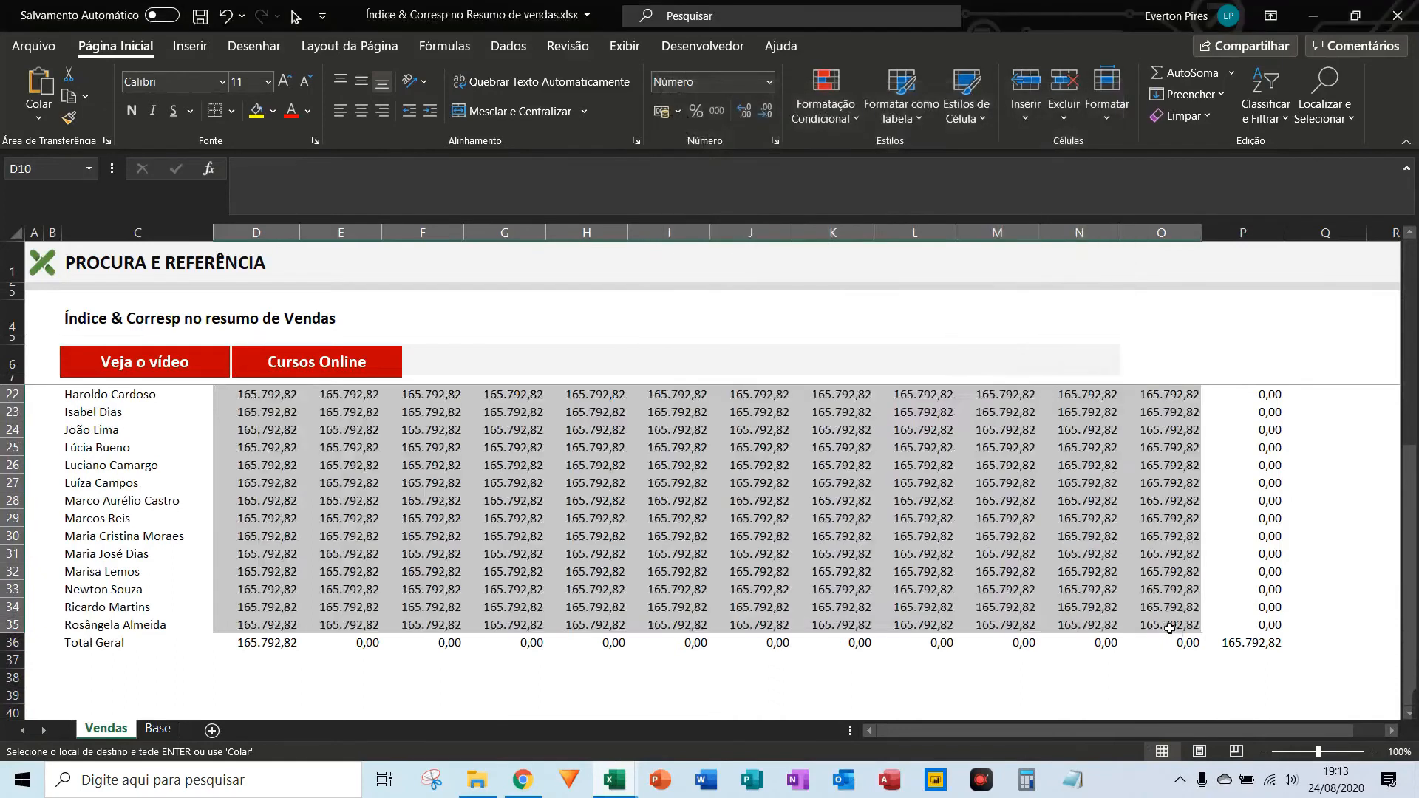
# Step: Review the filled Vendas summary from the first seller down to the Total Geral row and column
pyautogui.scroll(5, 517, 518)
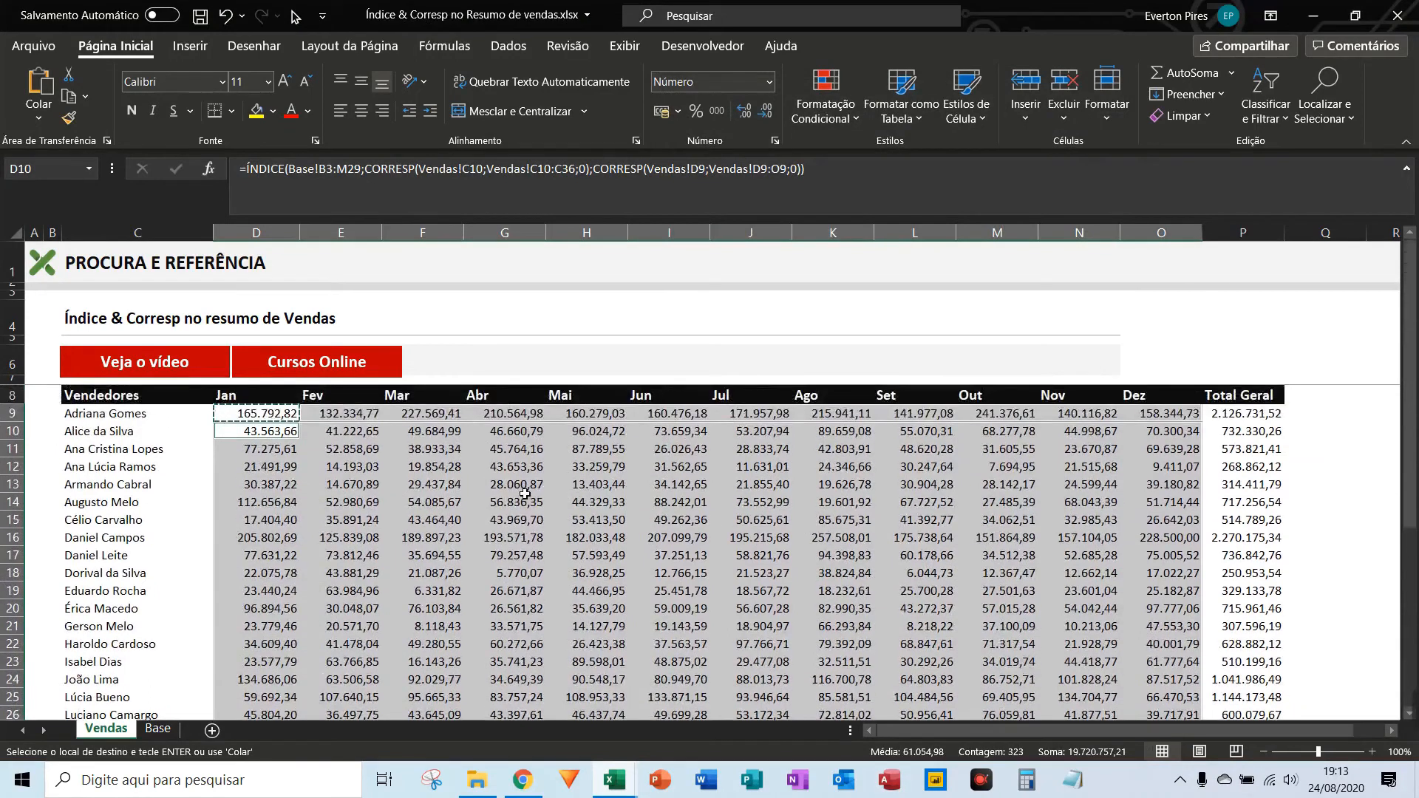
pyautogui.click(294, 522)
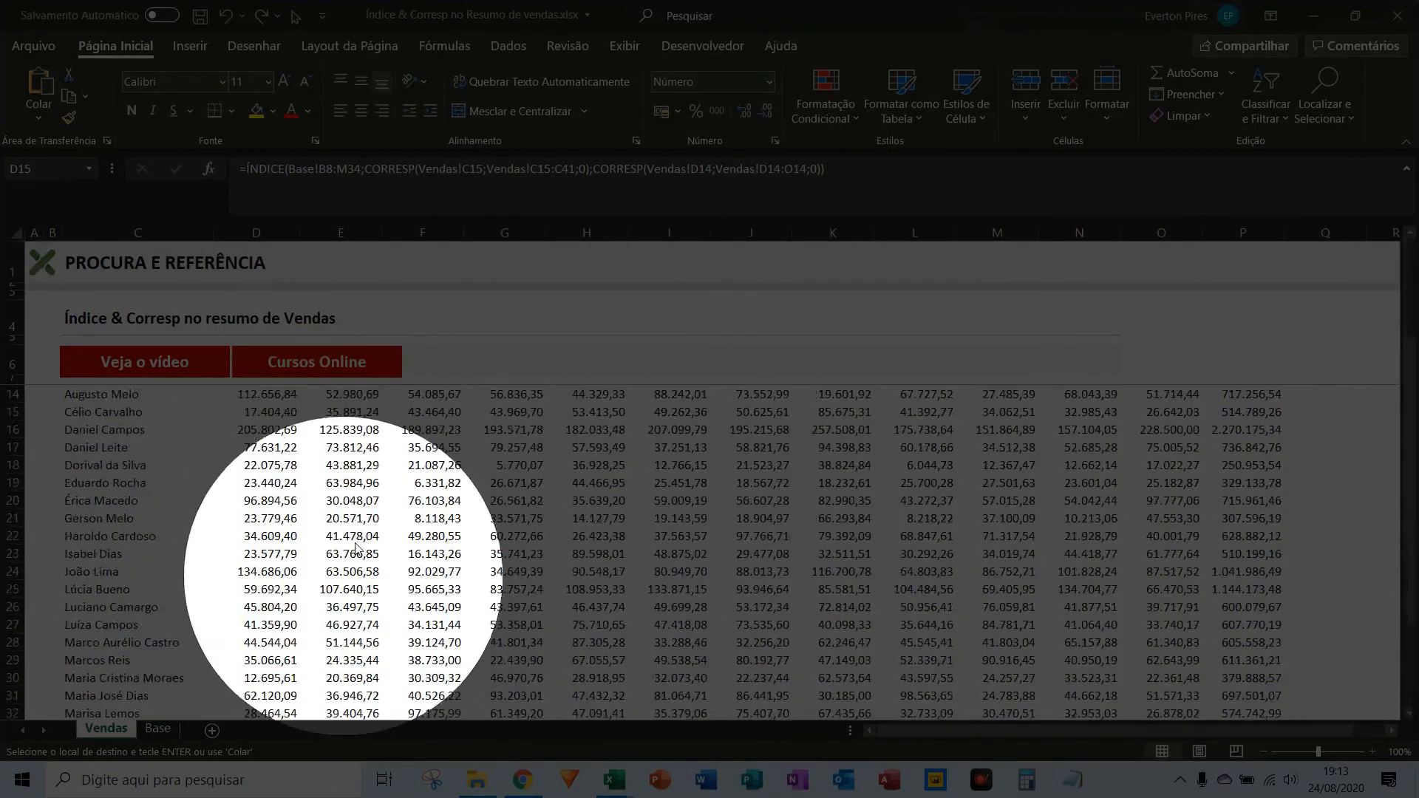
pyautogui.scroll(-5, 369, 584)
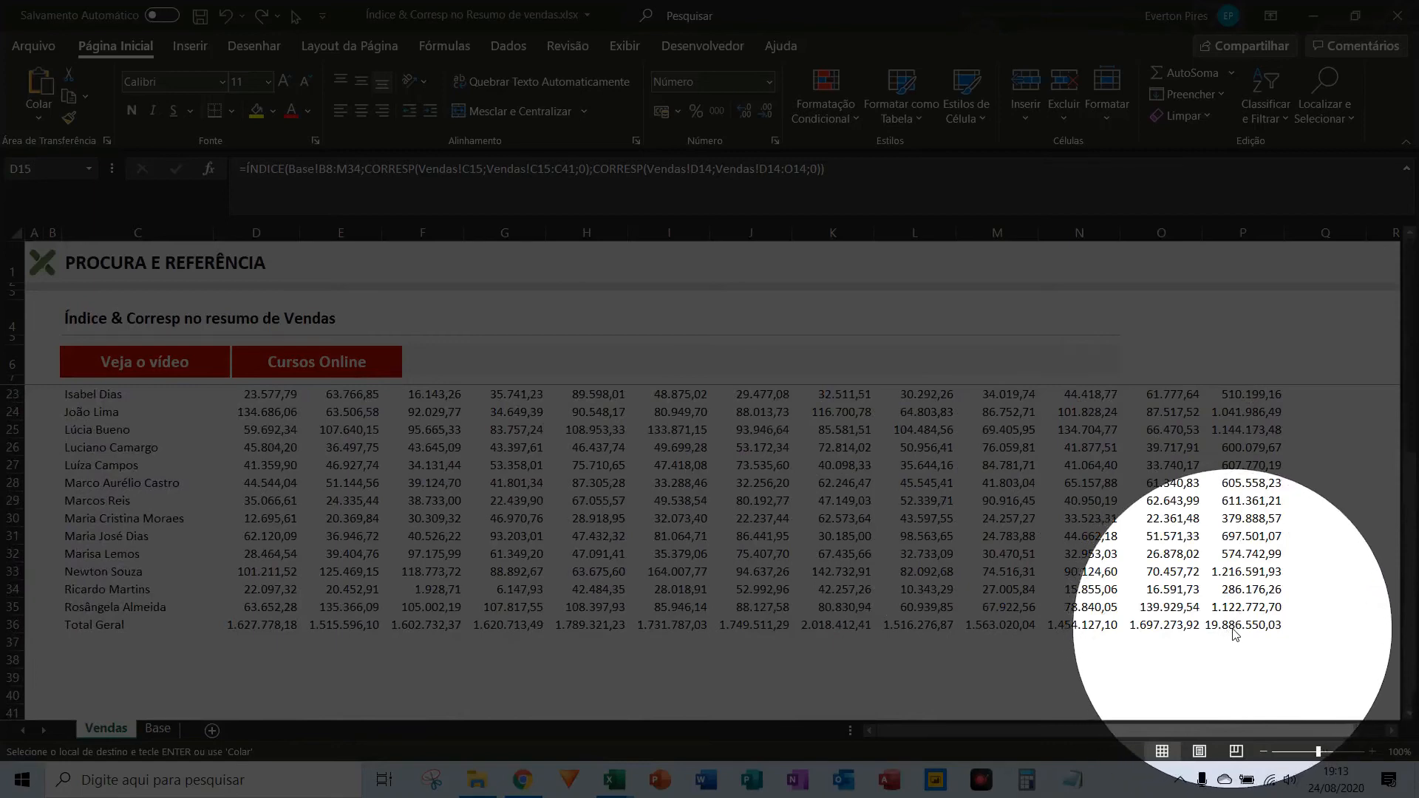
pyautogui.scroll(5, 518, 521)
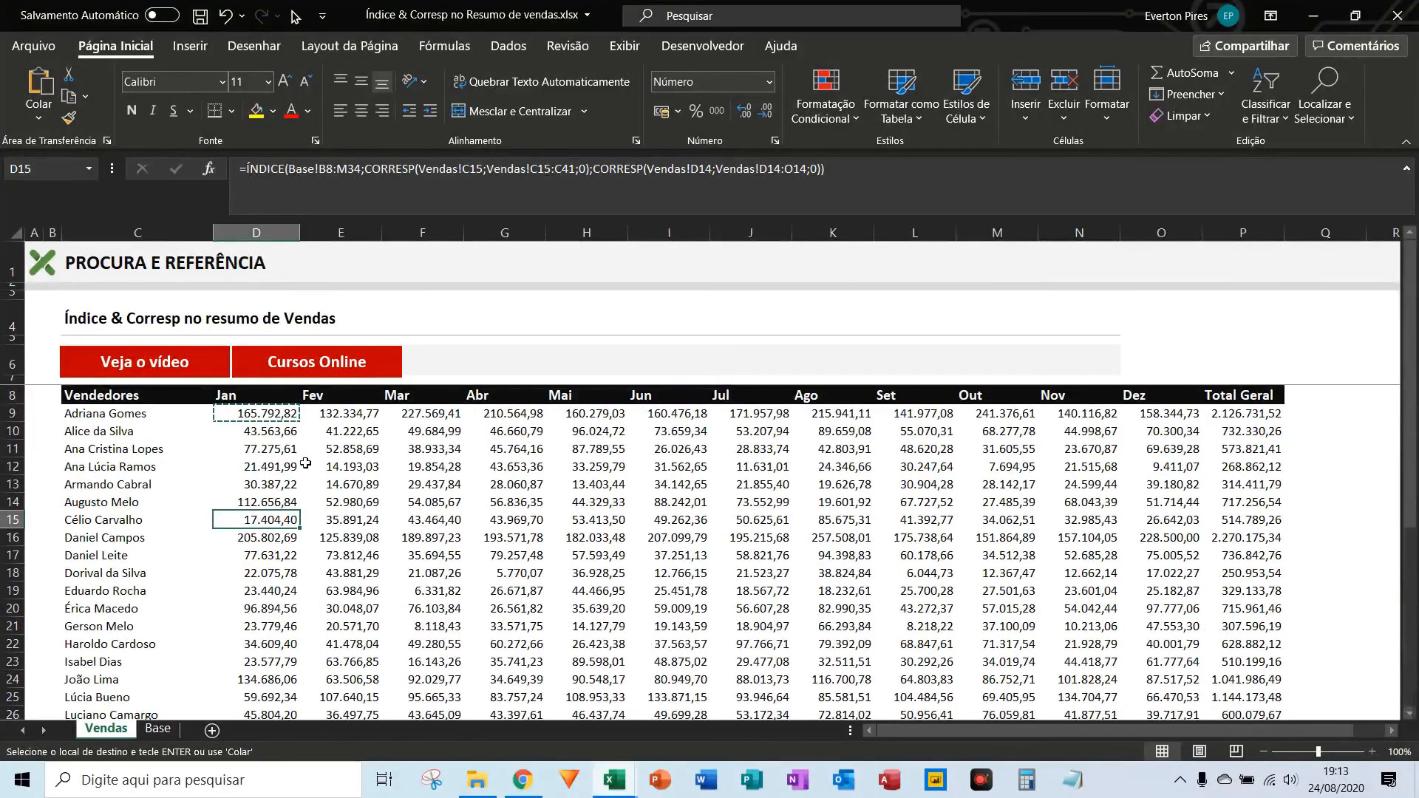
# Step: Undo the formulas pasted into E9:O9 and D10:O35 of the Vendas summary and end copy mode
pyautogui.hotkey('ctrl', 'z')
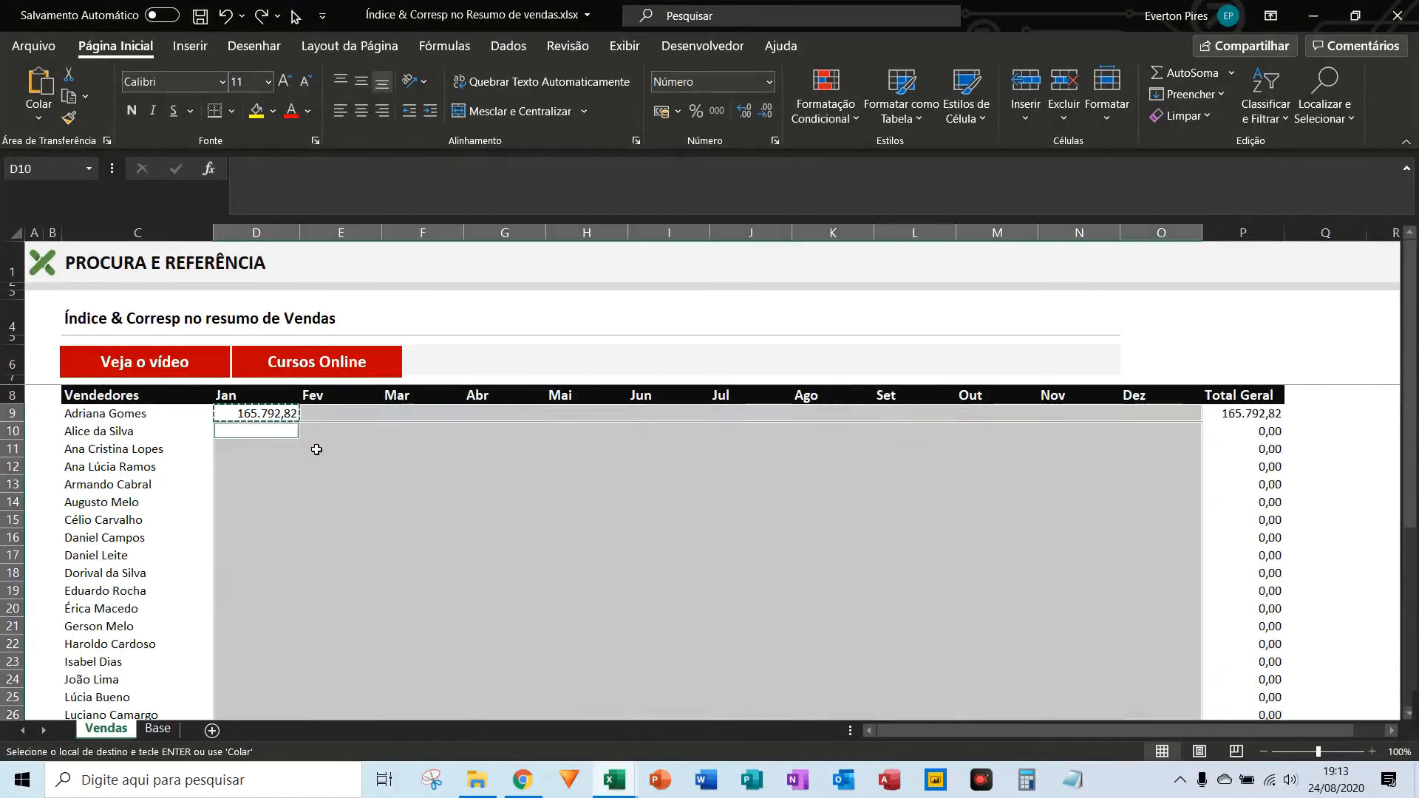
pyautogui.click(328, 456)
pyautogui.press('Escape')
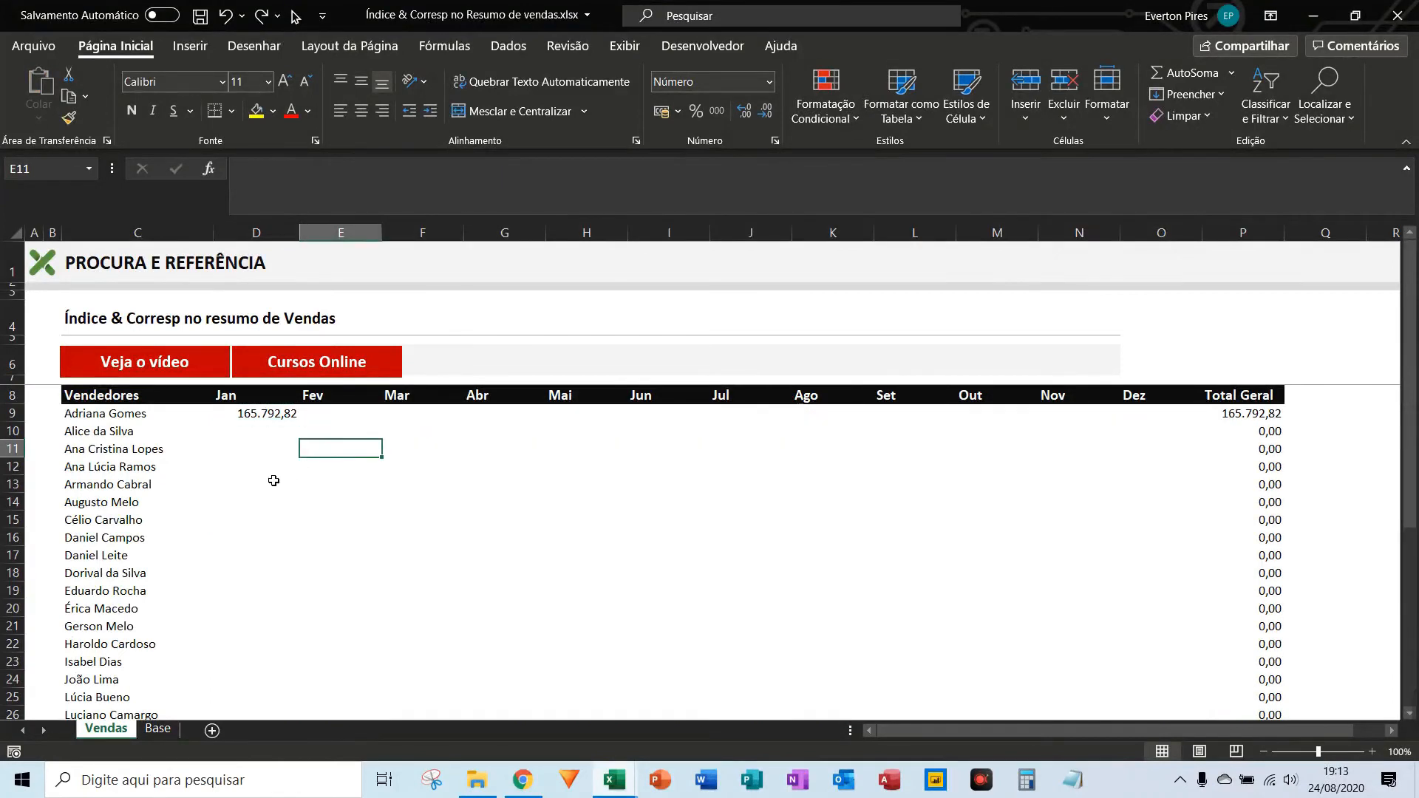
# Step: In the D9 formula, make the ÍNDICE array fully absolute as Base!$B$2:$M$28
pyautogui.click(271, 421)
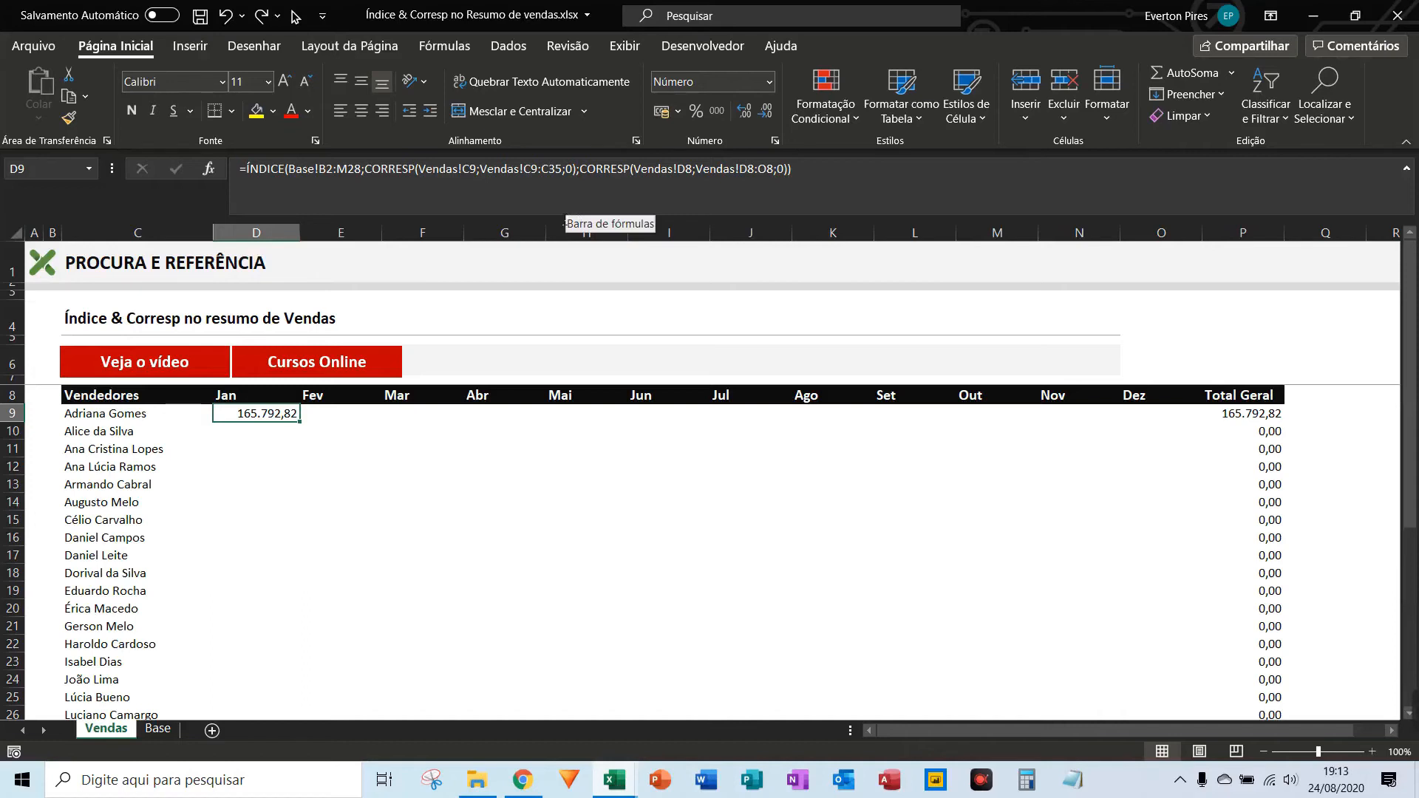
pyautogui.press('F5')
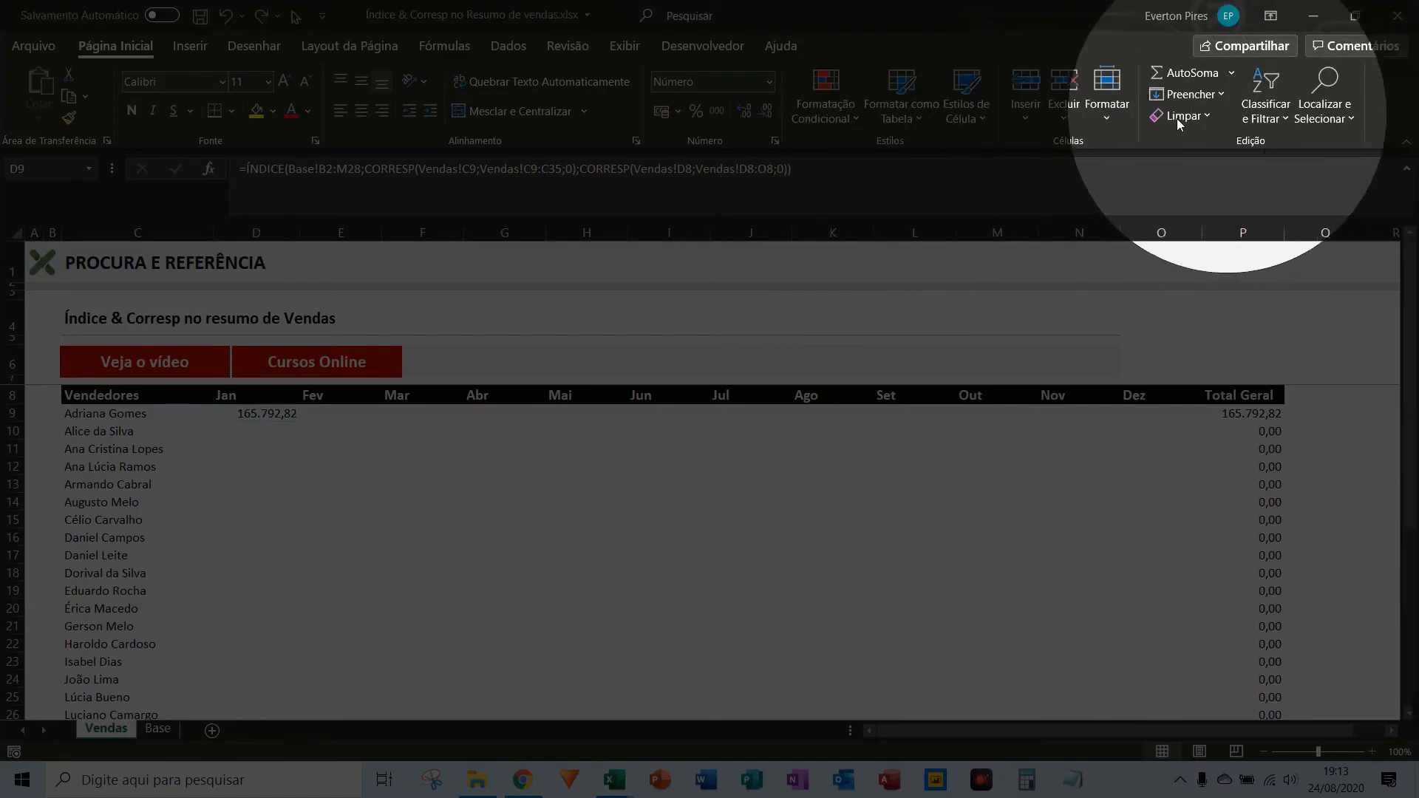
pyautogui.press('F5')
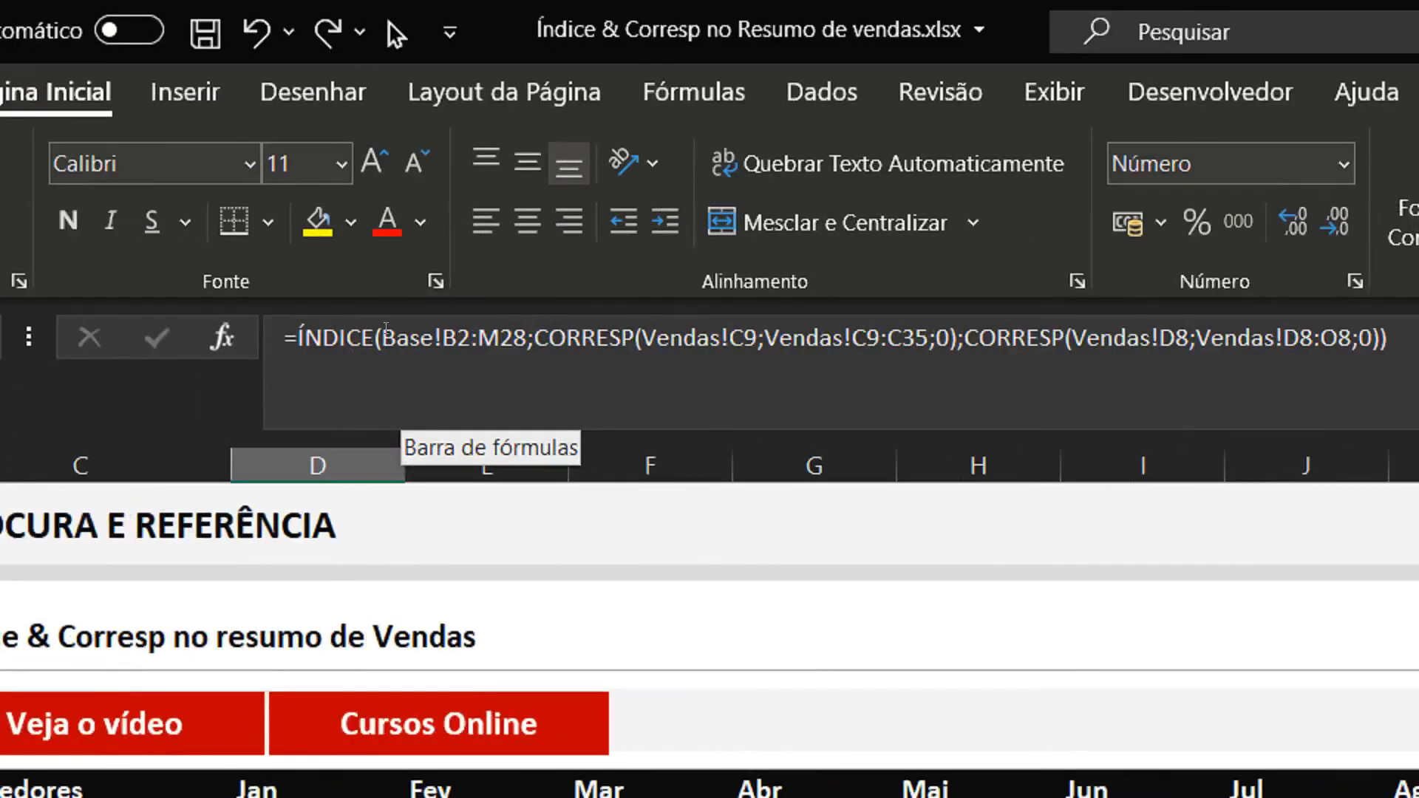
pyautogui.moveTo(442, 333); pyautogui.dragTo(526, 333)
pyautogui.press('F4')
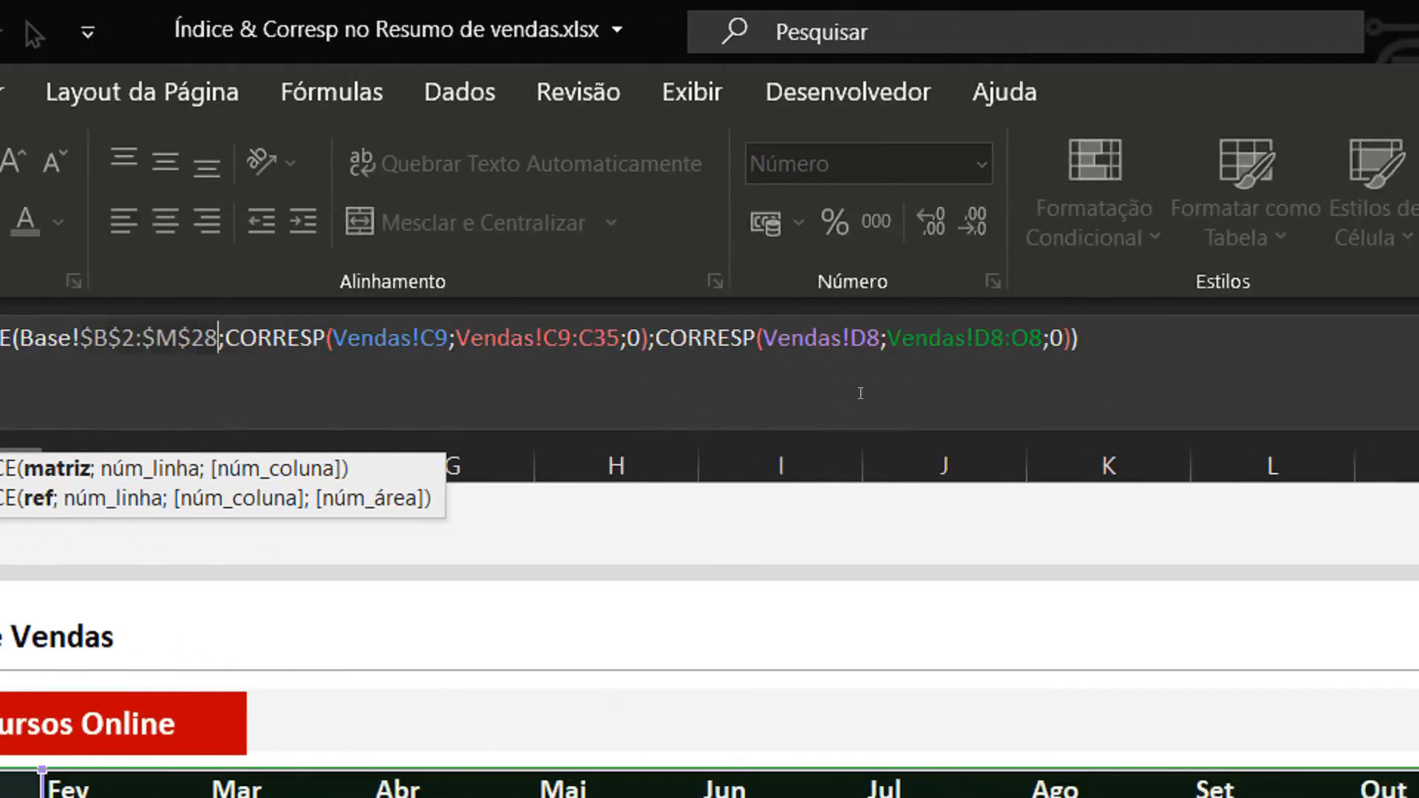
# Step: In the row CORRESP, lock the lookup value's column as Vendas!$C9 and make the lookup array absolute as Vendas!$C$9:$C$35
pyautogui.click(427, 334)
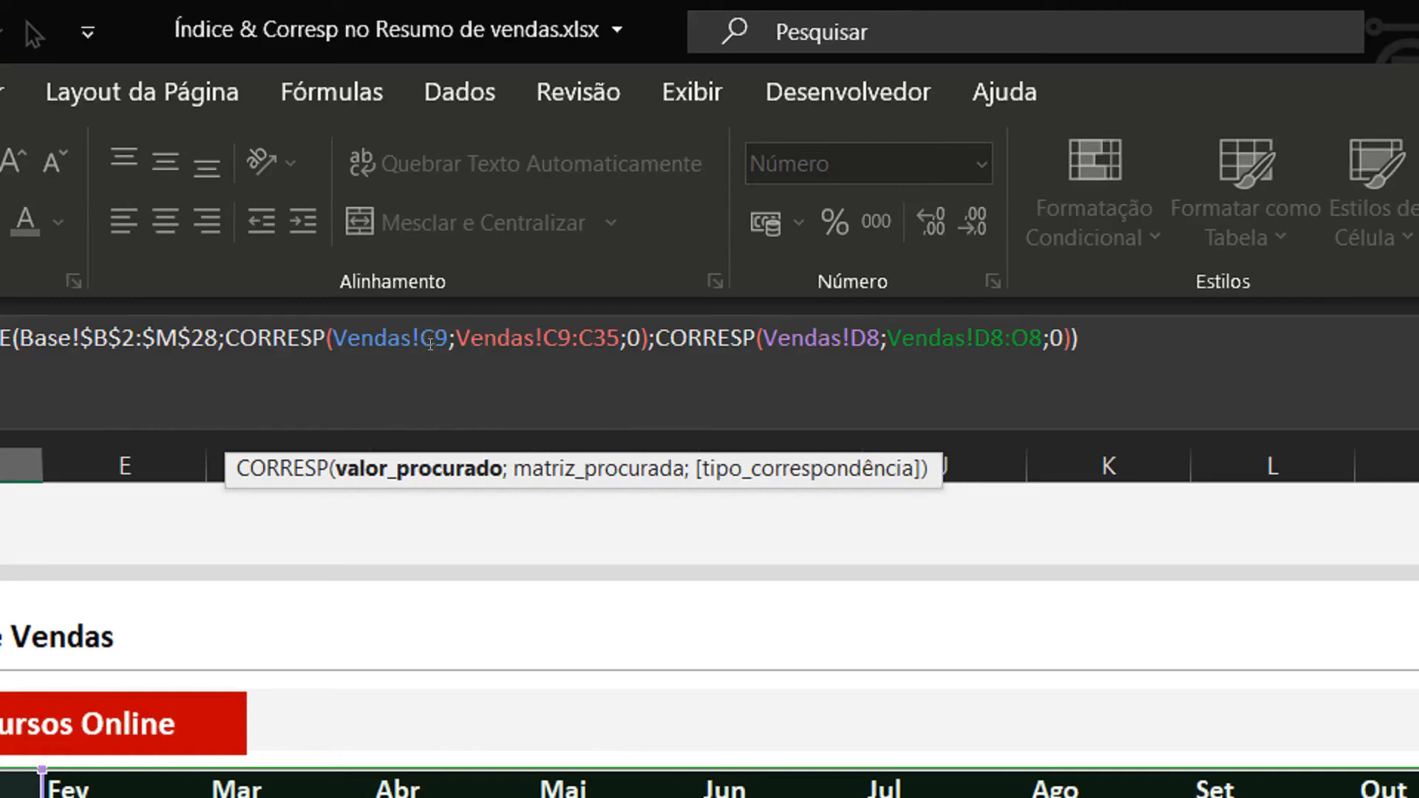
pyautogui.press('F4')
pyautogui.press('F4')
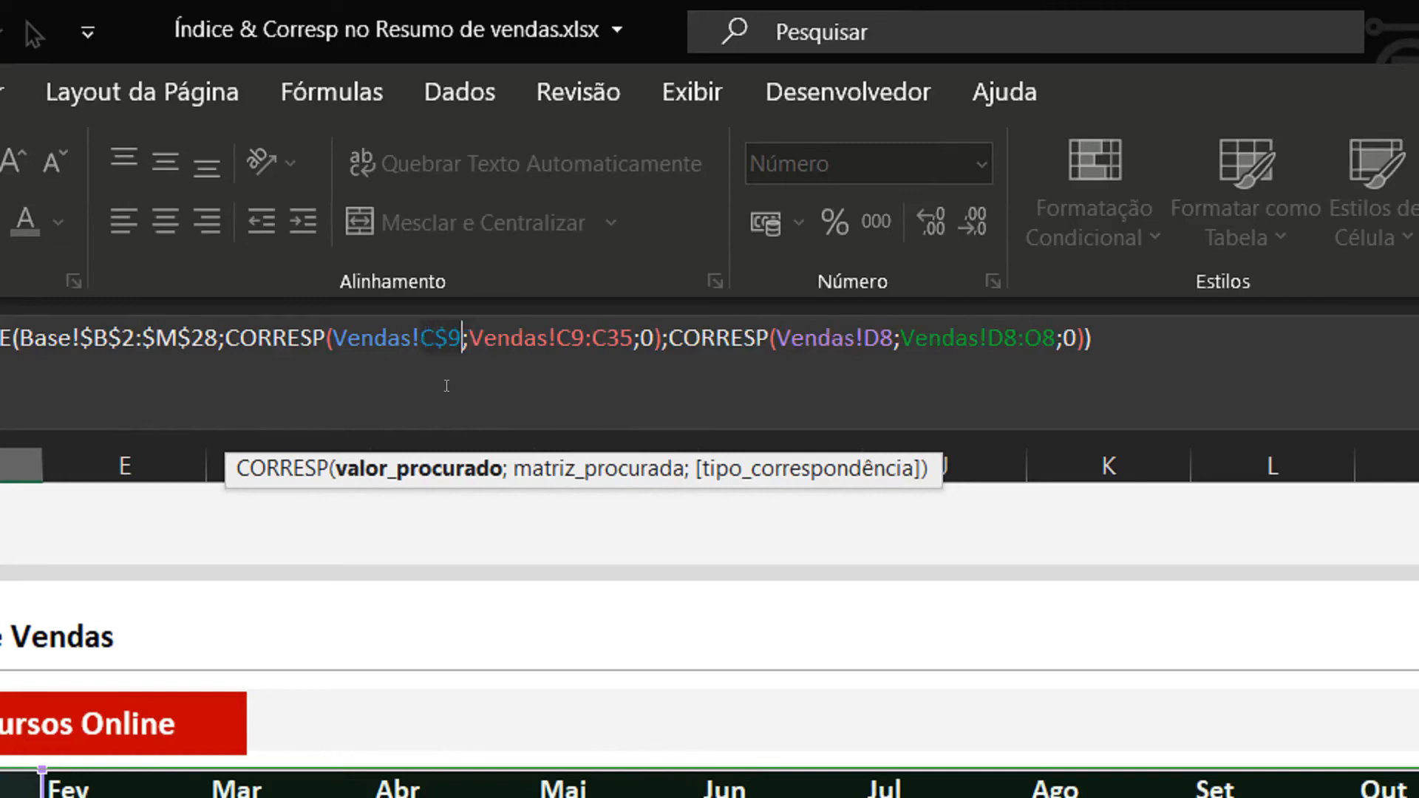
pyautogui.press('F4')
pyautogui.click(554, 336)
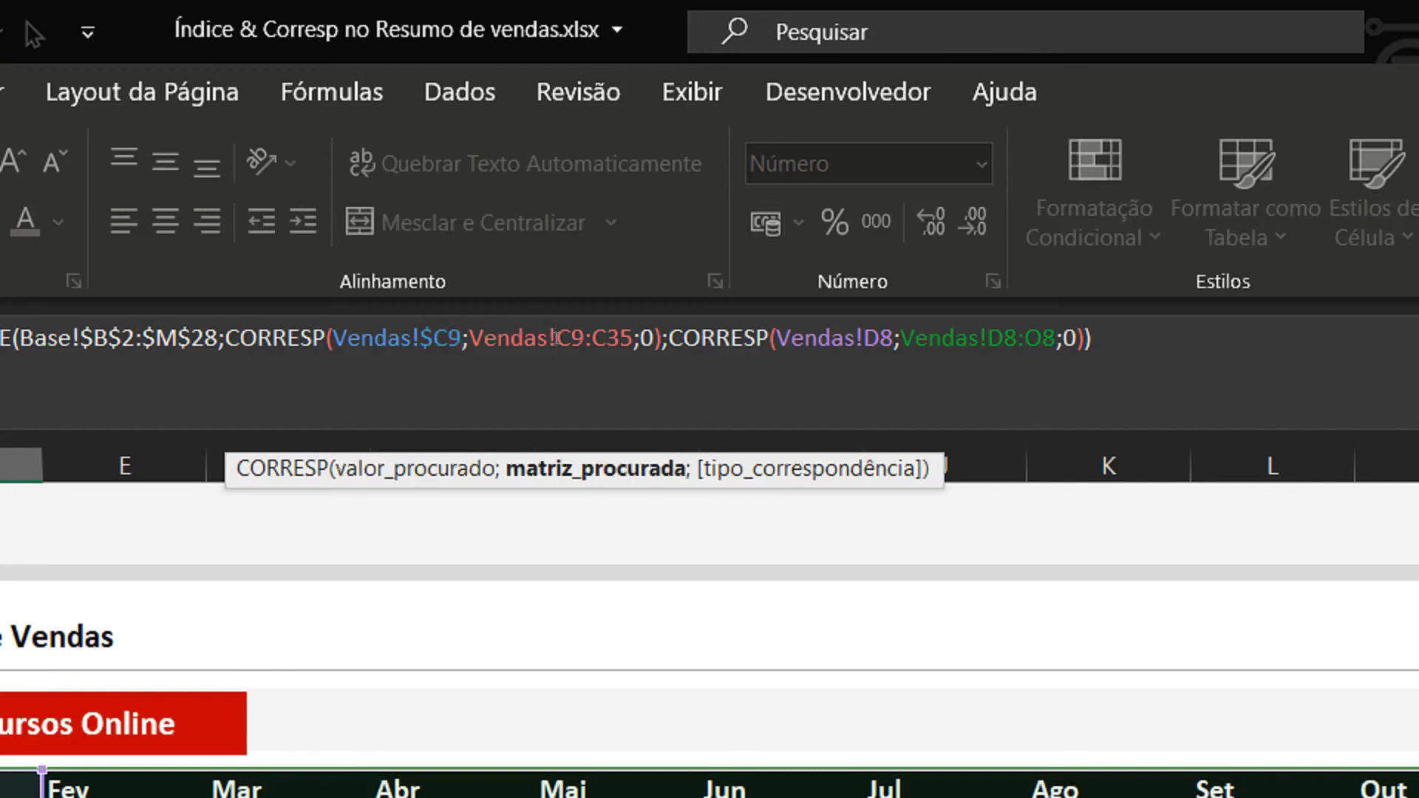
pyautogui.moveTo(557, 330); pyautogui.dragTo(624, 338)
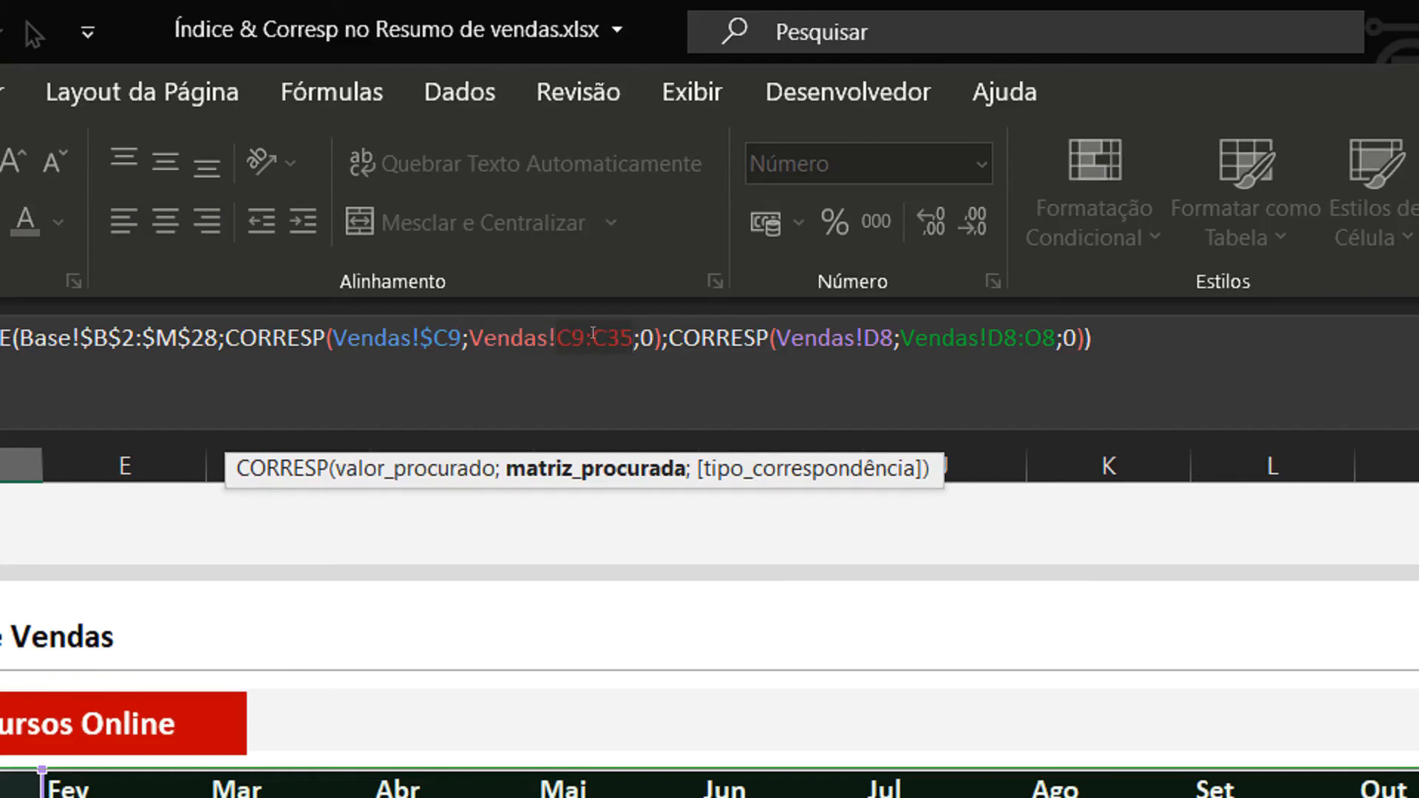
pyautogui.press('F4')
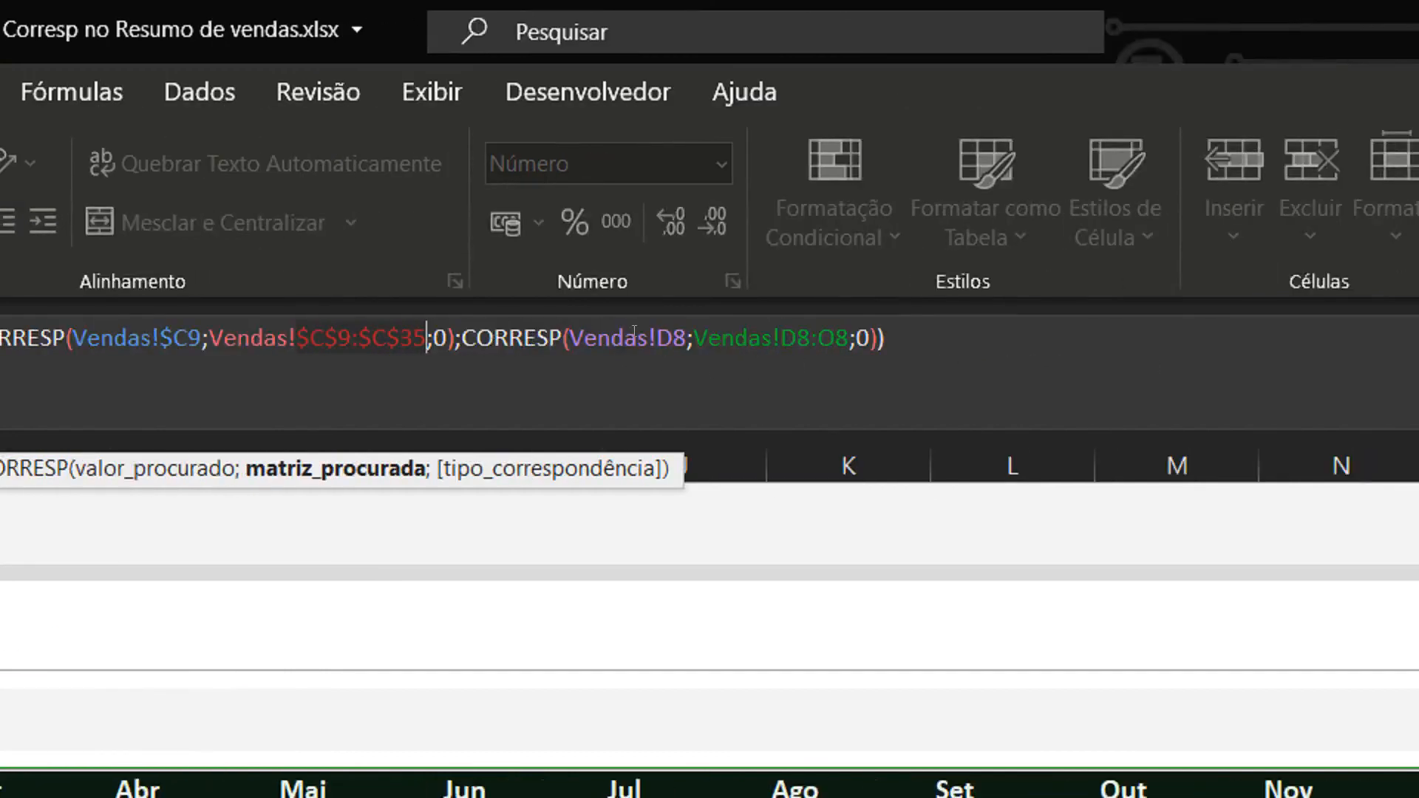
# Step: In the column CORRESP, lock the lookup value's row as Vendas!D$8, make the array Vendas!$D$8:$O$8 and commit the formula
pyautogui.click(668, 337)
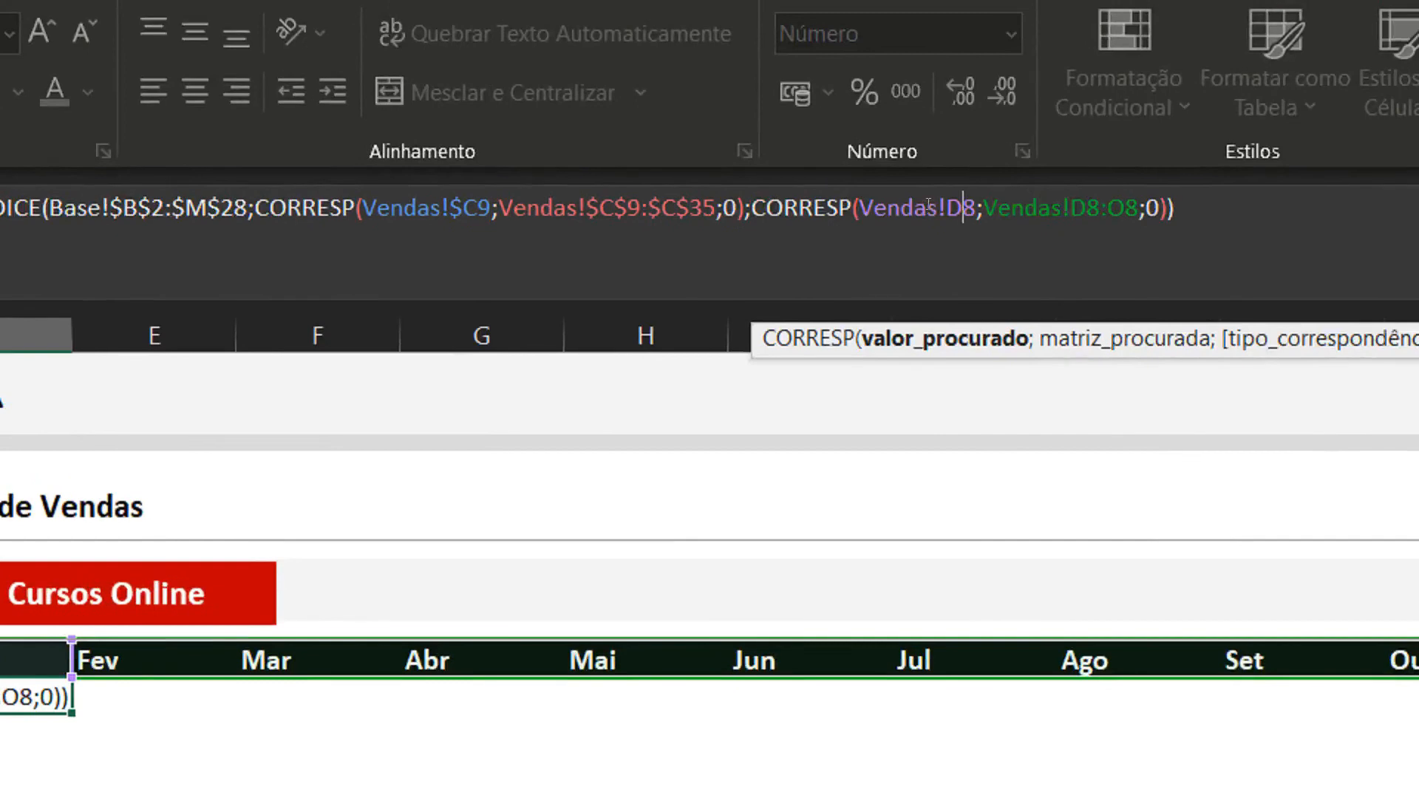
pyautogui.press('F4')
pyautogui.press('F4')
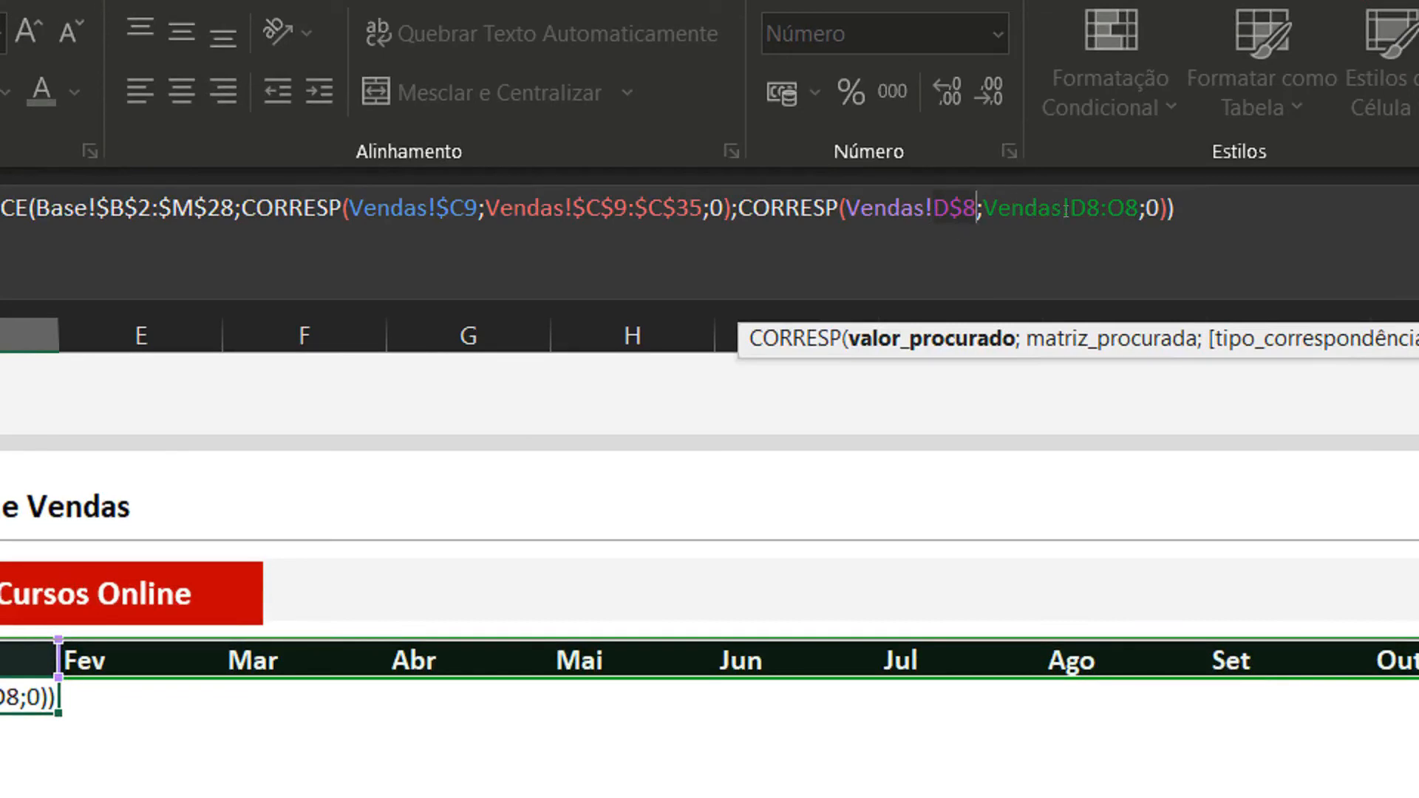
pyautogui.click(1108, 197)
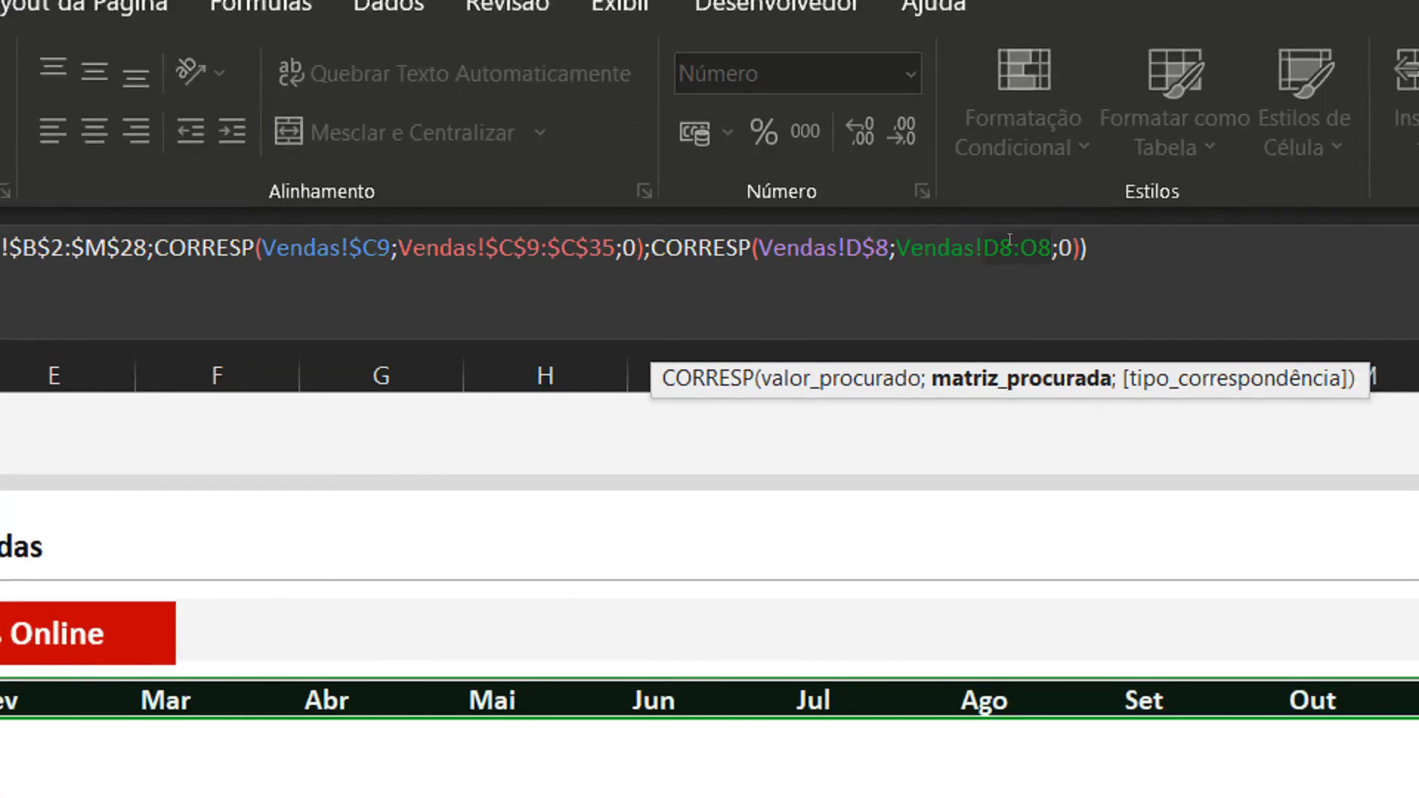
pyautogui.press('F4')
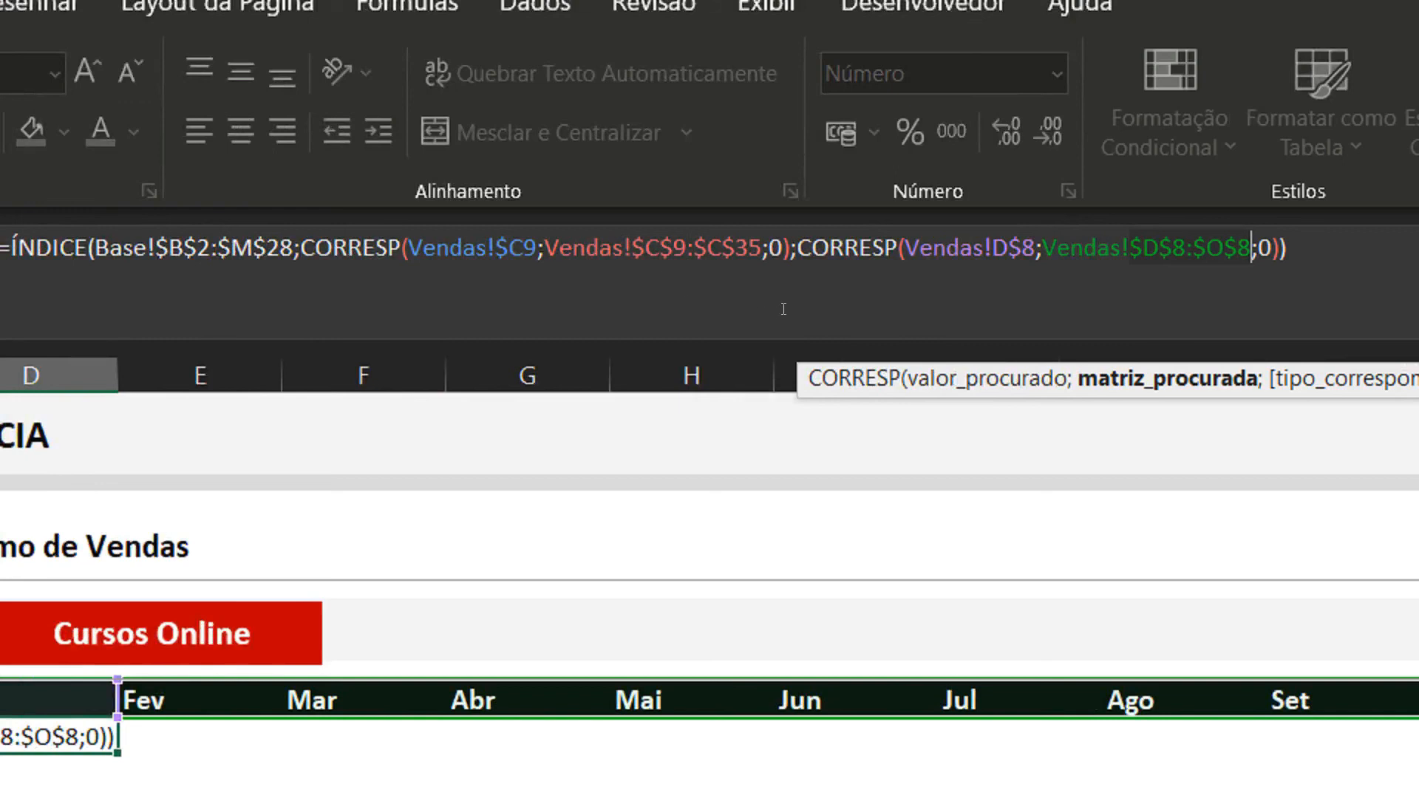
pyautogui.press('Return')
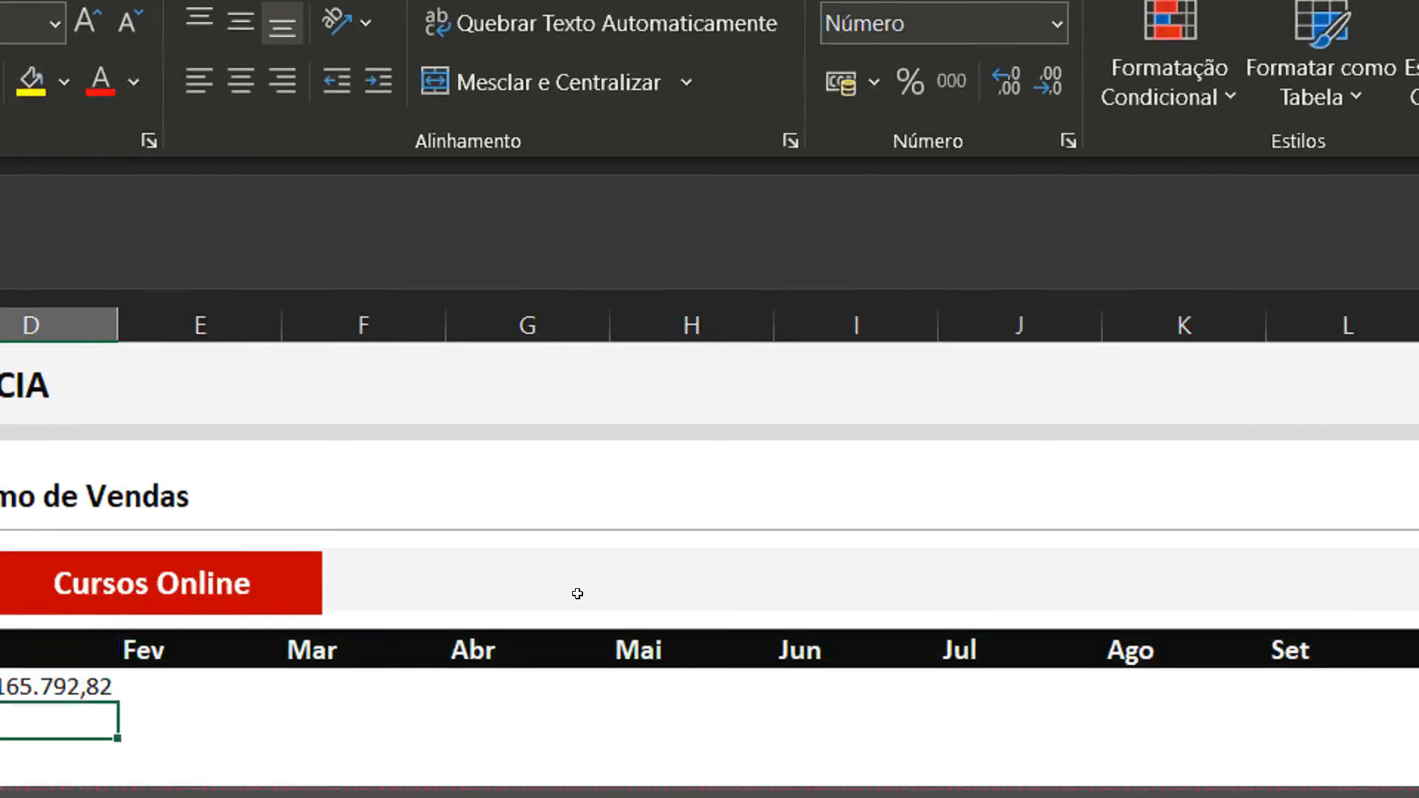
# Step: Copy the D9 formula into E9:O9 and D10:O35 of the Vendas summary, then end copy mode
pyautogui.click(64, 738)
pyautogui.hotkey('ctrl', 'c')
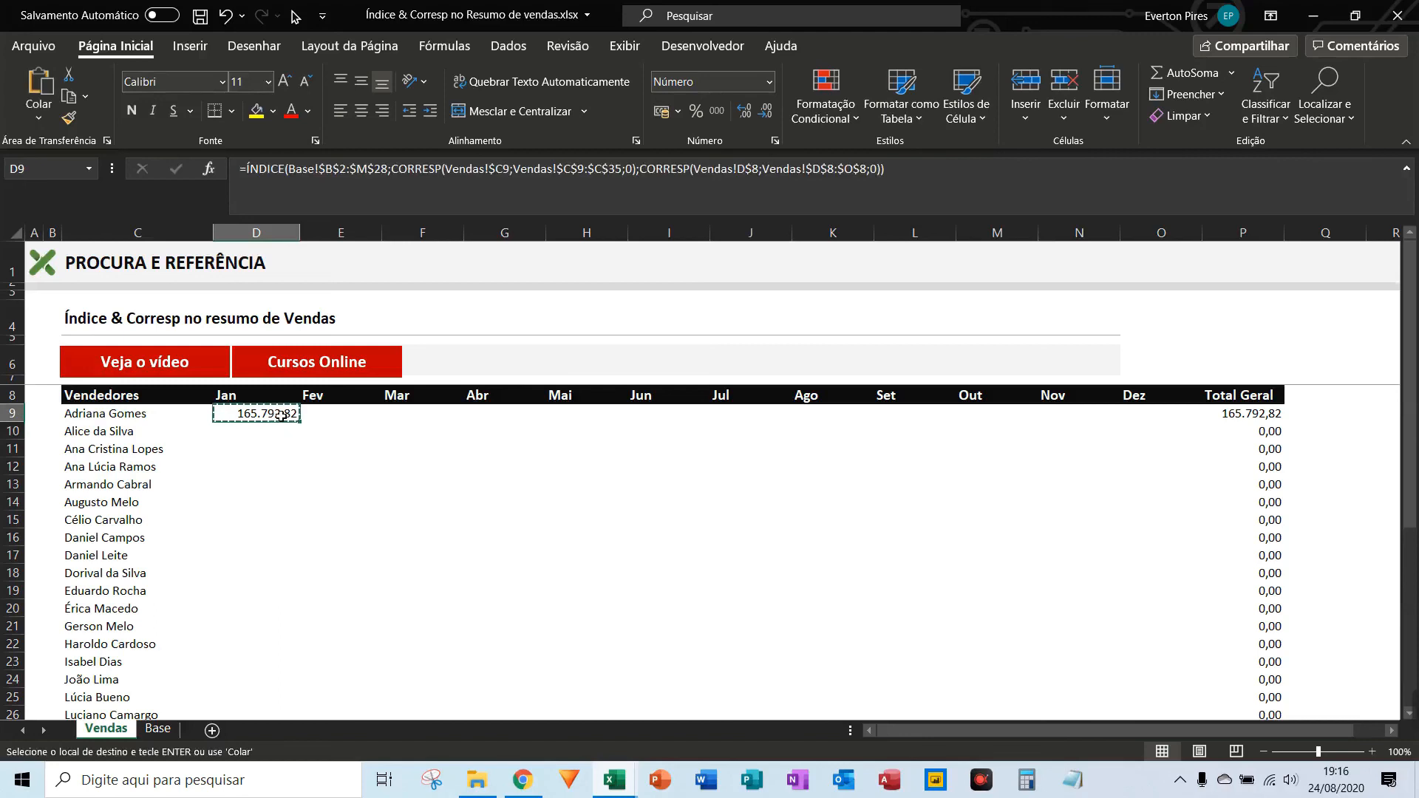
pyautogui.press('Right')
pyautogui.hotkey('shift', 'Right')
pyautogui.hotkey('shift', 'Right')
pyautogui.hotkey('shift', 'Right')
pyautogui.hotkey('shift', 'Right')
pyautogui.hotkey('shift', 'Right')
pyautogui.hotkey('shift', 'Right')
pyautogui.hotkey('shift', 'Right')
pyautogui.hotkey('shift', 'Right')
pyautogui.hotkey('shift', 'Right')
pyautogui.hotkey('shift', 'Right')
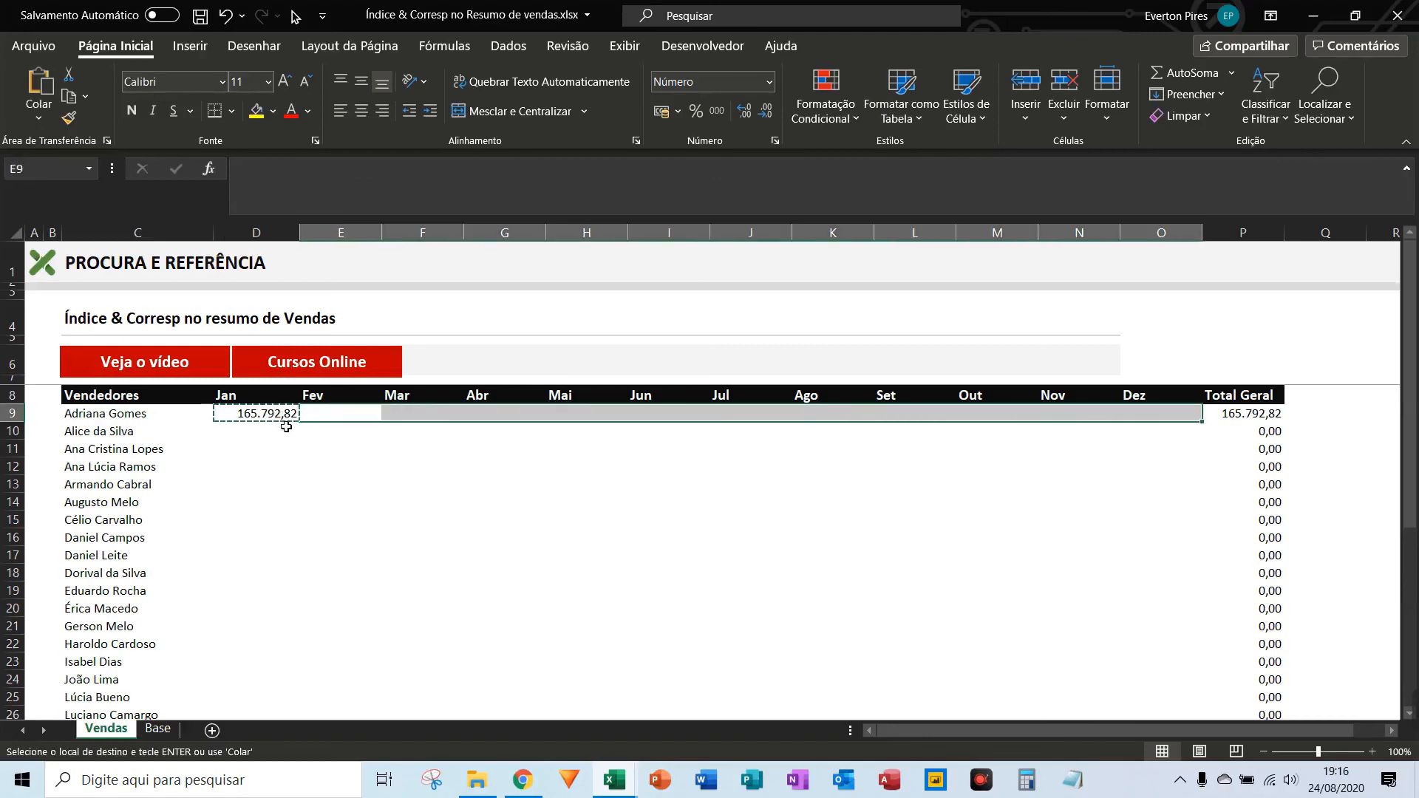
pyautogui.moveTo(278, 433); pyautogui.dragTo(1193, 640)
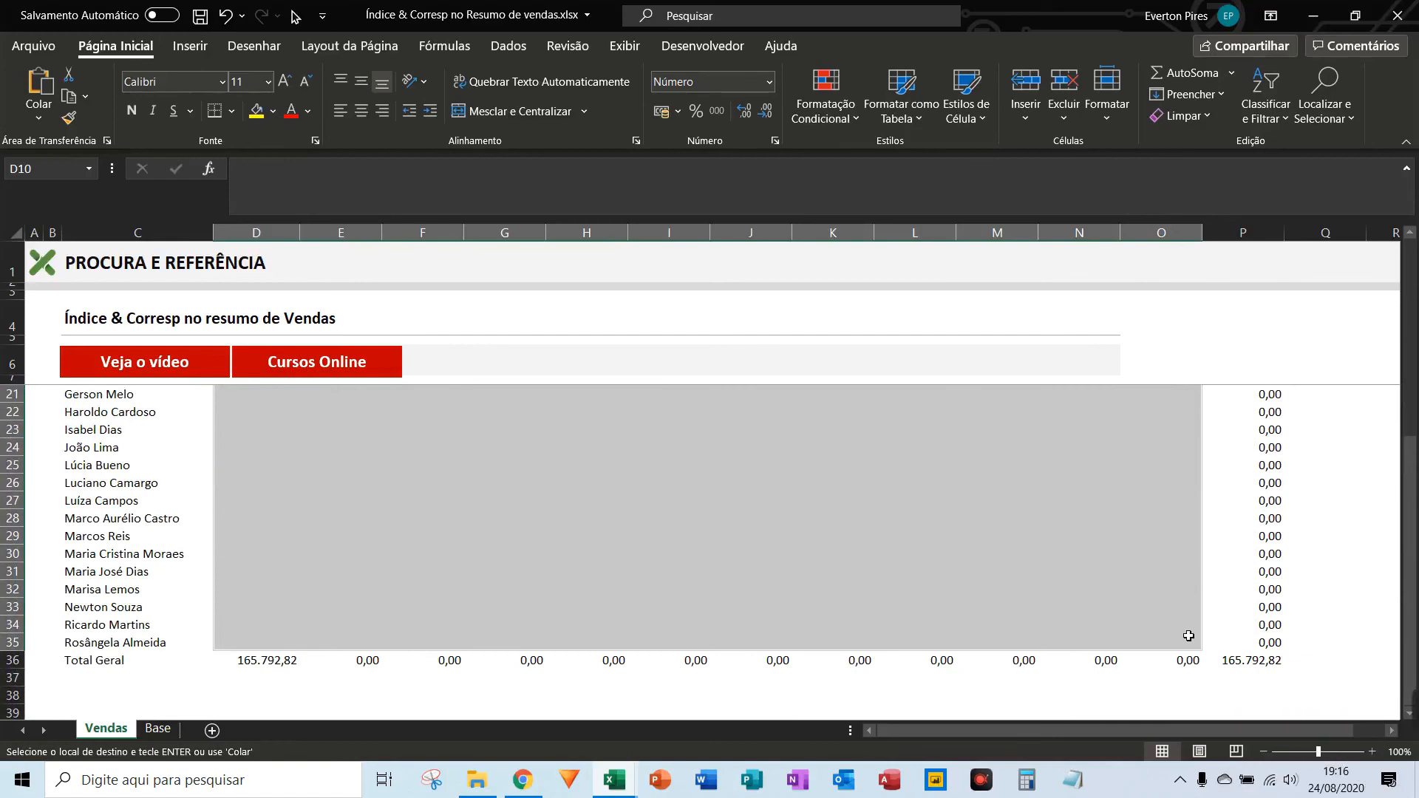
pyautogui.hotkey('ctrl', 'v')
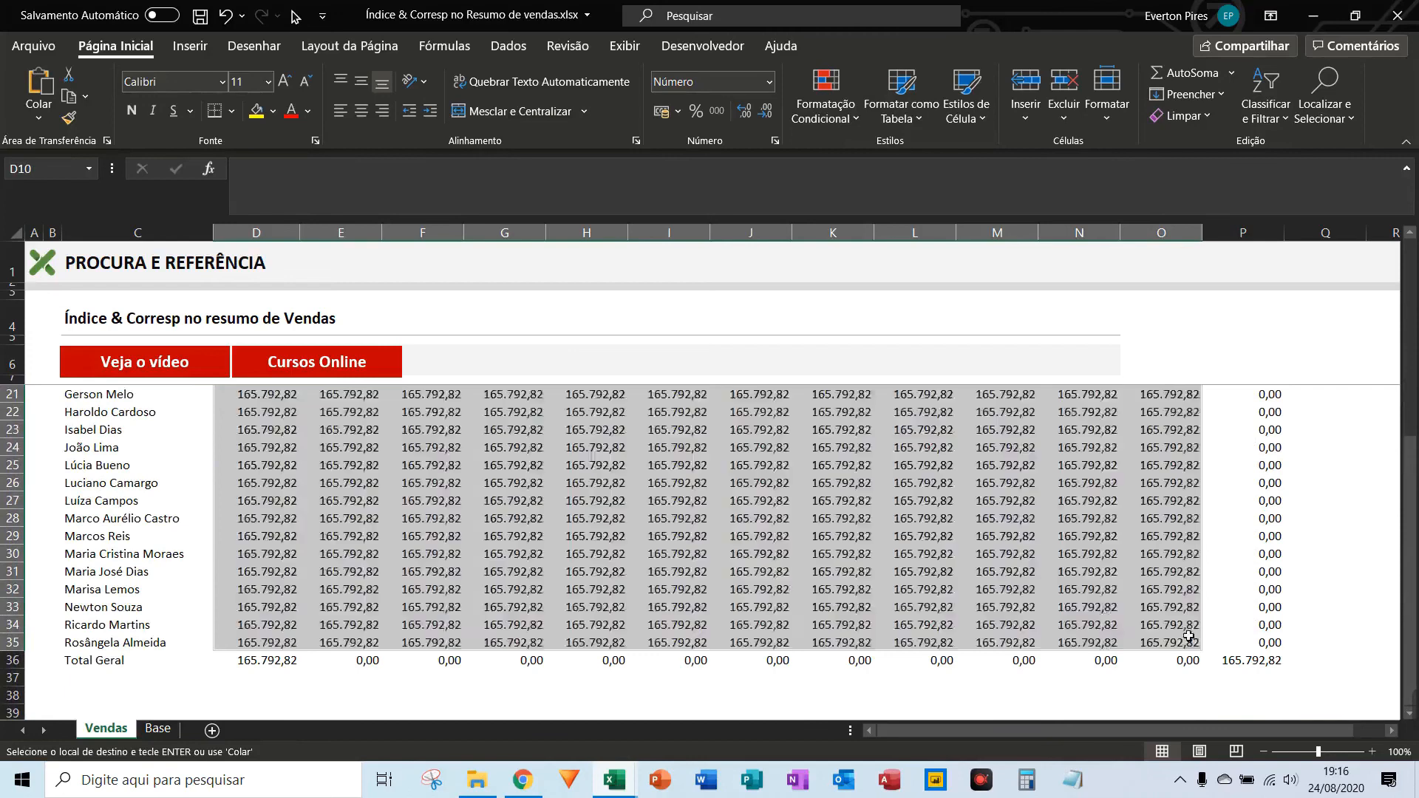
pyautogui.click(974, 520)
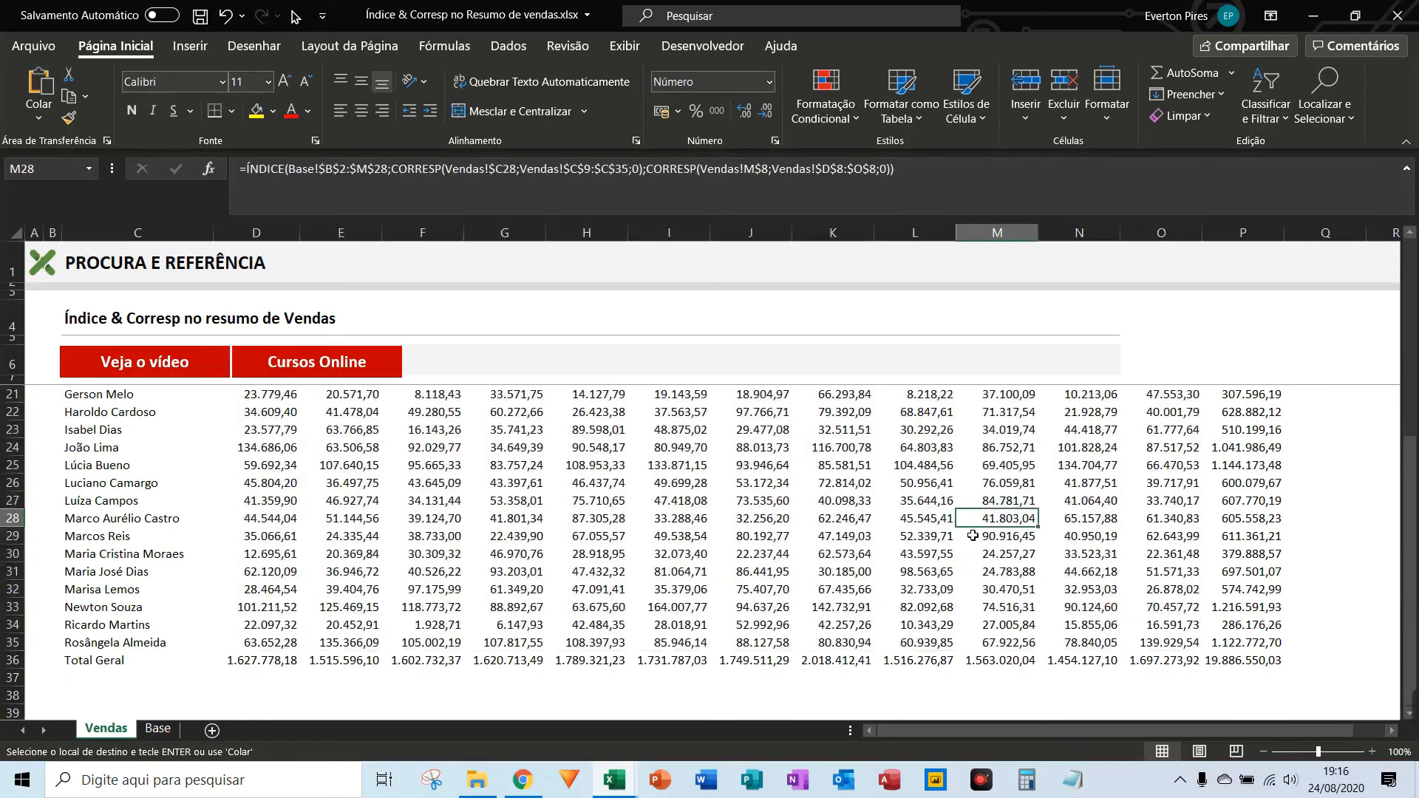
pyautogui.scroll(4, 887, 525)
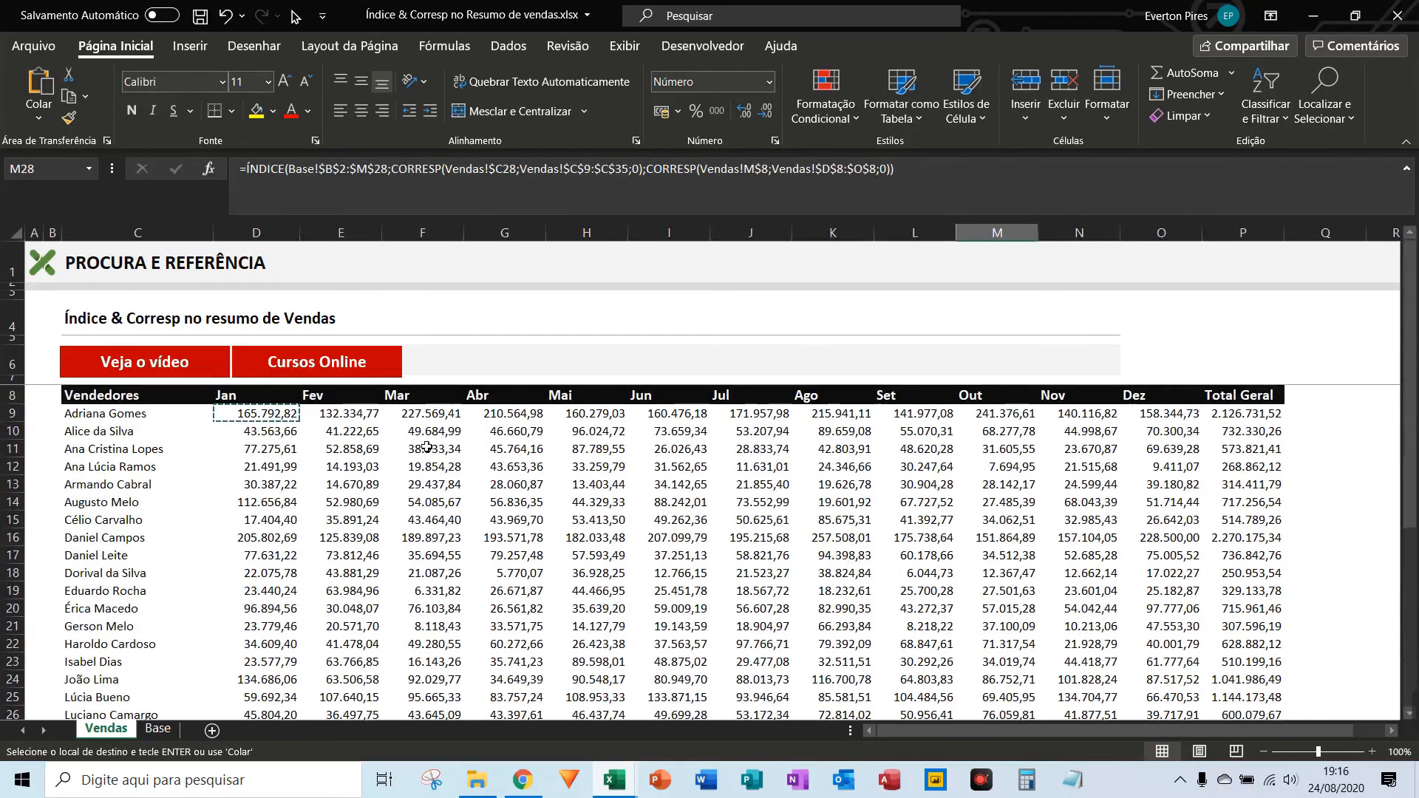
pyautogui.press('Escape')
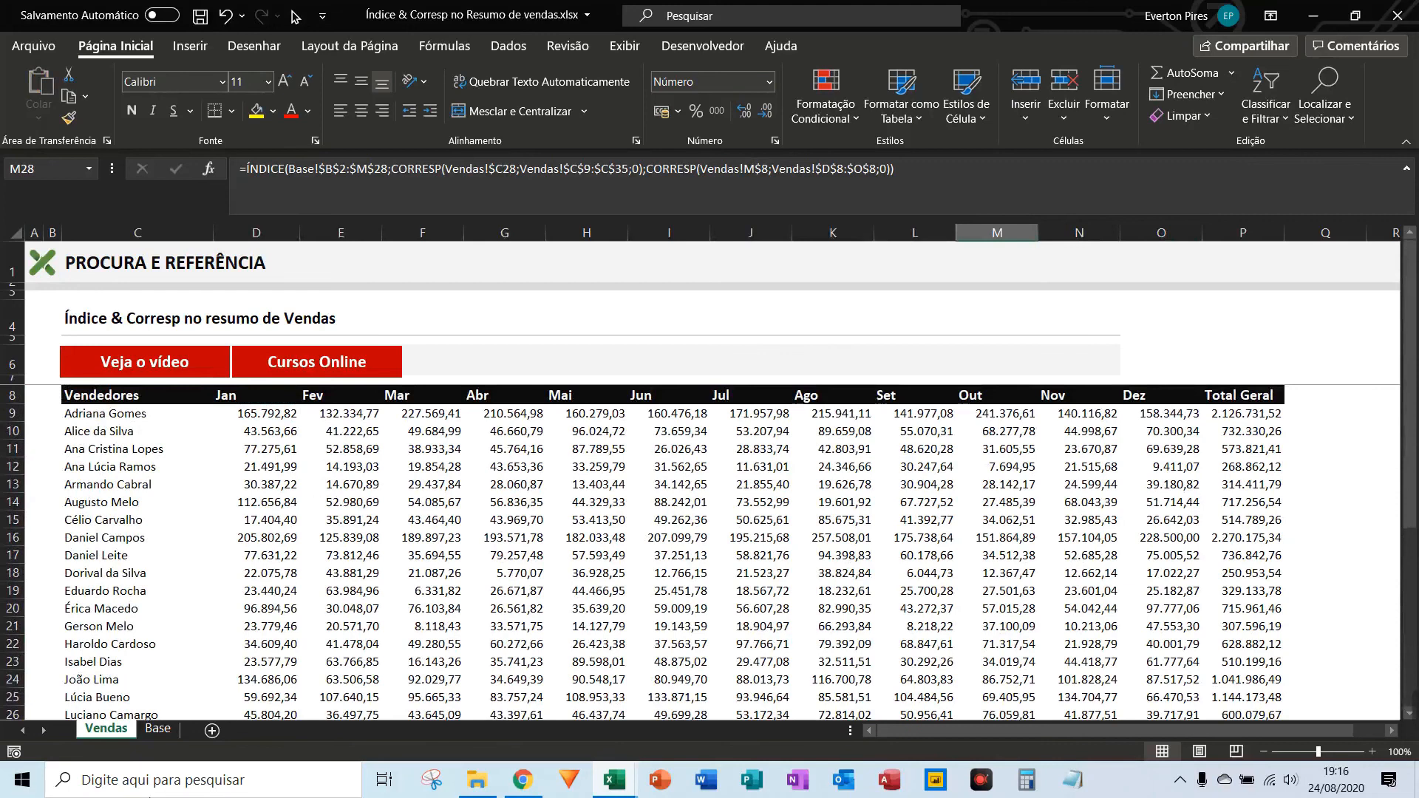
# Step: Compare the Vendas summary with the Base sheet and inspect the copied formula in E14
pyautogui.click(157, 728)
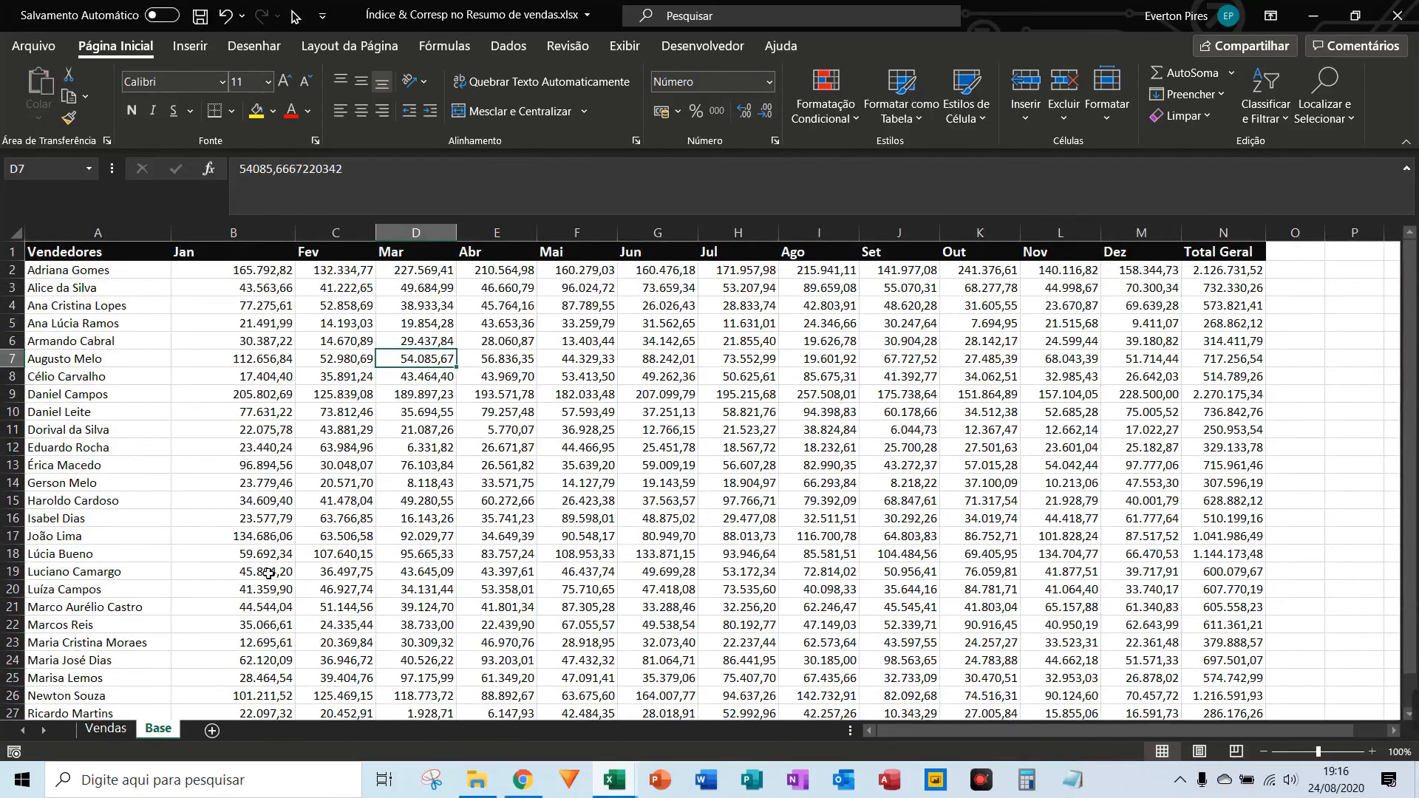
pyautogui.click(106, 729)
pyautogui.click(316, 504)
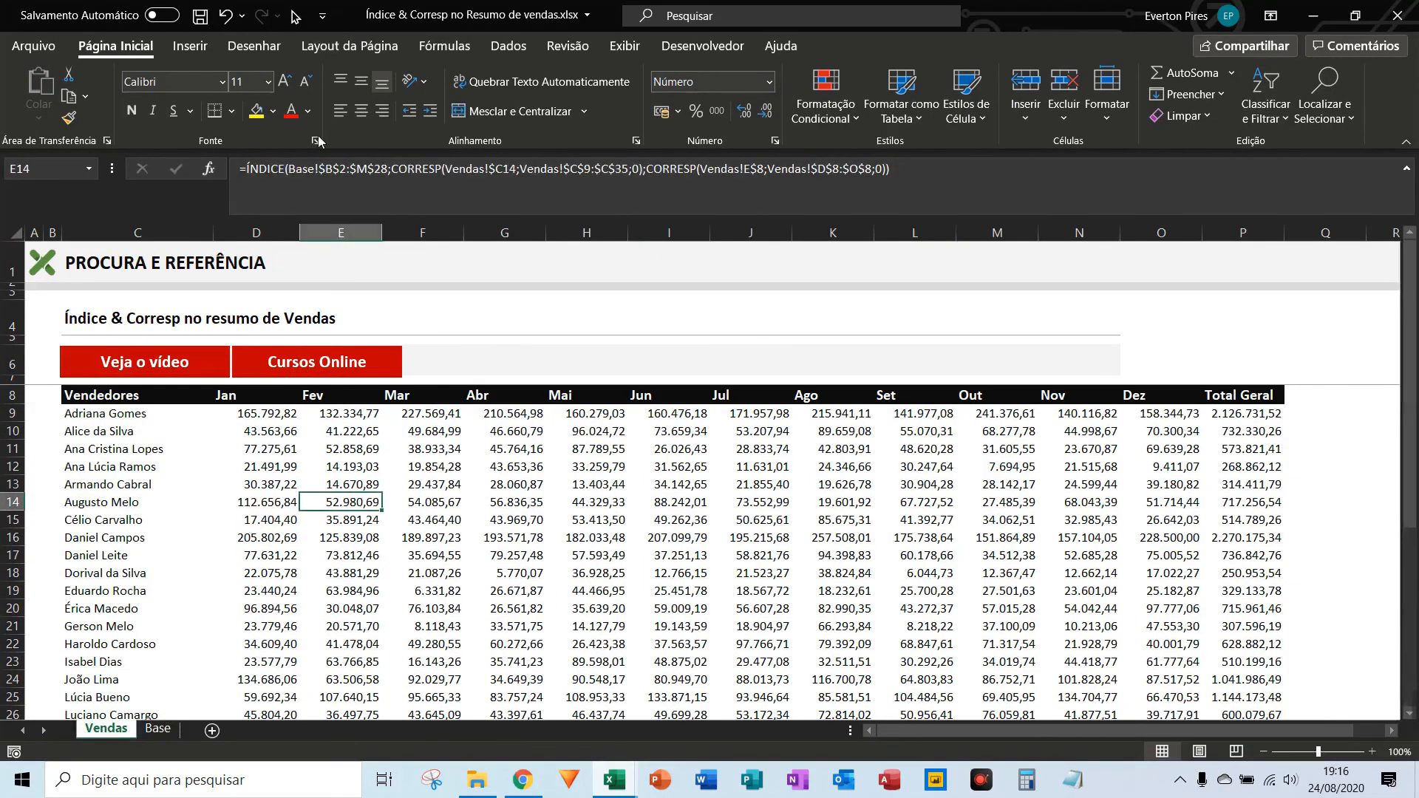